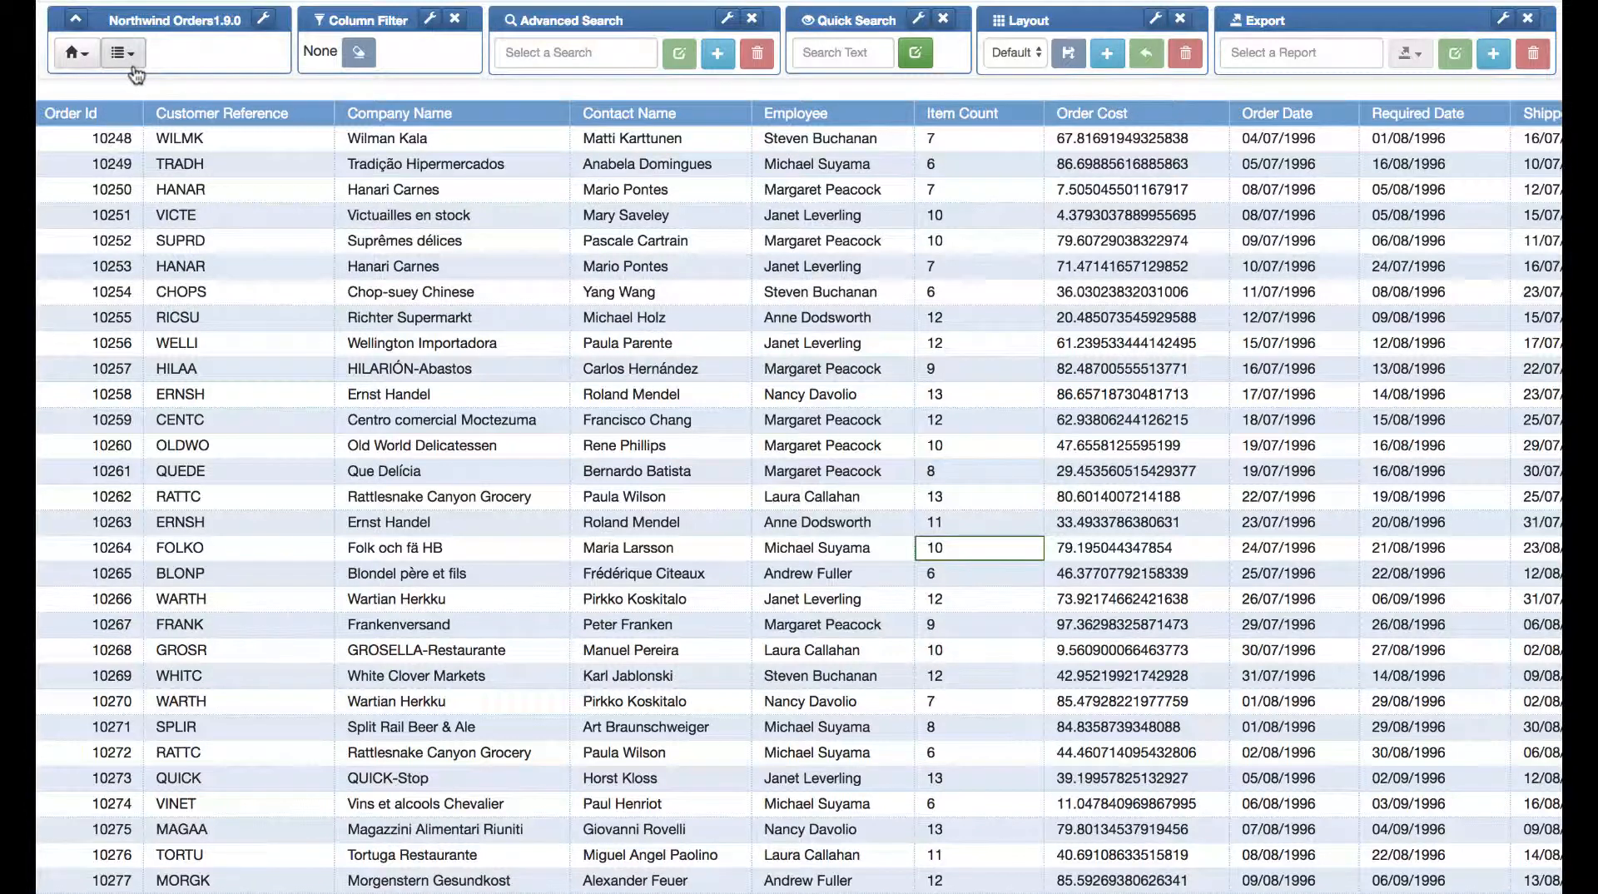
Step: Add Bulk Update and Smart Edit to the visible function buttons of the Northwind Orders dashboard toolbar
{"action": "left_click", "coordinate": [263, 19]}
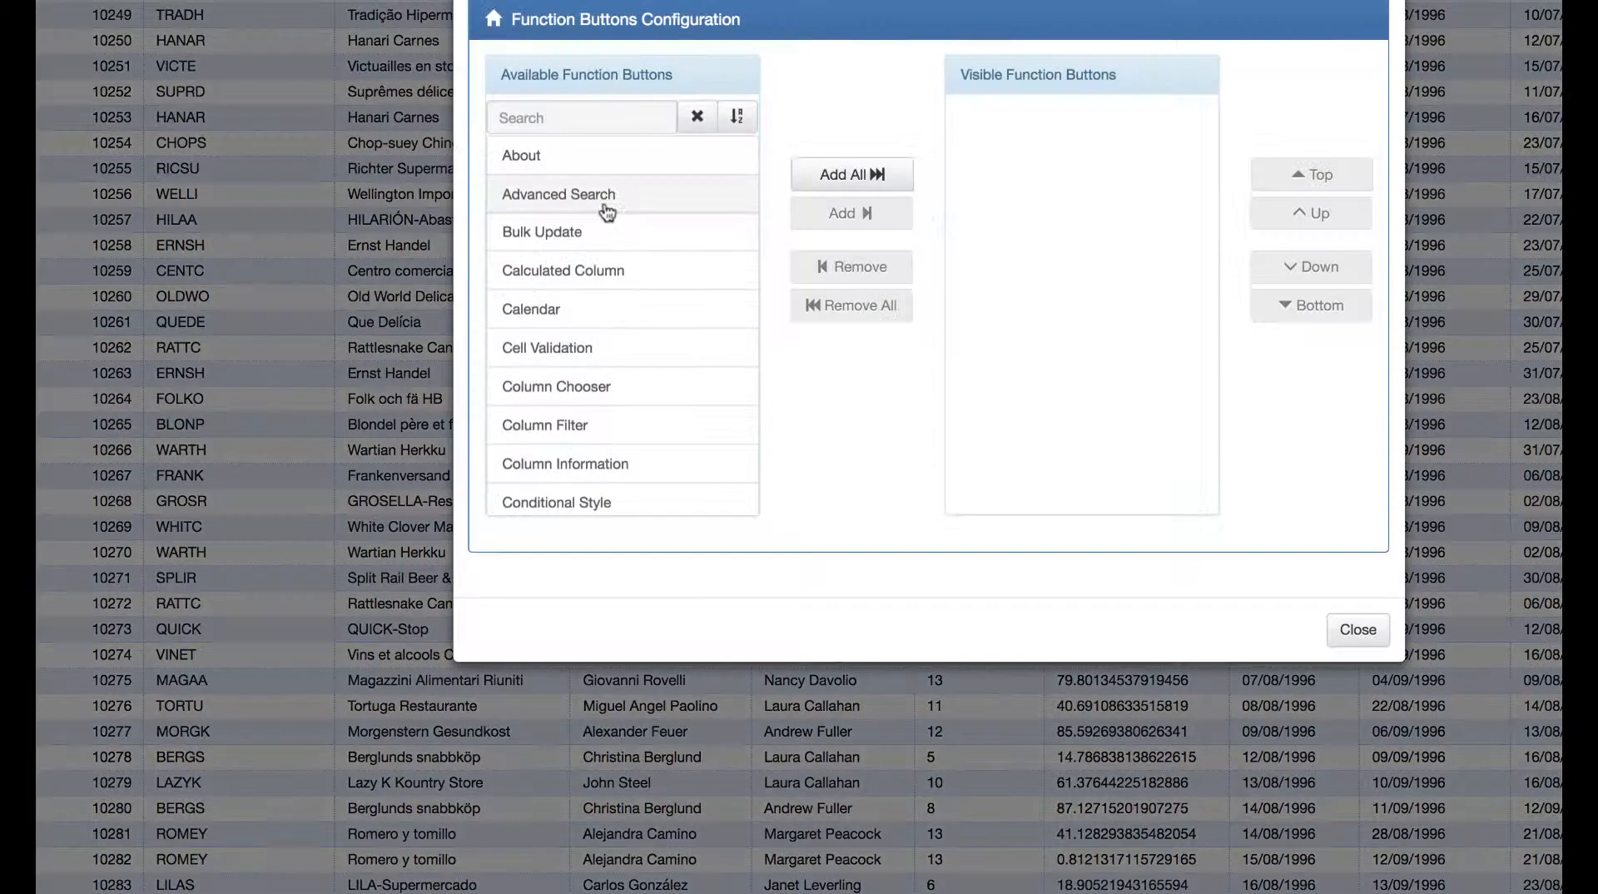
{"action": "left_click", "coordinate": [589, 231]}
{"action": "left_click", "coordinate": [843, 215]}
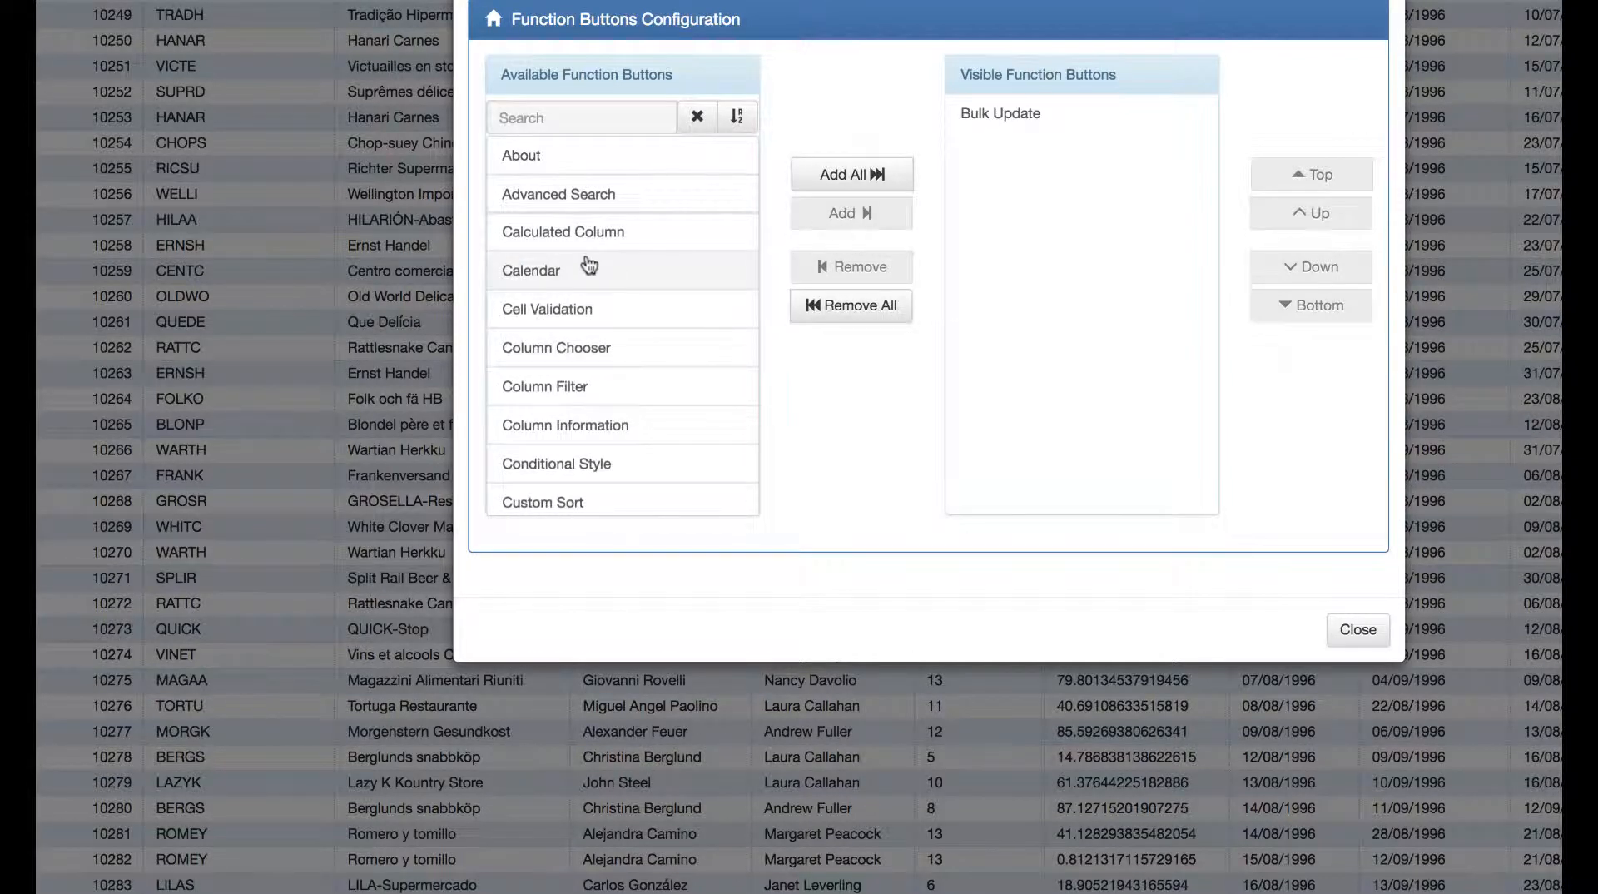
{"action": "scroll", "coordinate": [588, 266], "scroll_direction": "down", "scroll_amount": 5}
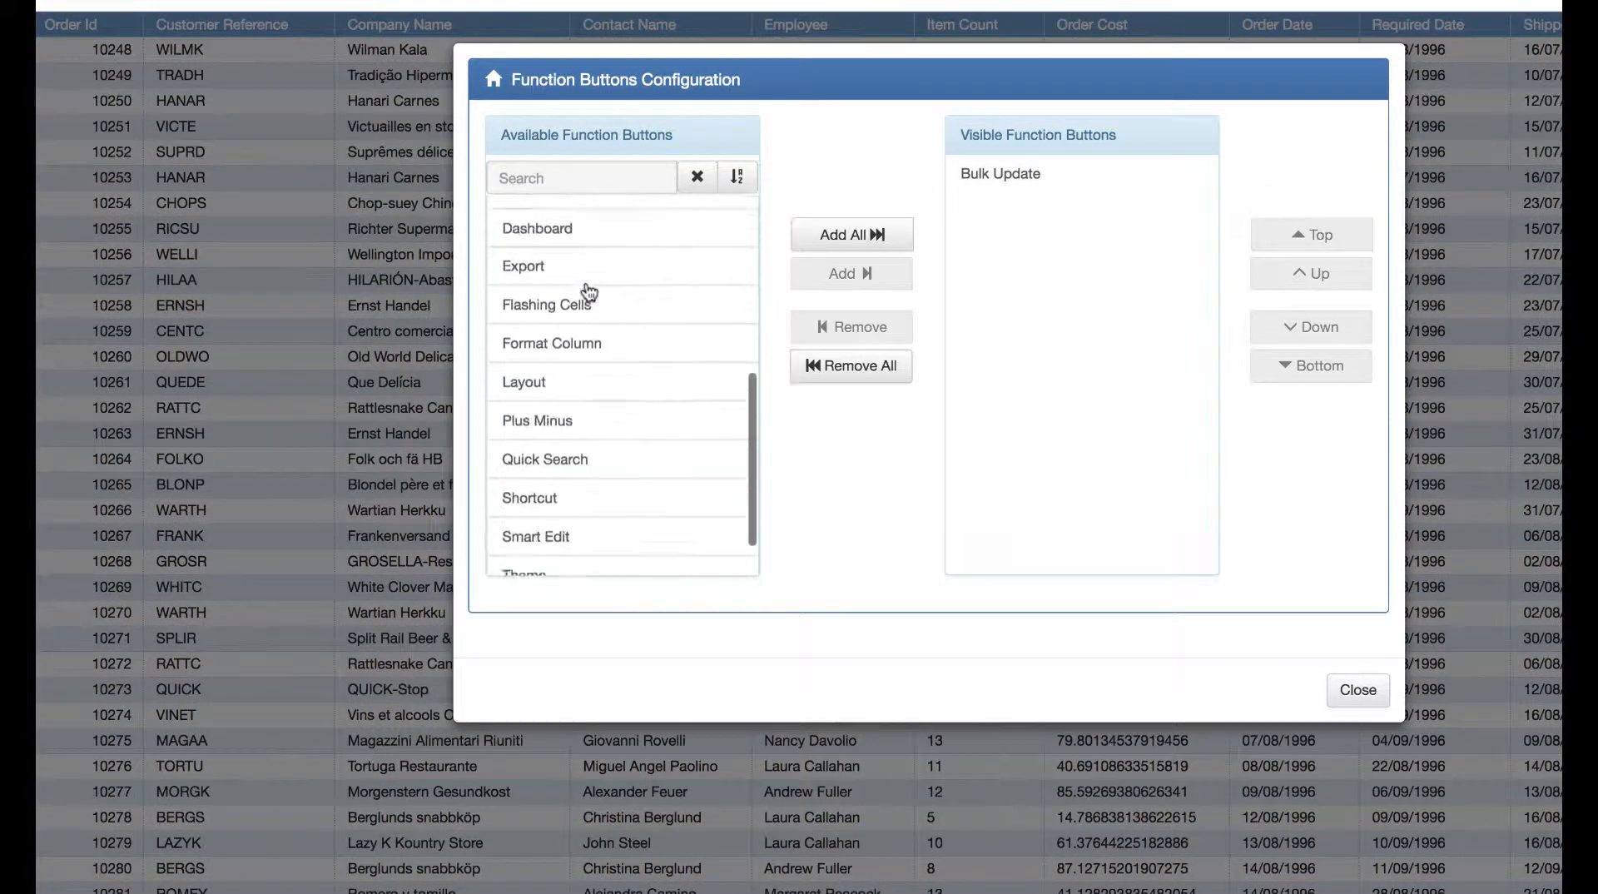
{"action": "scroll", "coordinate": [588, 291], "scroll_direction": "down", "scroll_amount": 1}
{"action": "left_click", "coordinate": [559, 489]}
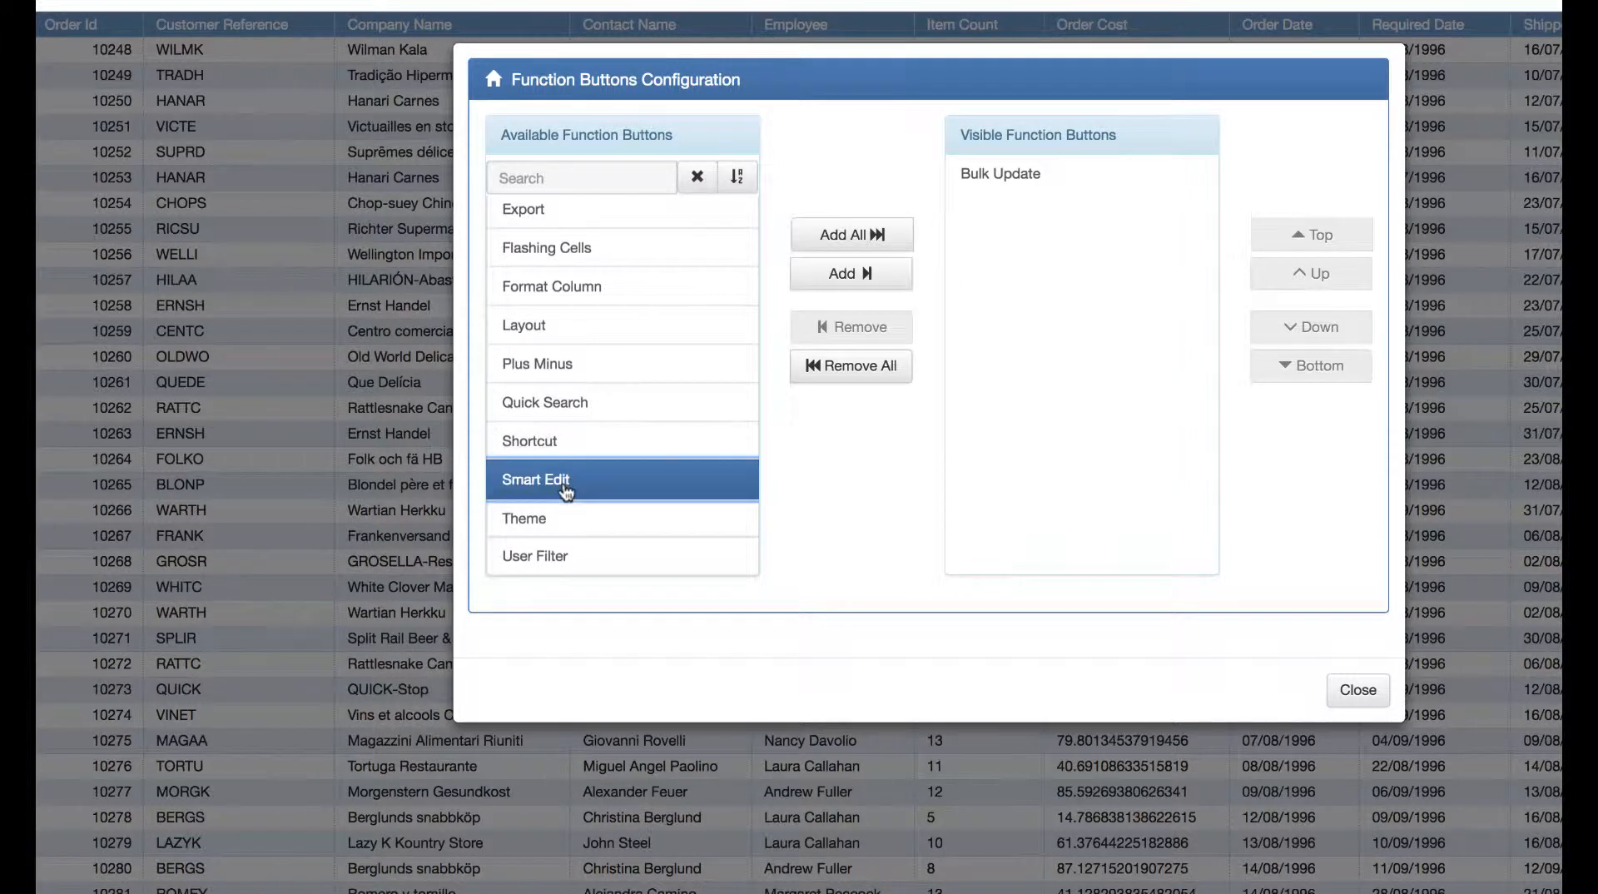
{"action": "left_click", "coordinate": [850, 274]}
Step: Add Cell Validation and Column Chooser to the visible function buttons and close the configuration
{"action": "scroll", "coordinate": [583, 350], "scroll_direction": "up", "scroll_amount": 5}
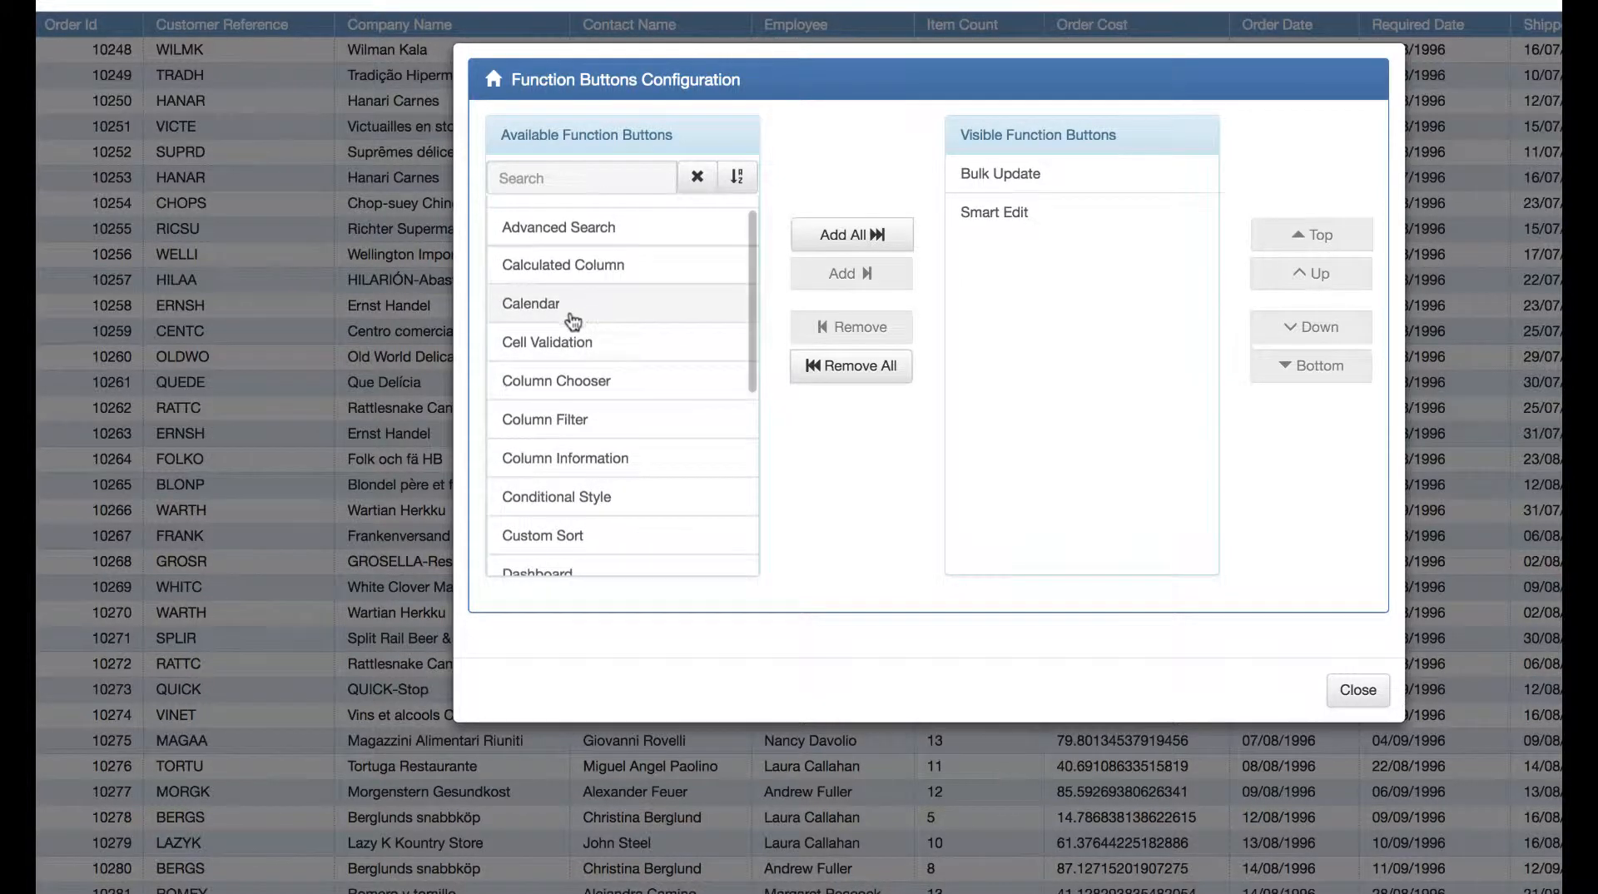
{"action": "left_click", "coordinate": [571, 342]}
{"action": "left_click", "coordinate": [568, 381], "text": "ctrl"}
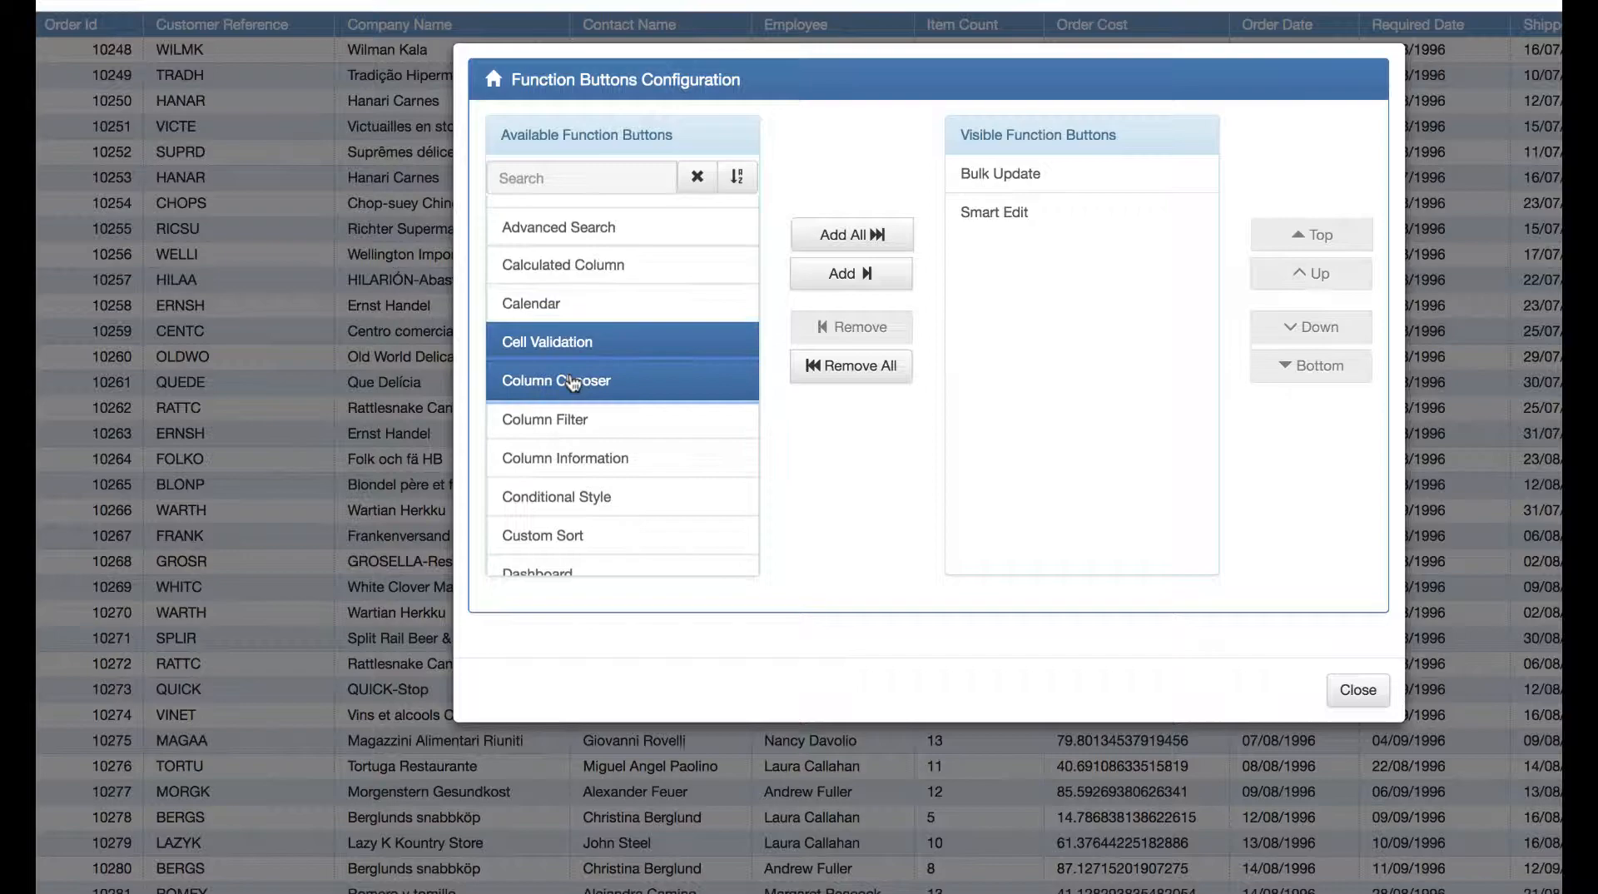
{"action": "left_click", "coordinate": [845, 288]}
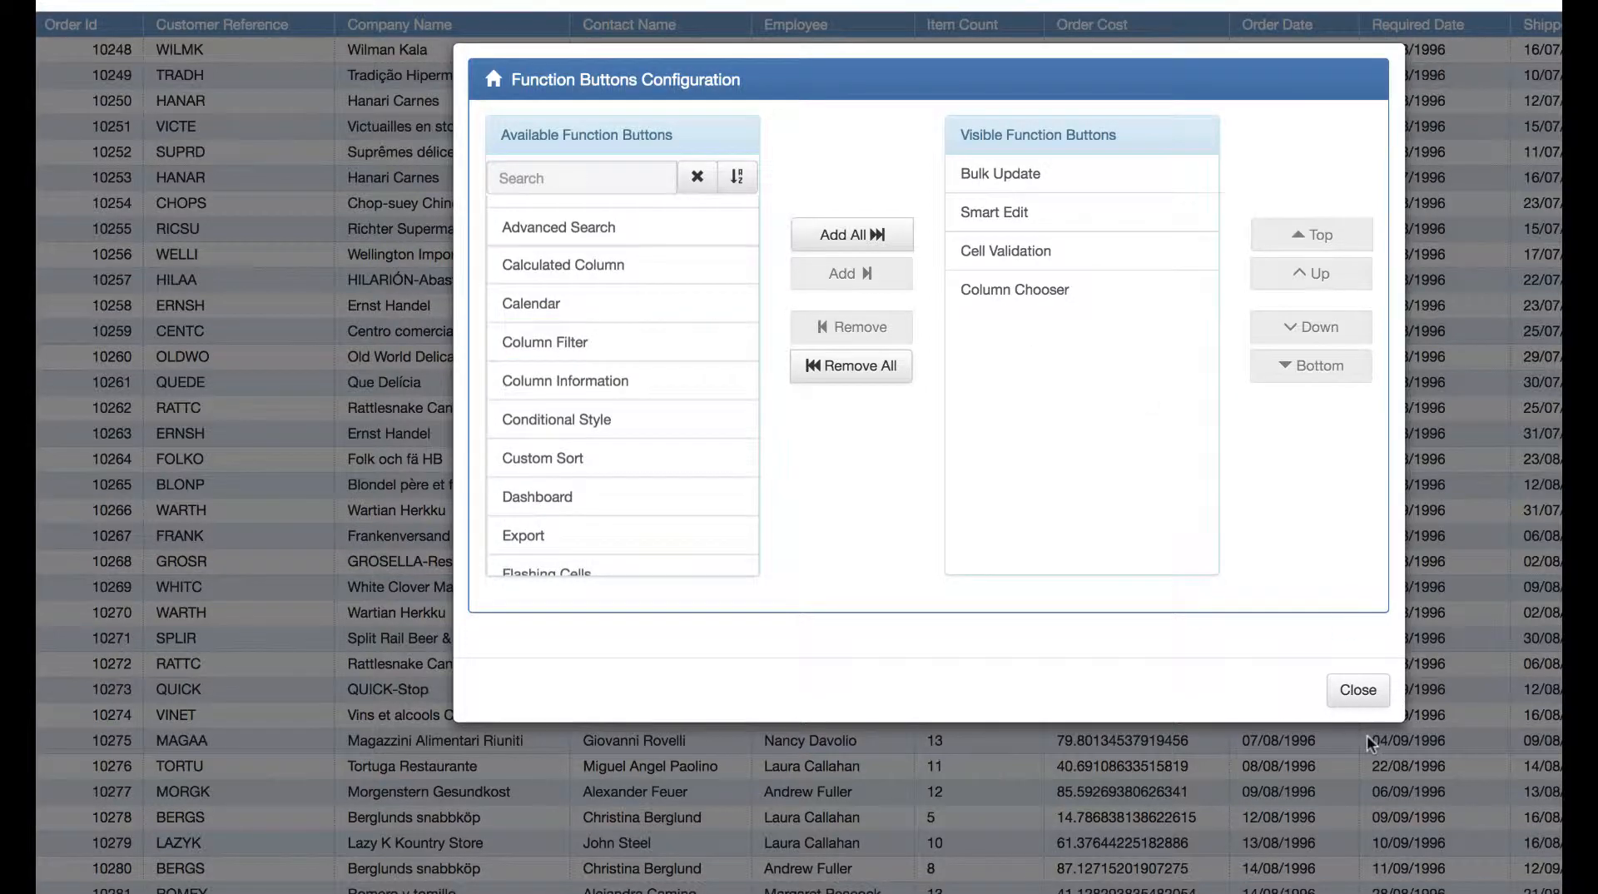
{"action": "left_click", "coordinate": [1357, 690]}
{"action": "scroll", "coordinate": [866, 421], "scroll_direction": "up", "scroll_amount": 1}
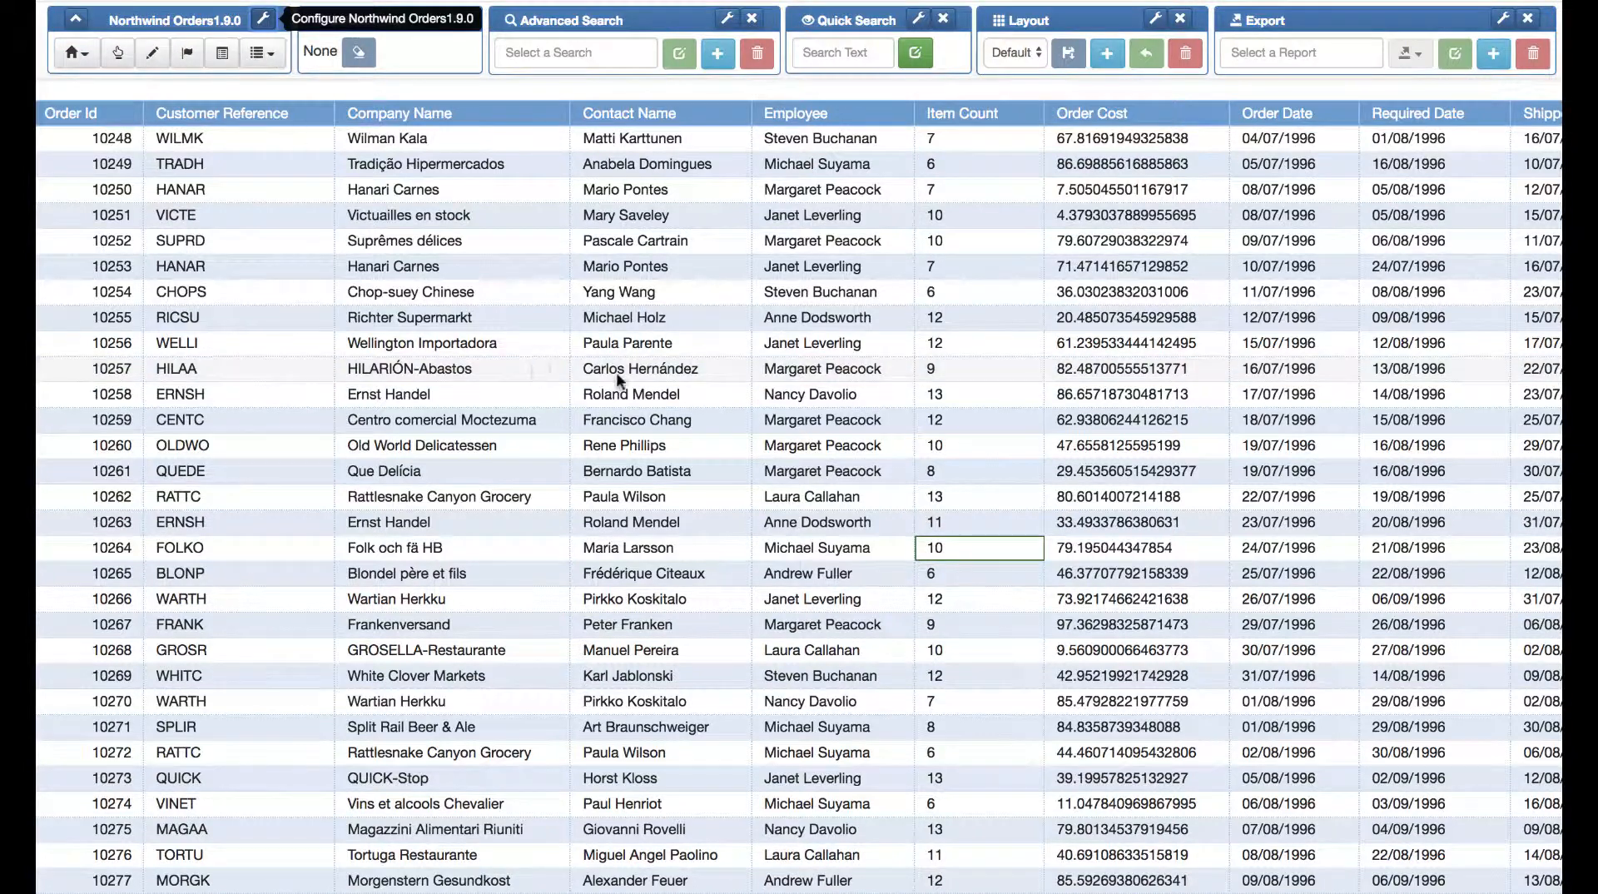
Step: Filter the Employee column to the fourth employee in its list of values
{"action": "left_click", "coordinate": [711, 399]}
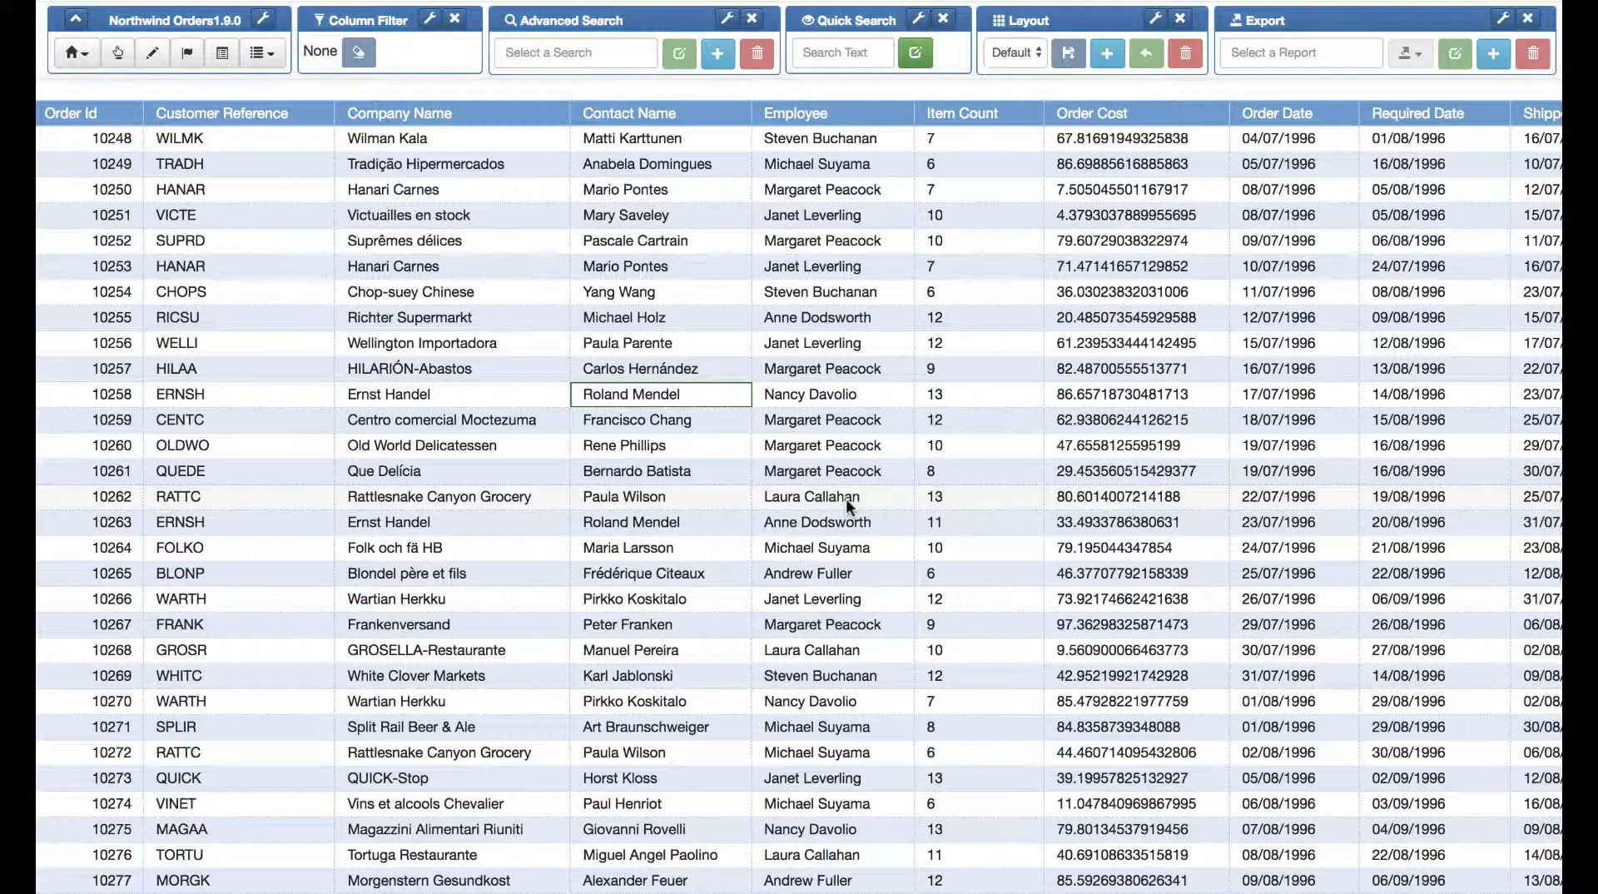
{"action": "left_click", "coordinate": [896, 115]}
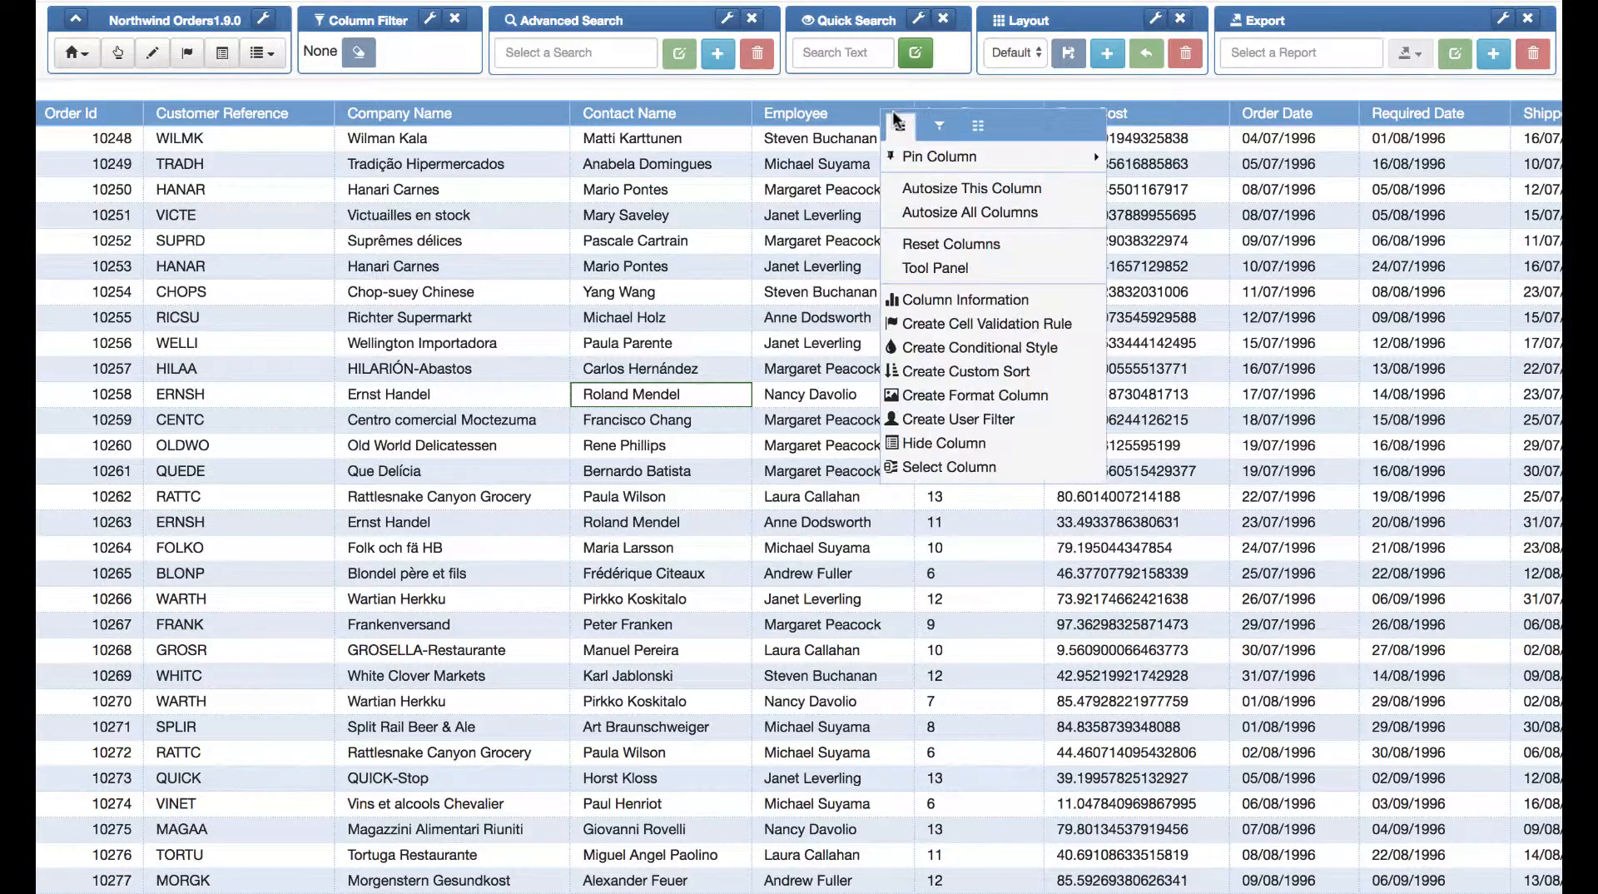
{"action": "left_click", "coordinate": [938, 126]}
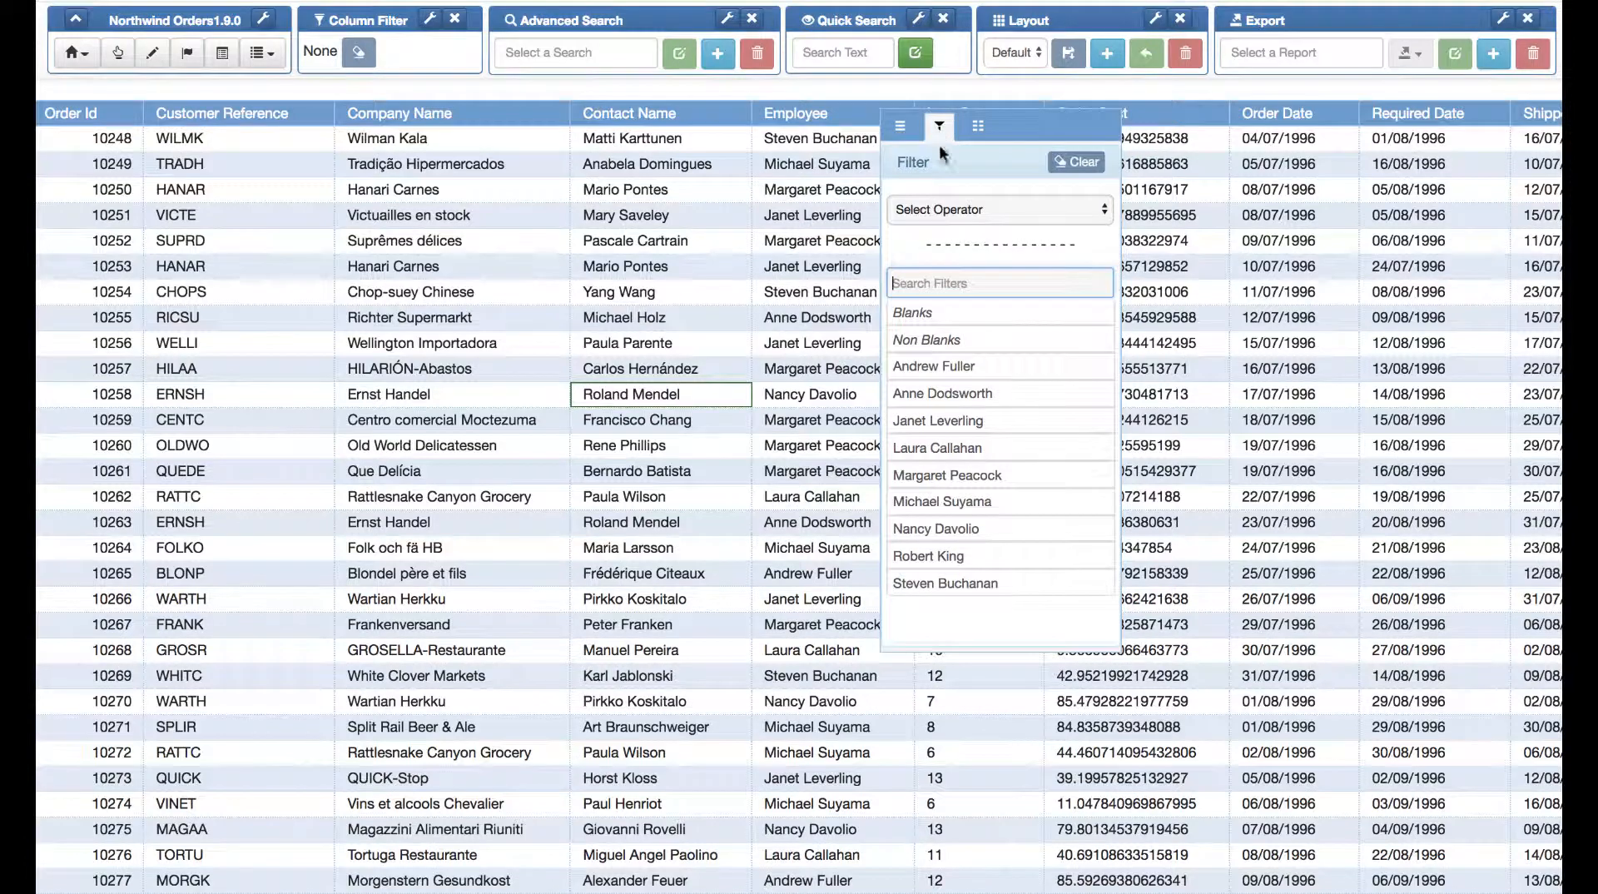
{"action": "left_click", "coordinate": [944, 447]}
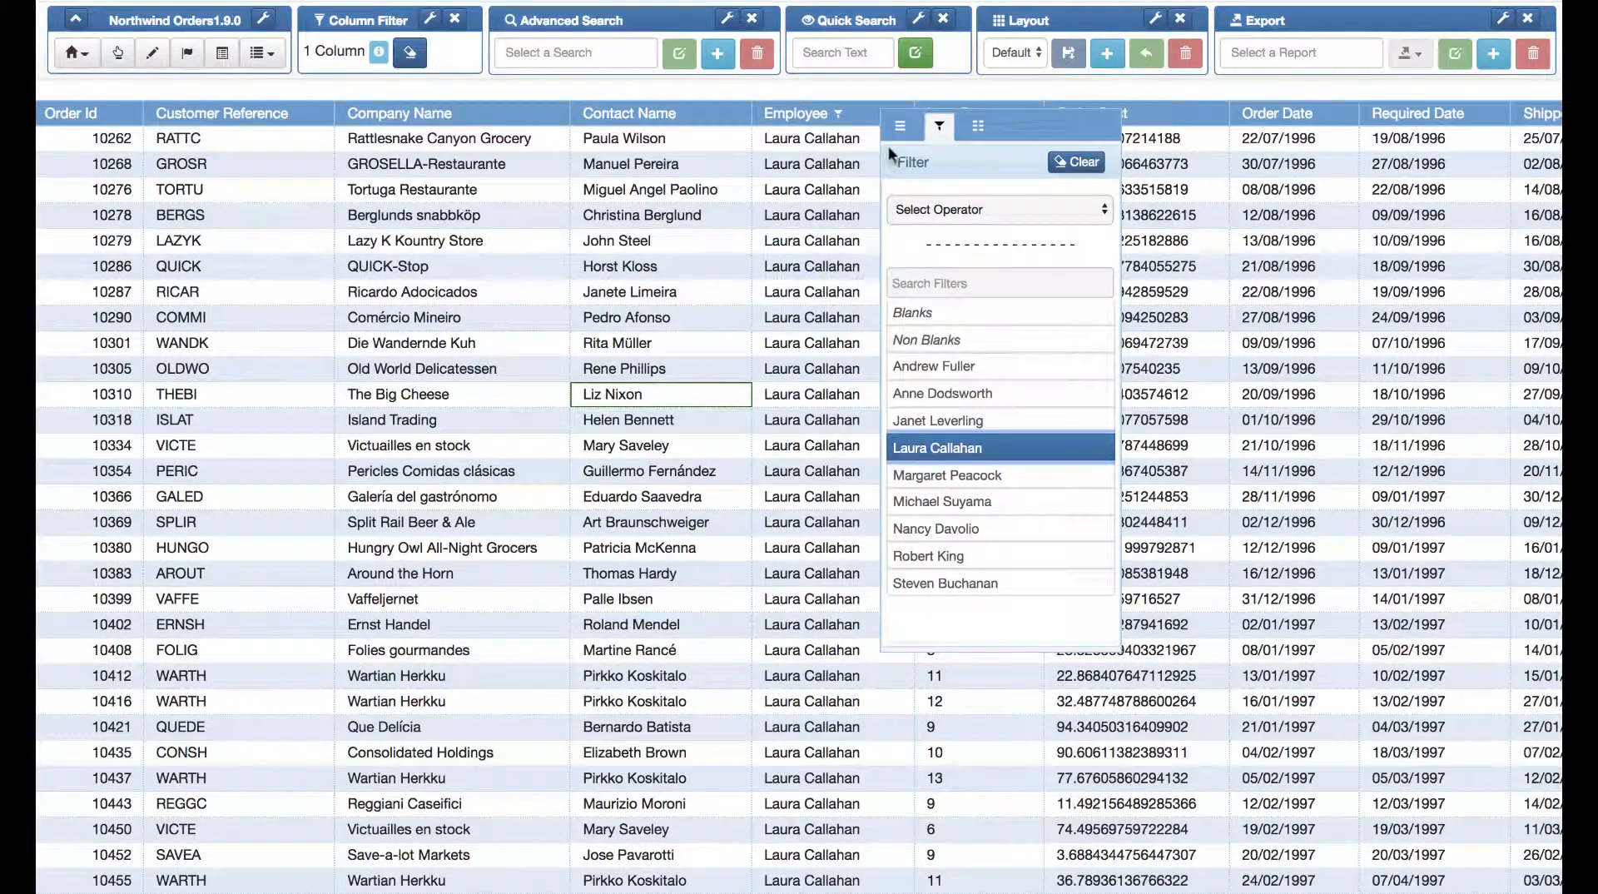
Step: Select the entire filtered Employee column and look through its rows
{"action": "left_click", "coordinate": [899, 127]}
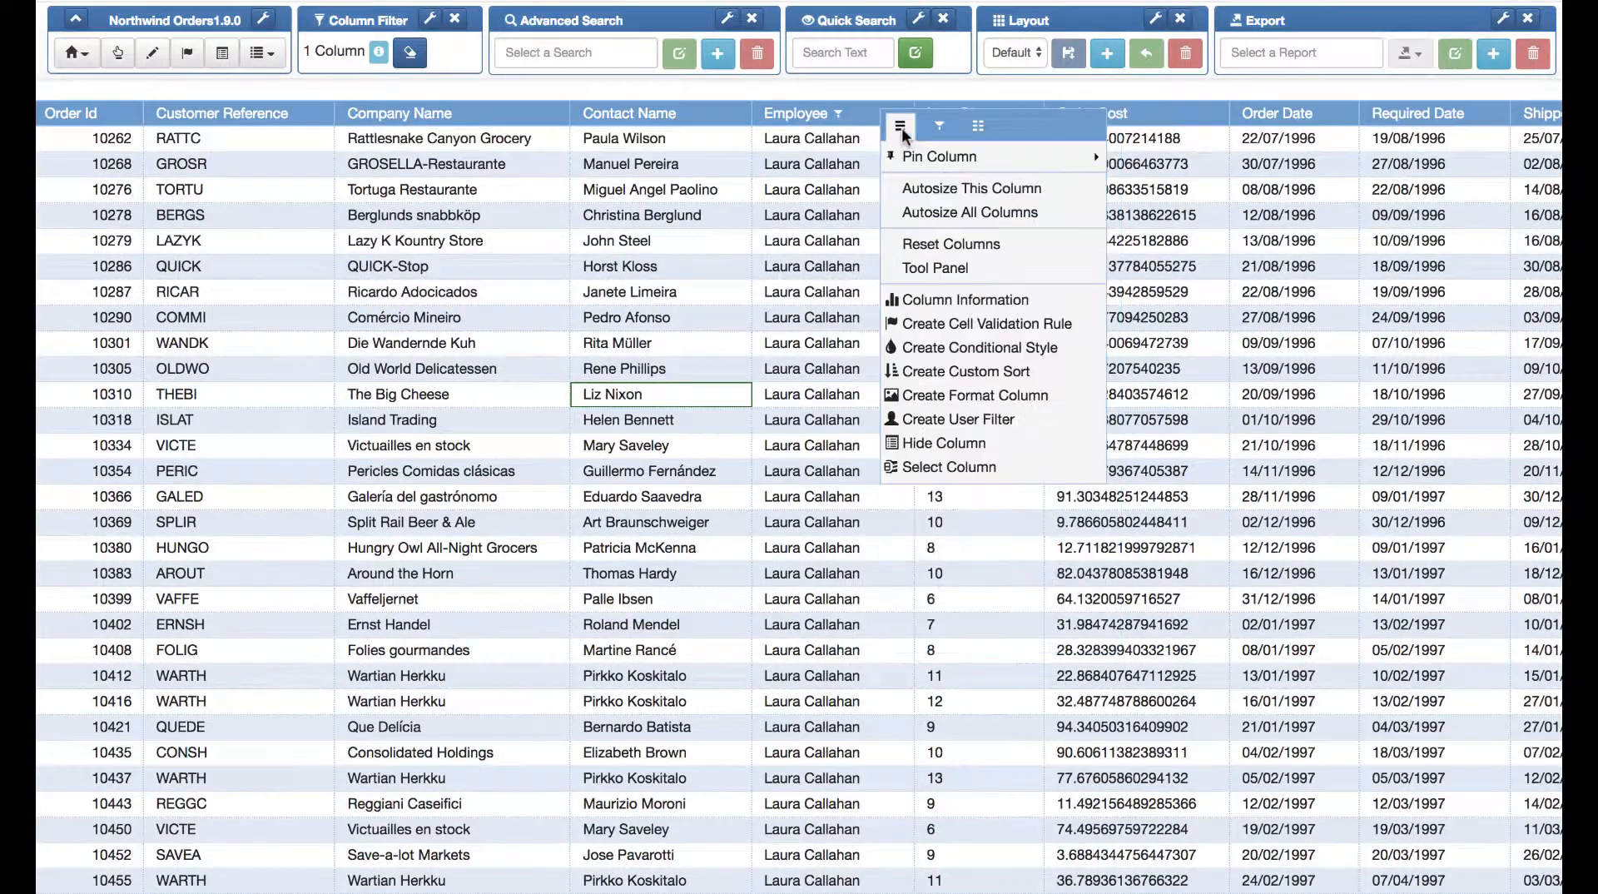
{"action": "left_click", "coordinate": [983, 467]}
{"action": "scroll", "coordinate": [881, 378], "scroll_direction": "down", "scroll_amount": 15}
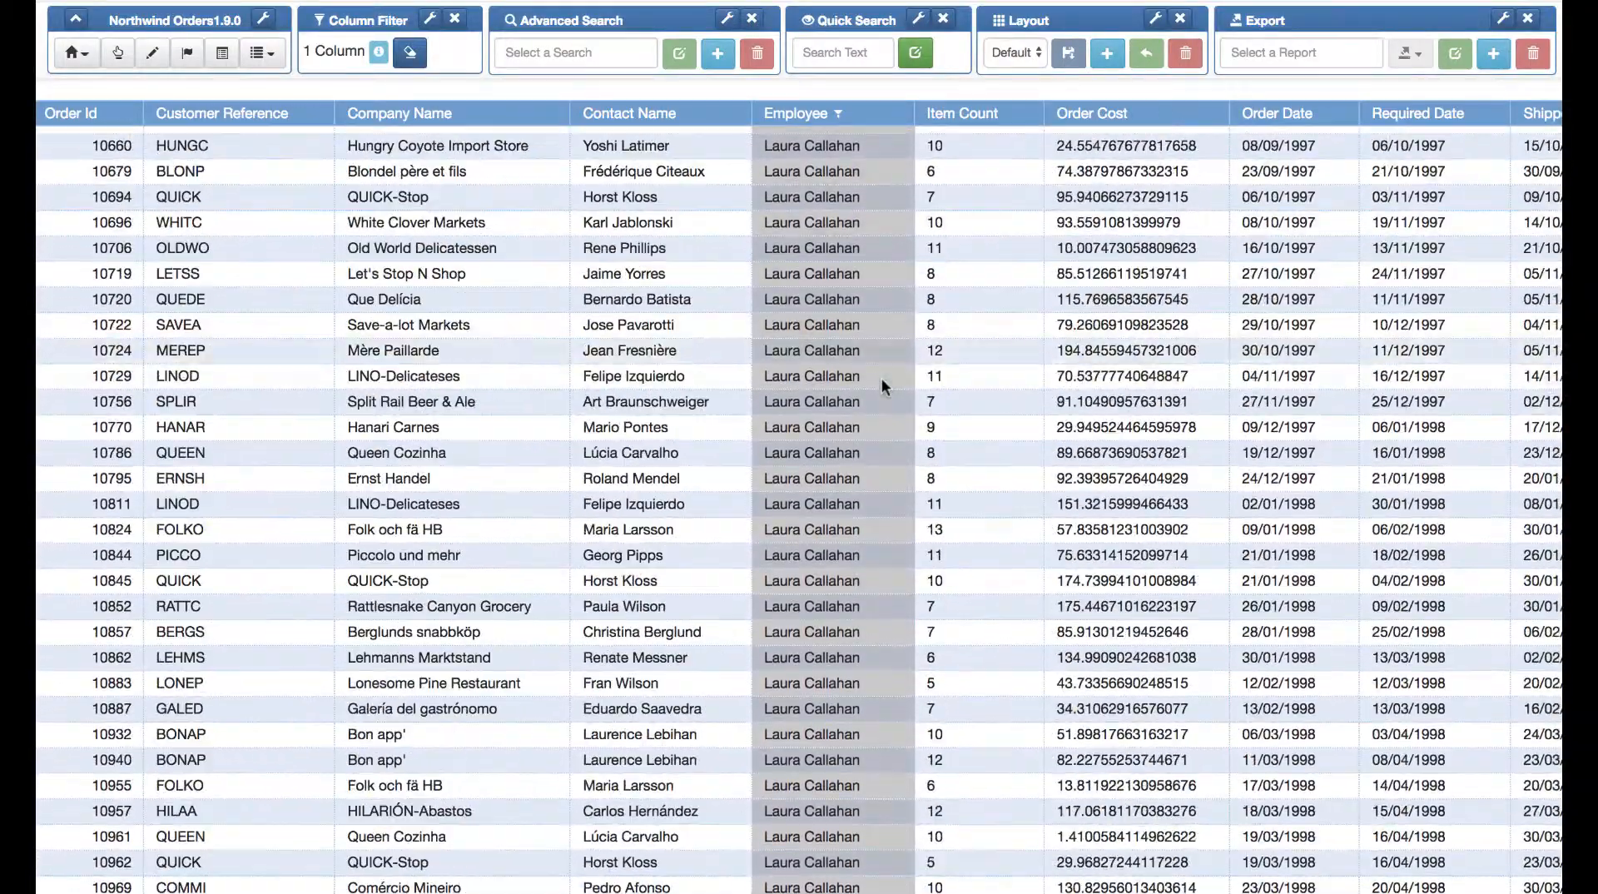
{"action": "scroll", "coordinate": [881, 378], "scroll_direction": "up", "scroll_amount": 15}
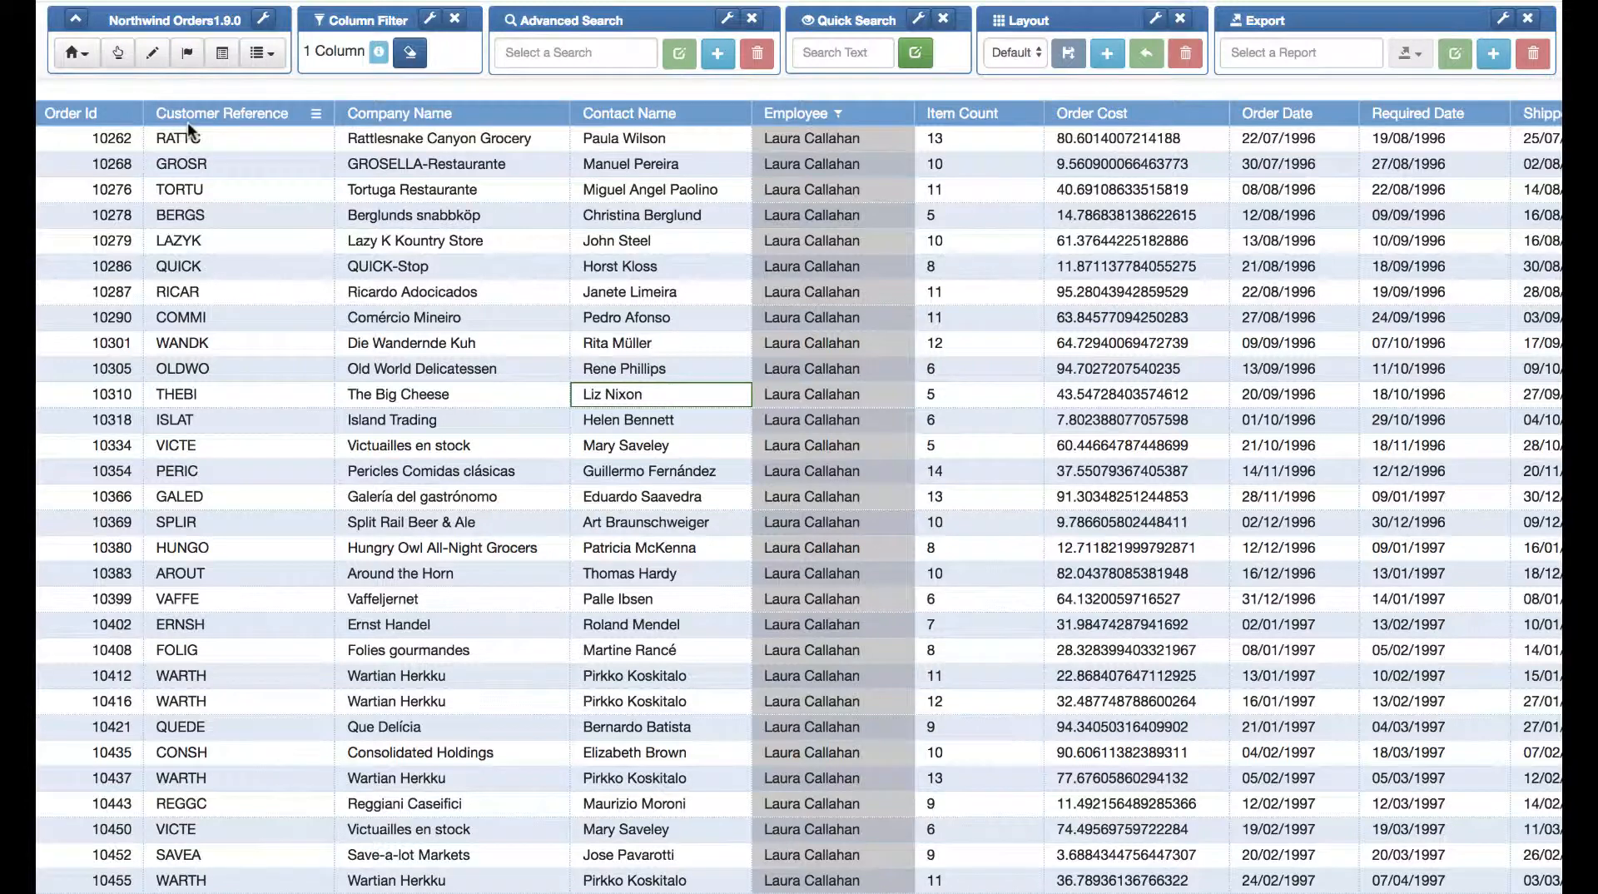
Step: Bulk update the selected Employee cells with the new employee's full name and apply it to the grid
{"action": "left_click", "coordinate": [122, 52]}
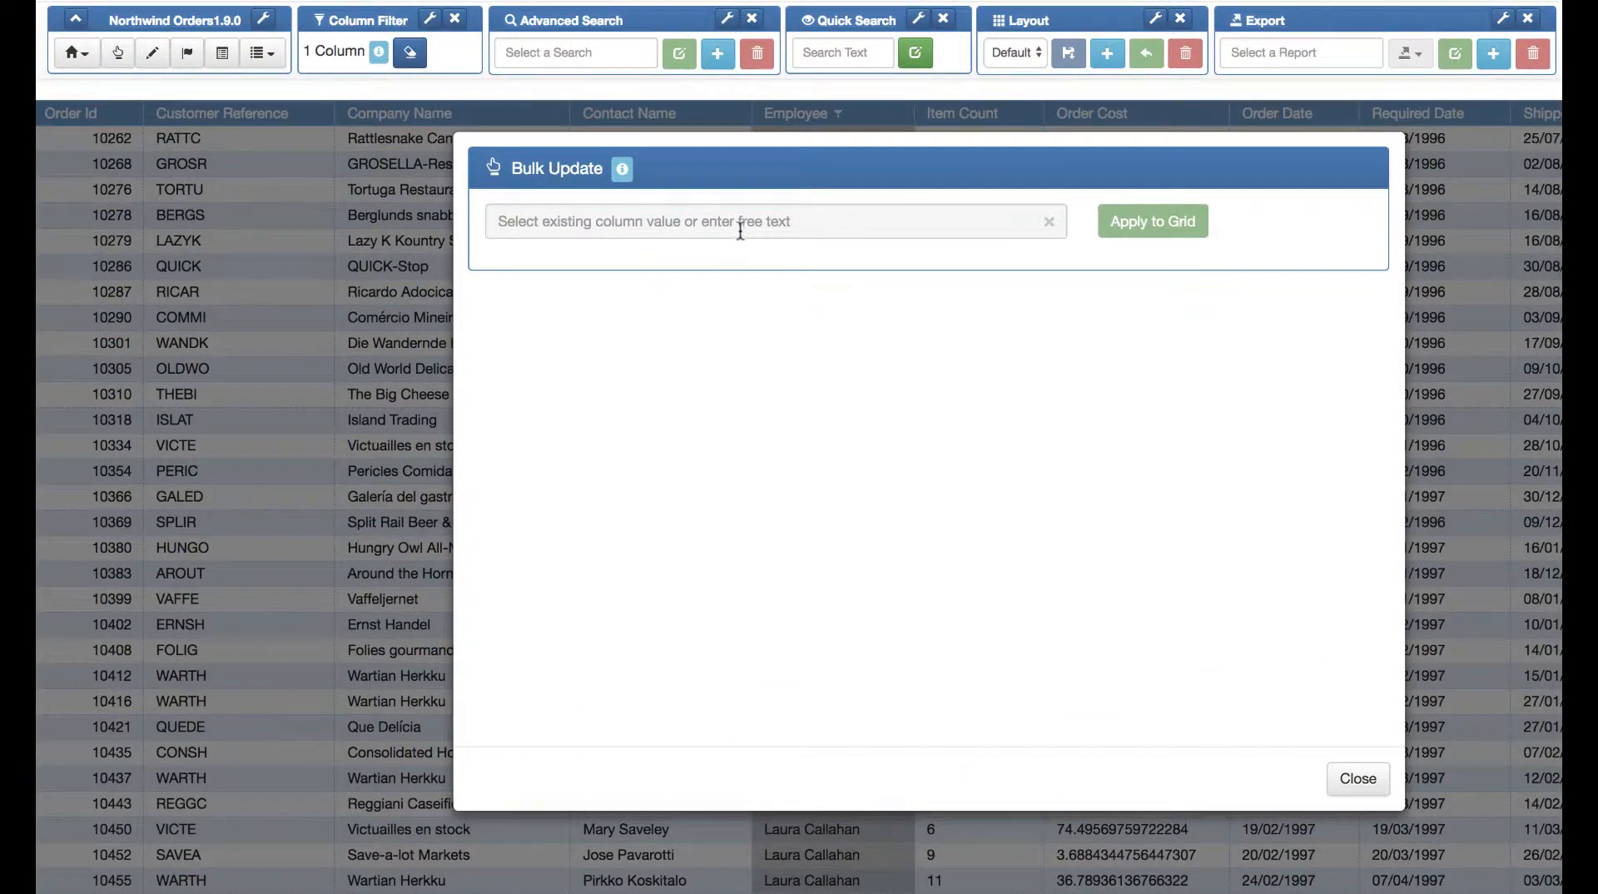
{"action": "left_click", "coordinate": [741, 226]}
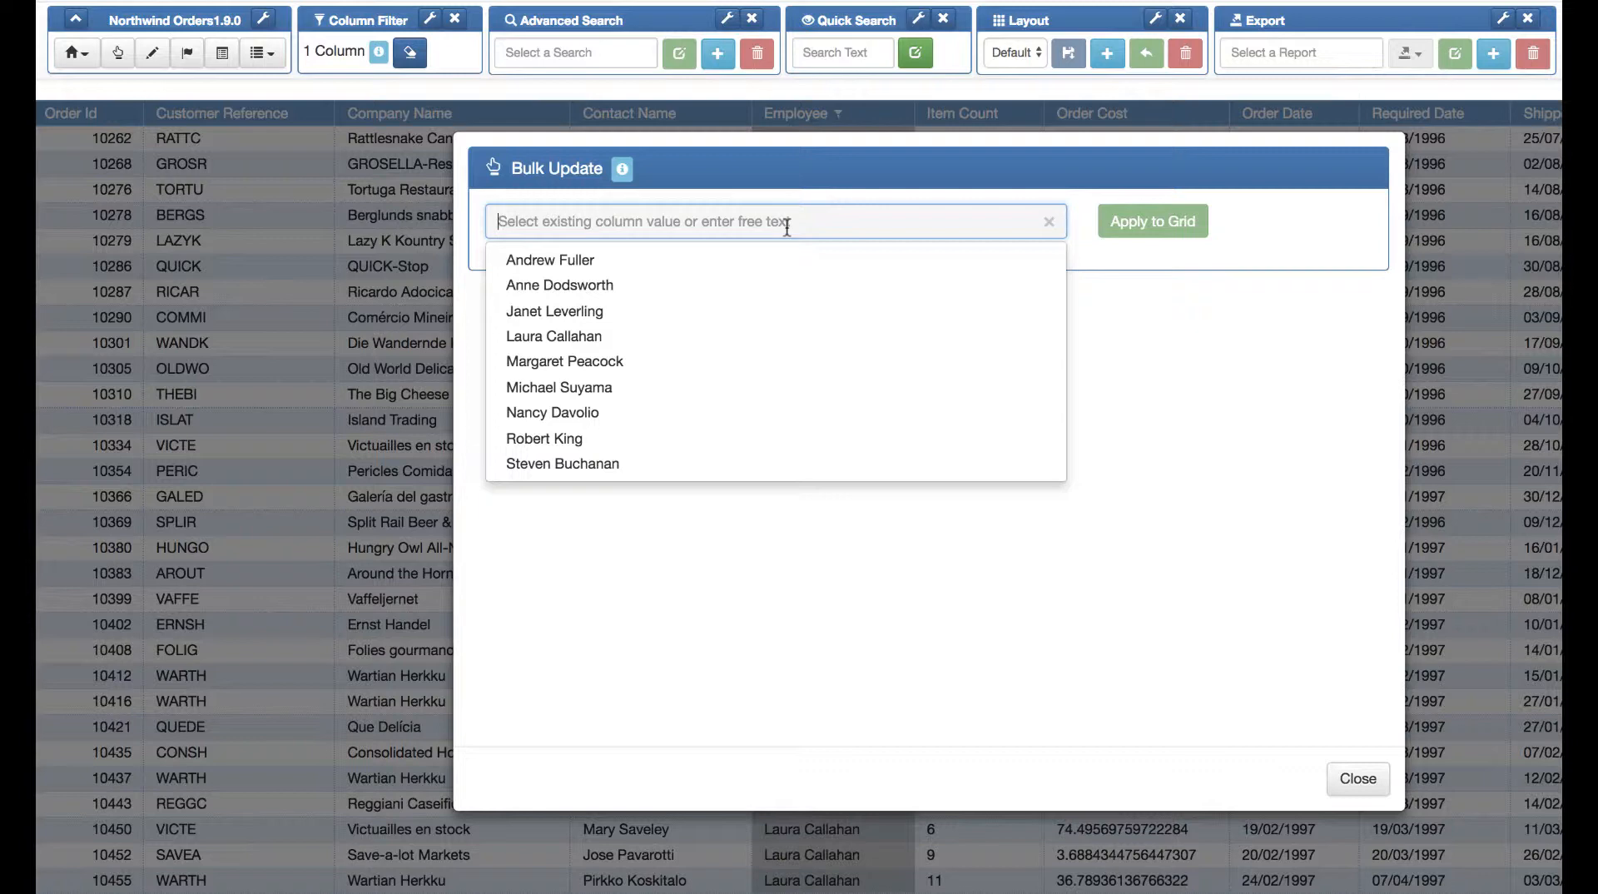
{"action": "type", "text": "Rachel Barn"}
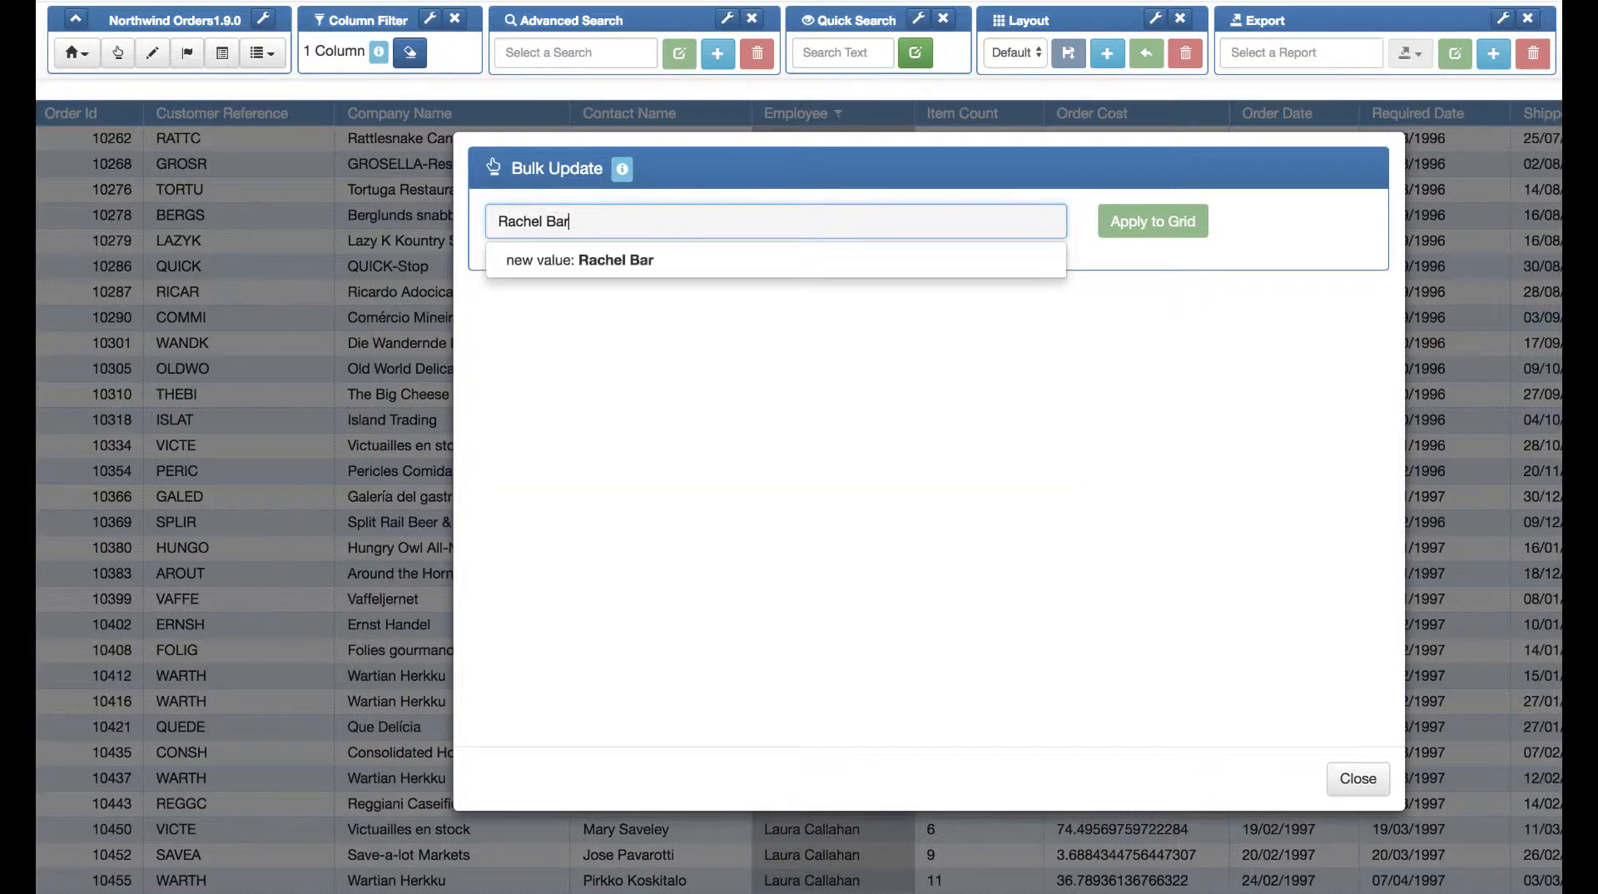
{"action": "key", "text": "BackSpace"}
{"action": "type", "text": "nes"}
{"action": "left_click", "coordinate": [714, 261]}
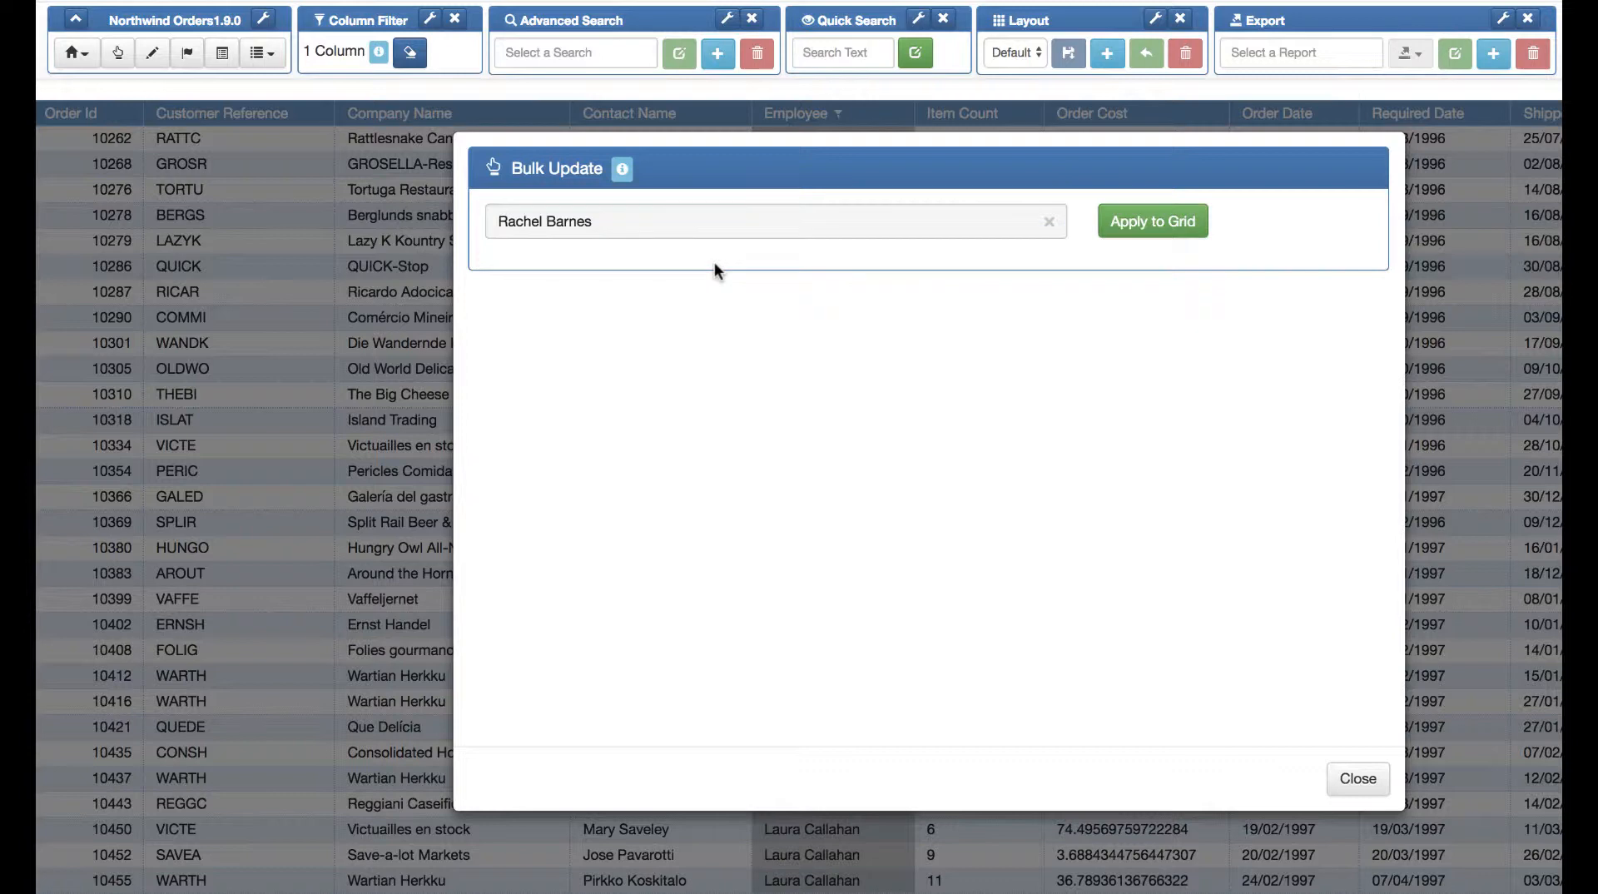
{"action": "left_click", "coordinate": [1132, 236]}
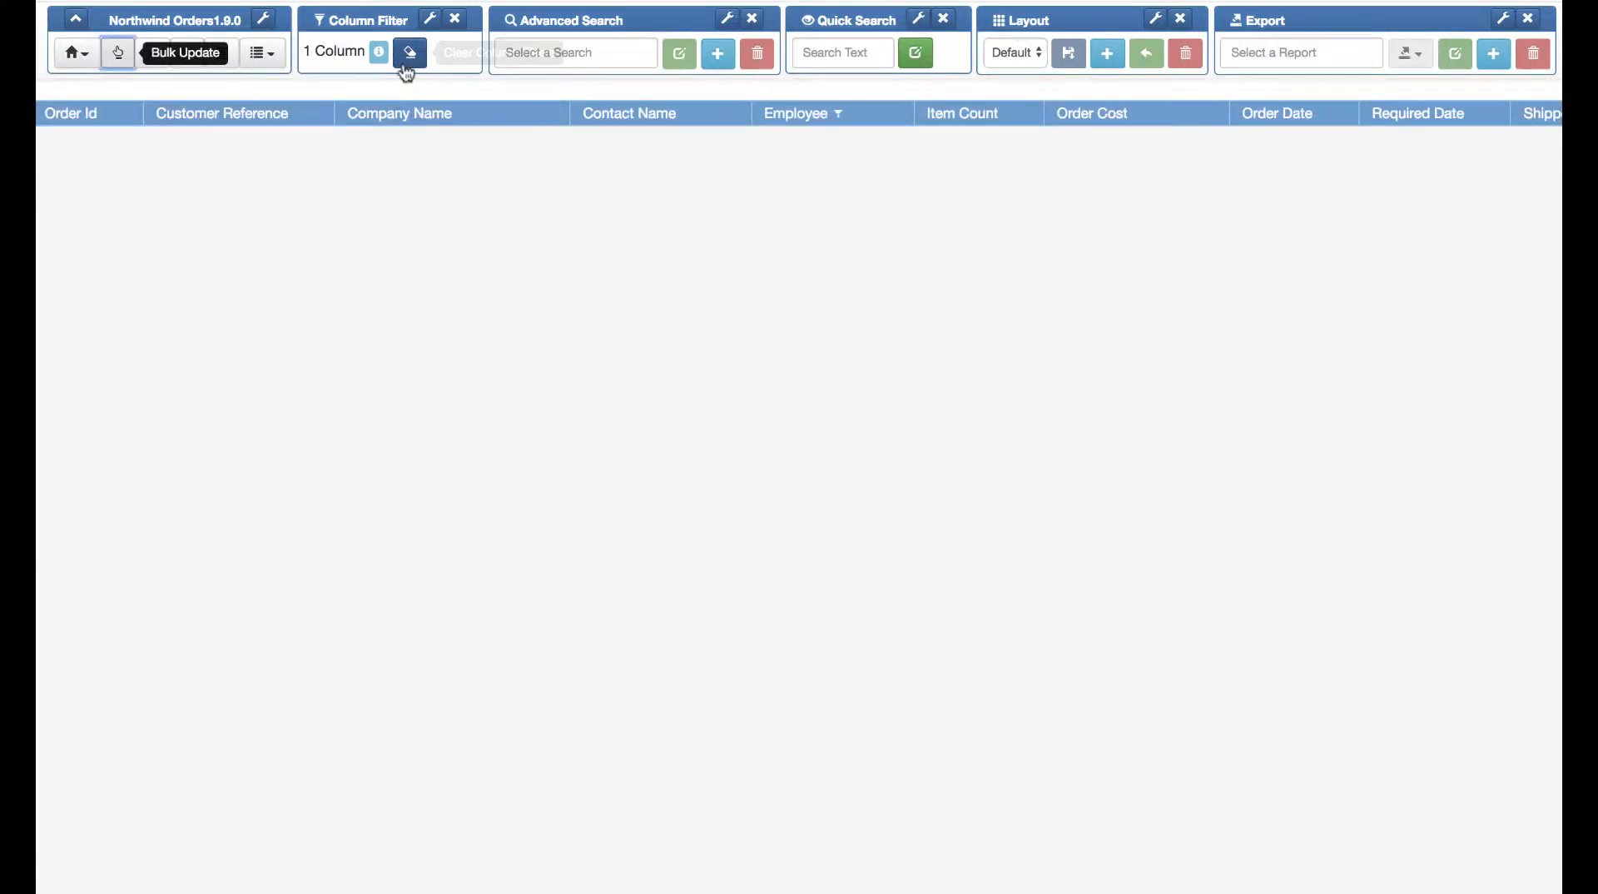
Step: Clear all column filters from the orders grid
{"action": "mouse_move", "coordinate": [380, 57]}
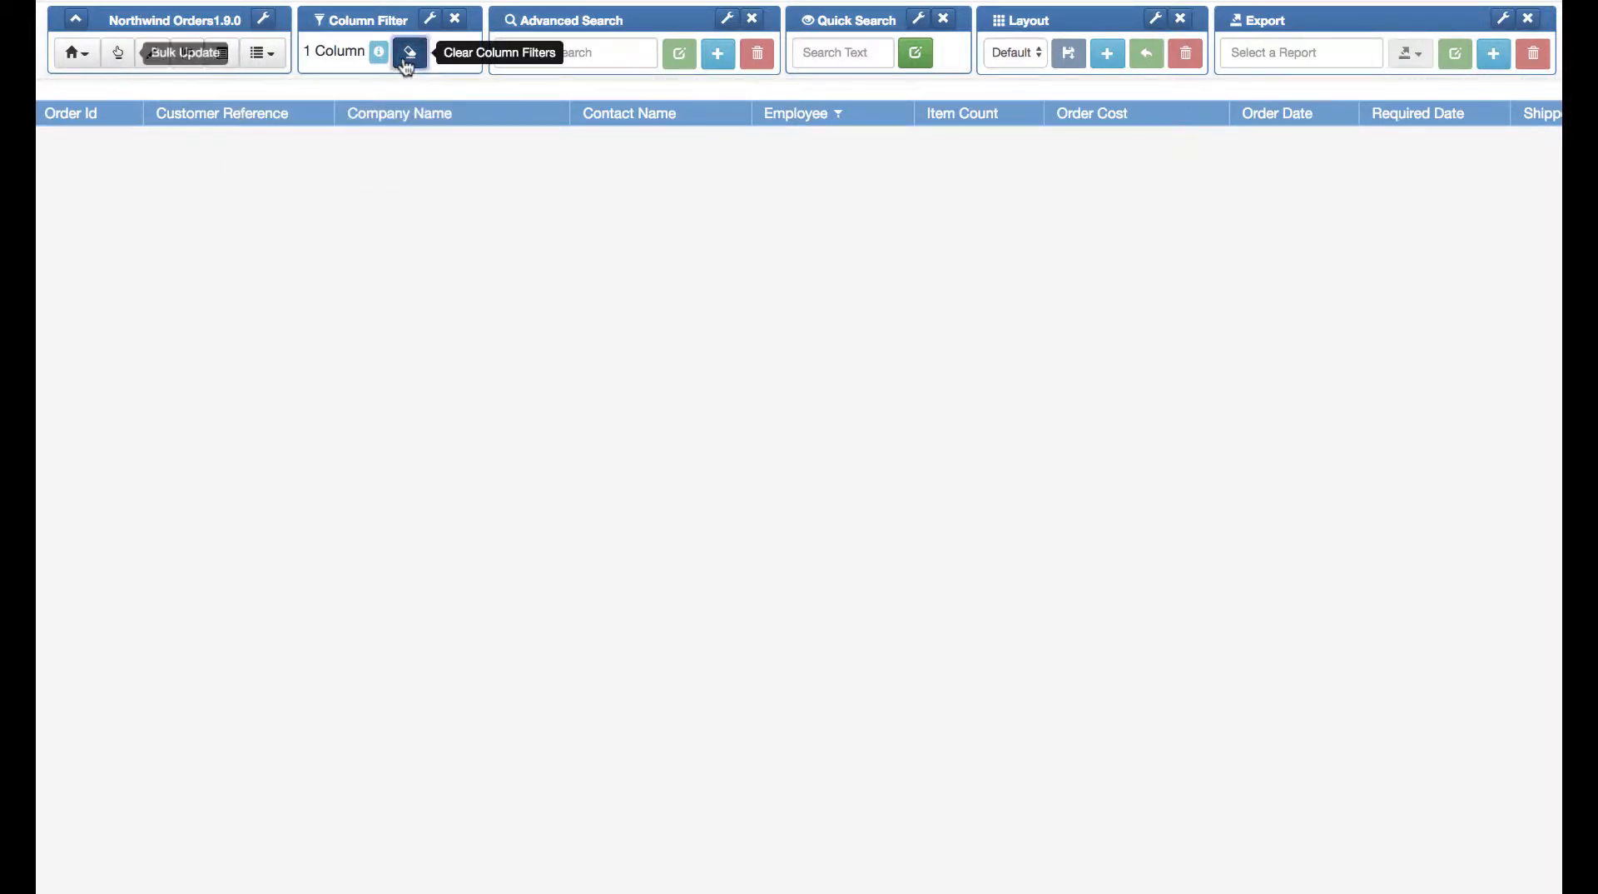
{"action": "left_click", "coordinate": [410, 52]}
Step: Check the updated orders by filtering the Employee column on the new employee's name, and clear that filter again
{"action": "mouse_move", "coordinate": [901, 117]}
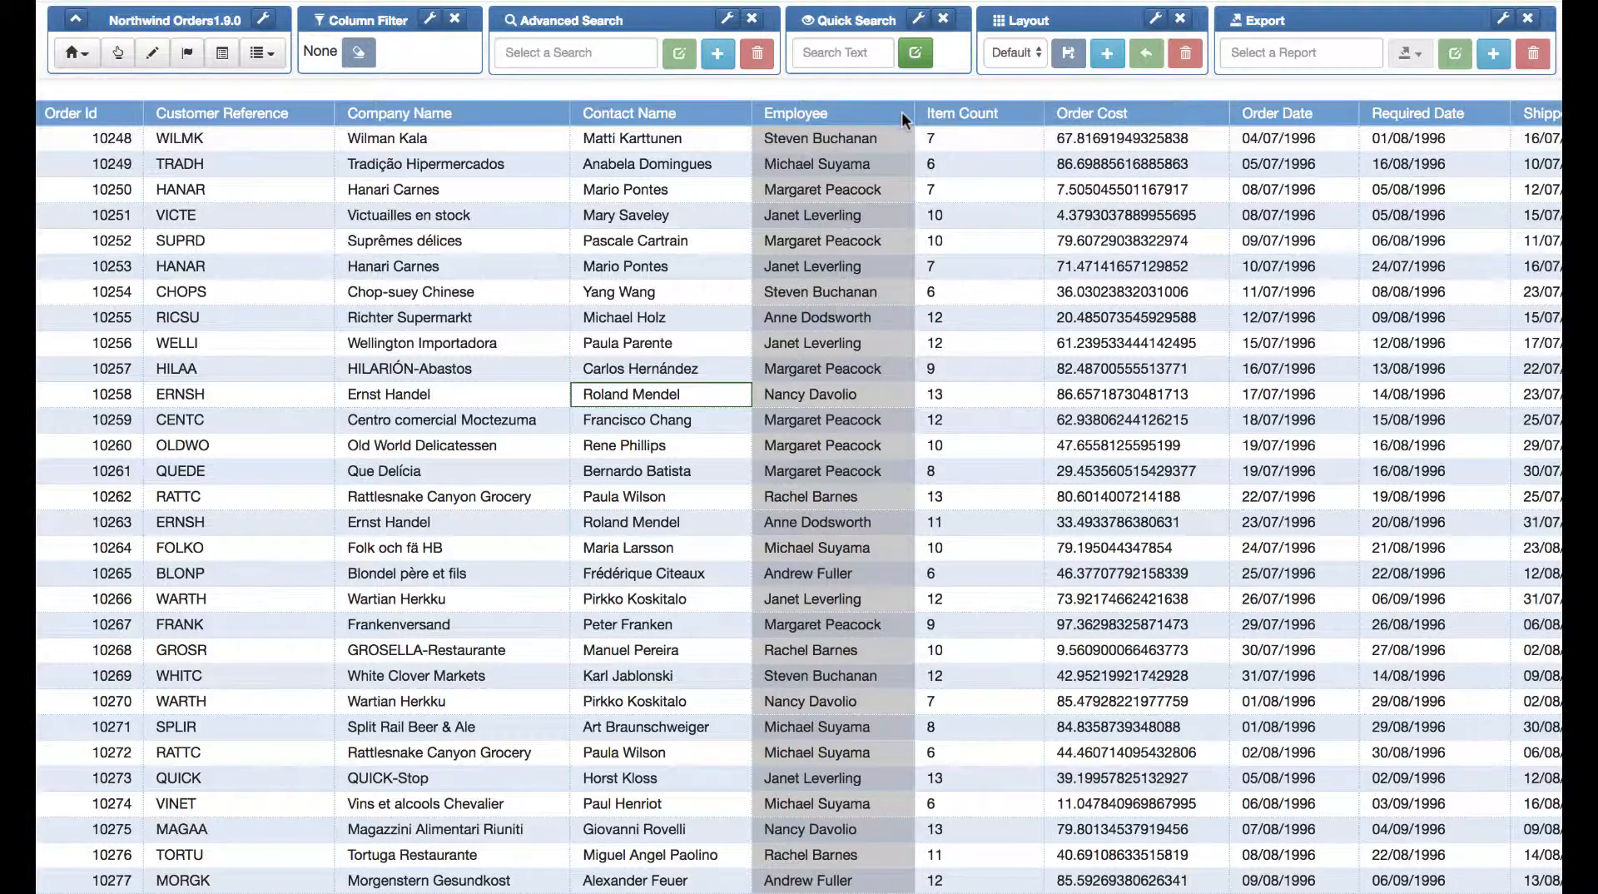
{"action": "left_click", "coordinate": [895, 113]}
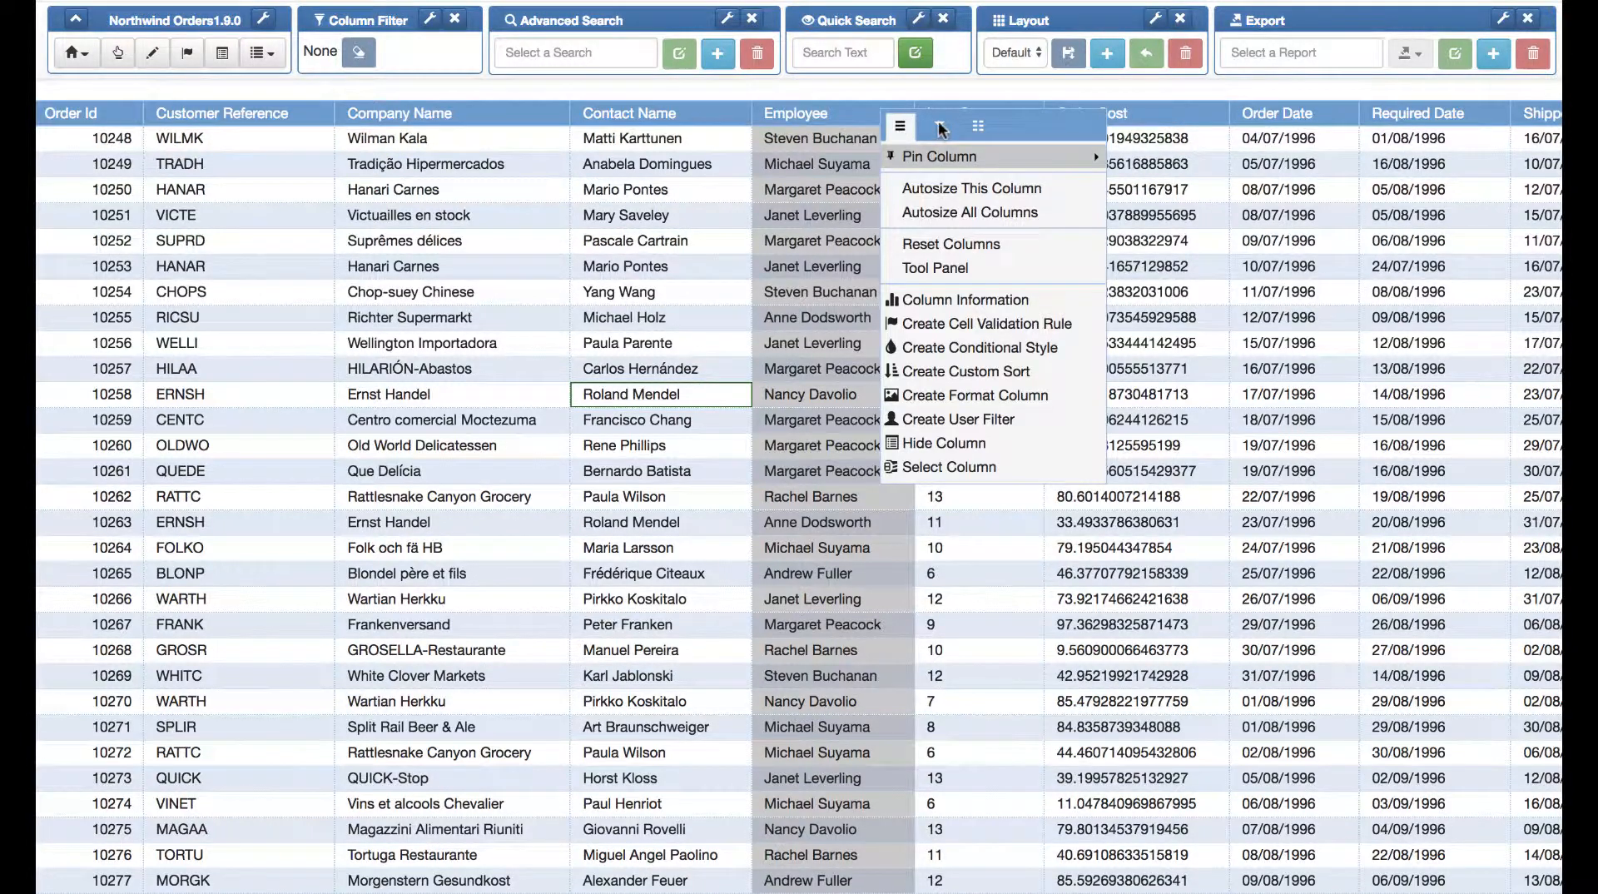
{"action": "left_click", "coordinate": [939, 126]}
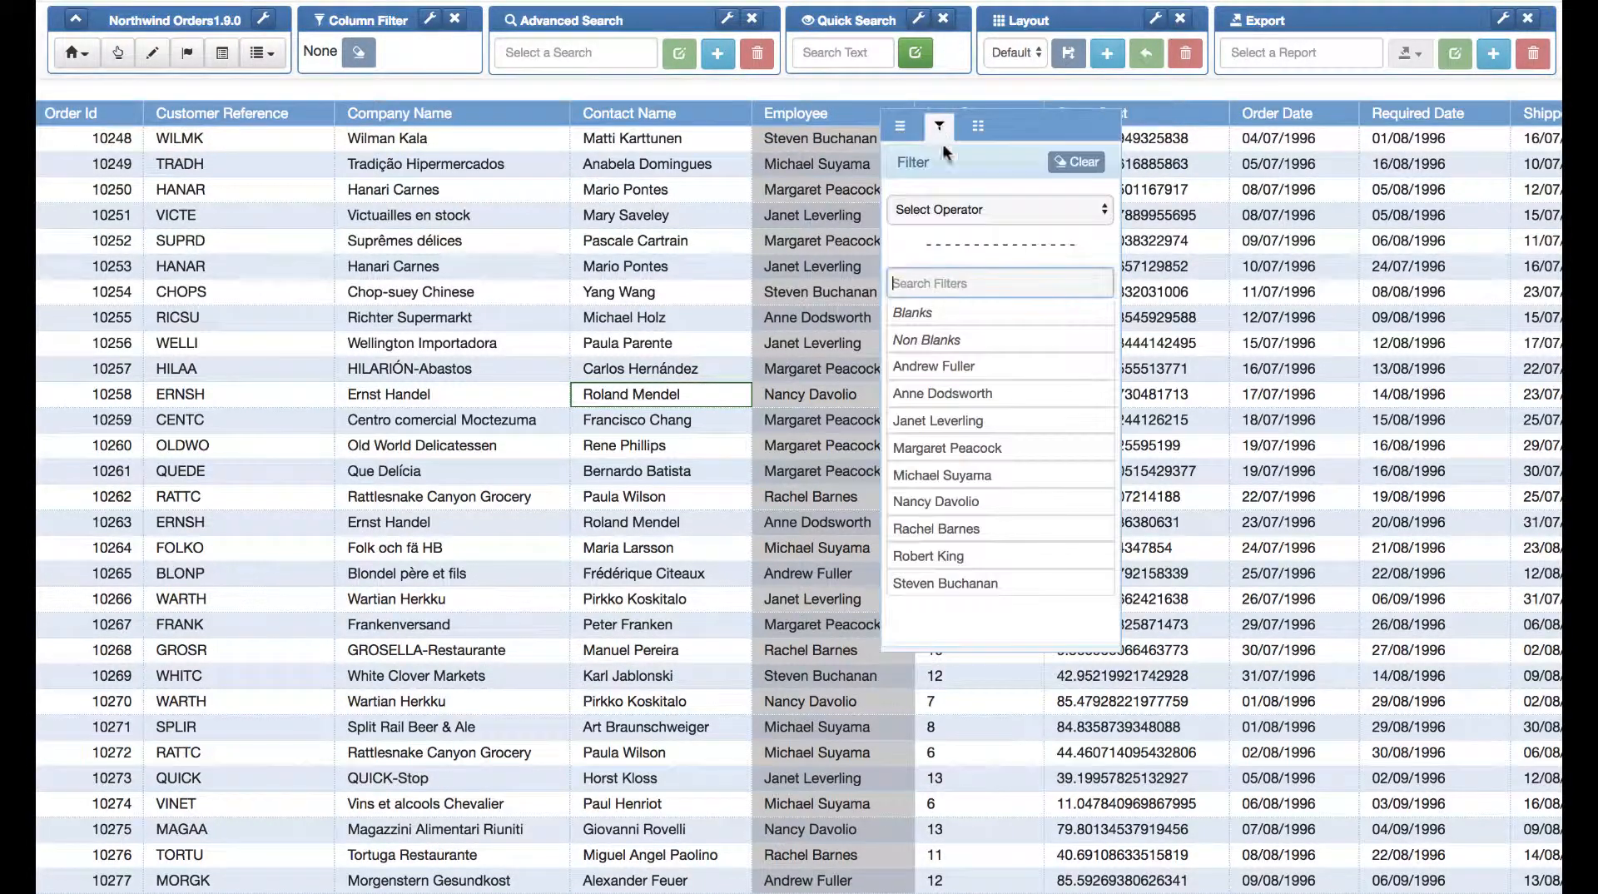
{"action": "left_click", "coordinate": [964, 538]}
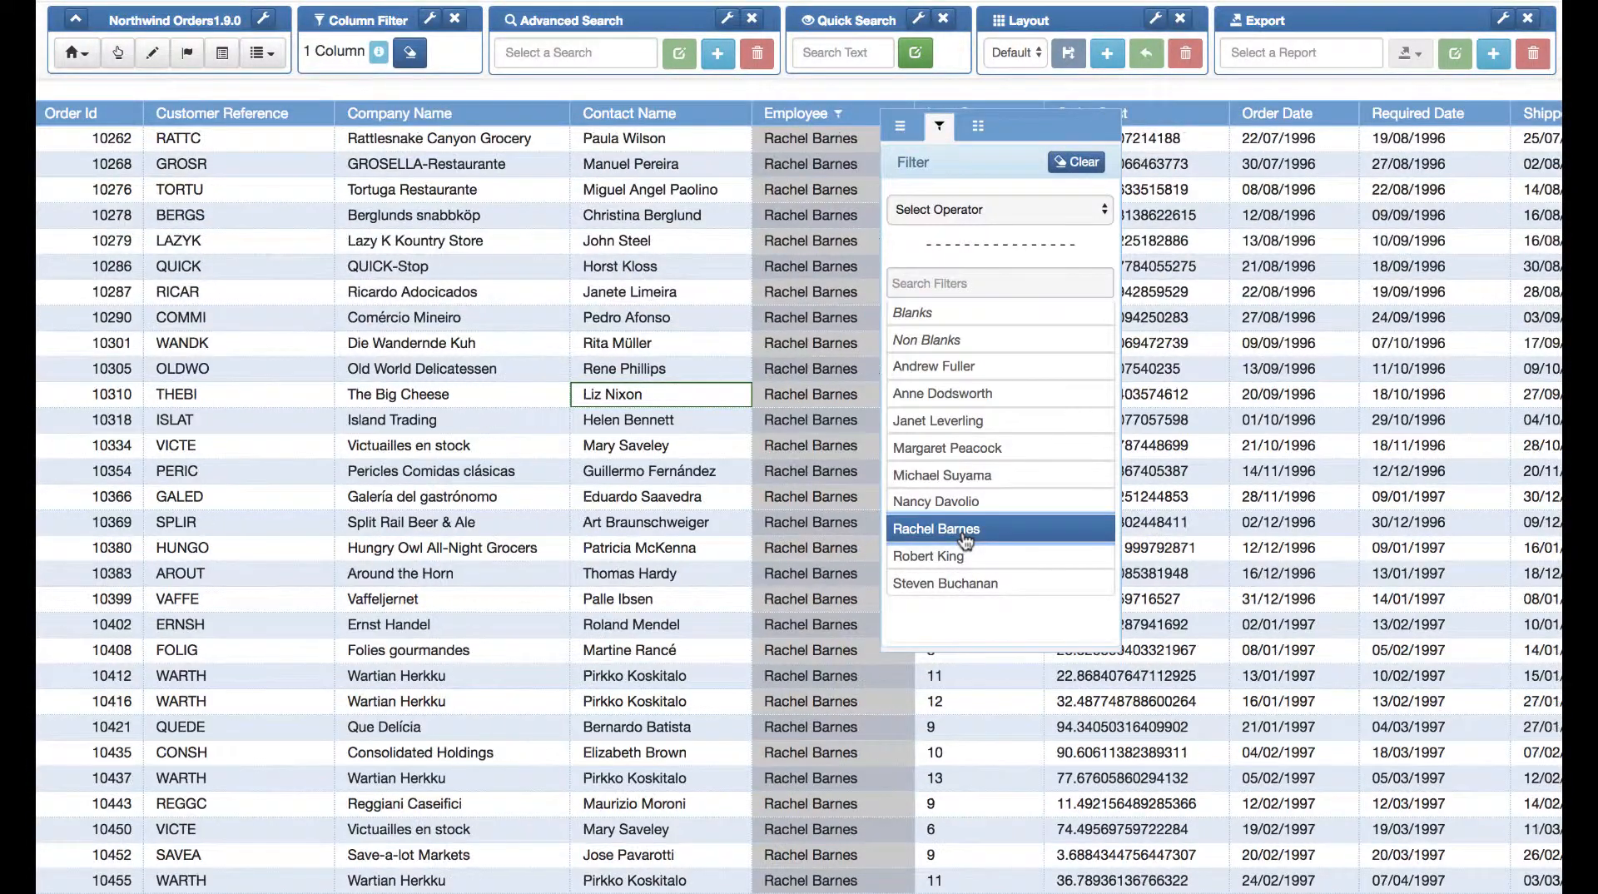
{"action": "left_click", "coordinate": [1072, 175]}
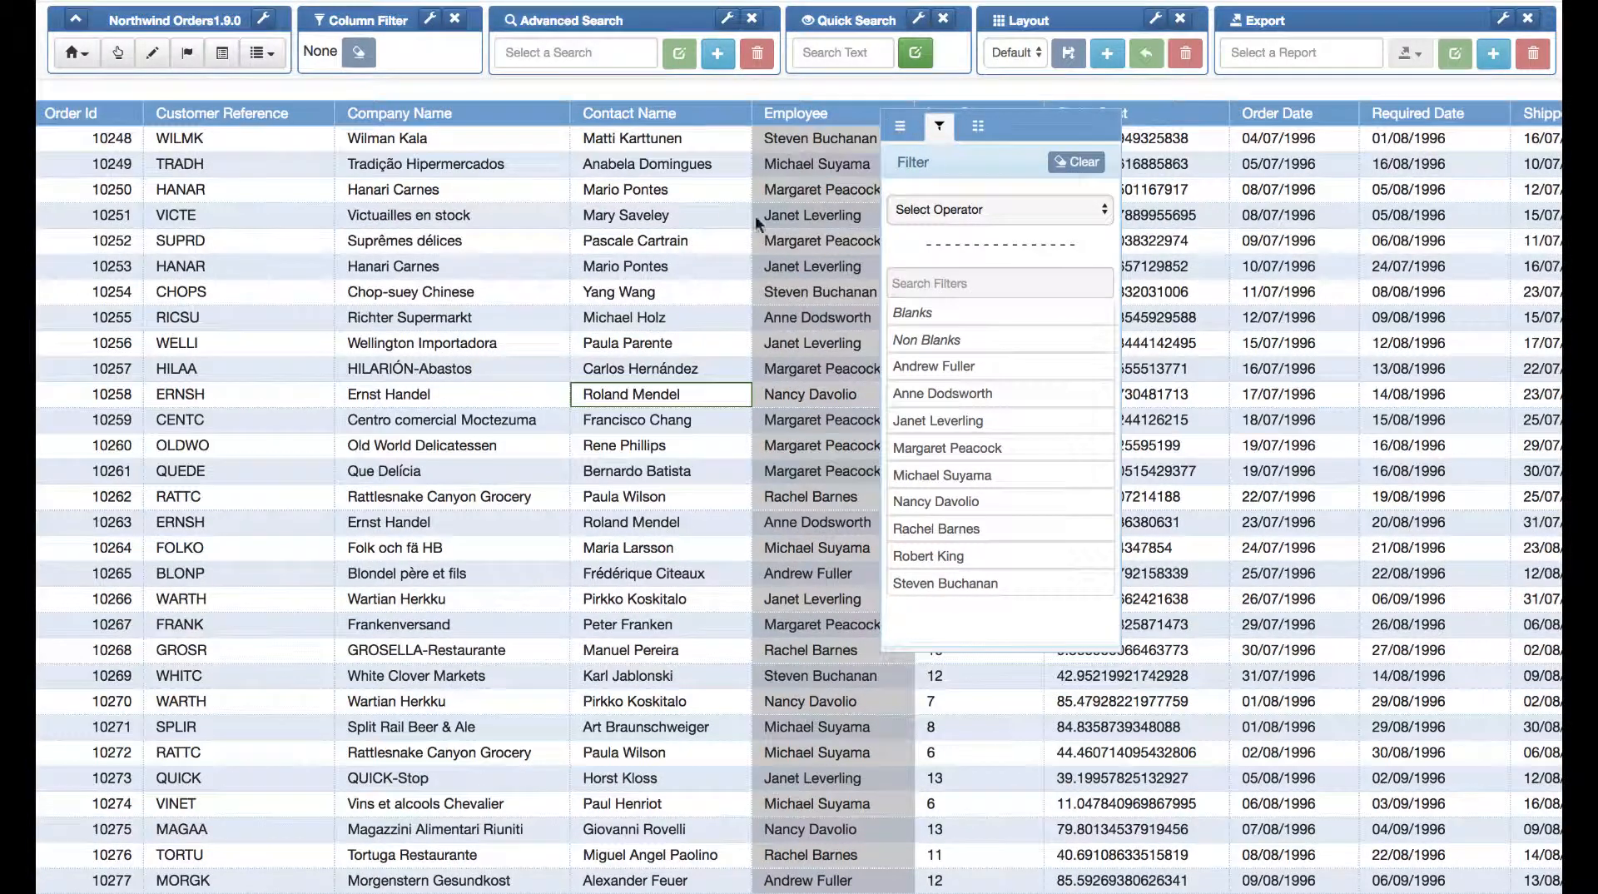
{"action": "left_click", "coordinate": [636, 264]}
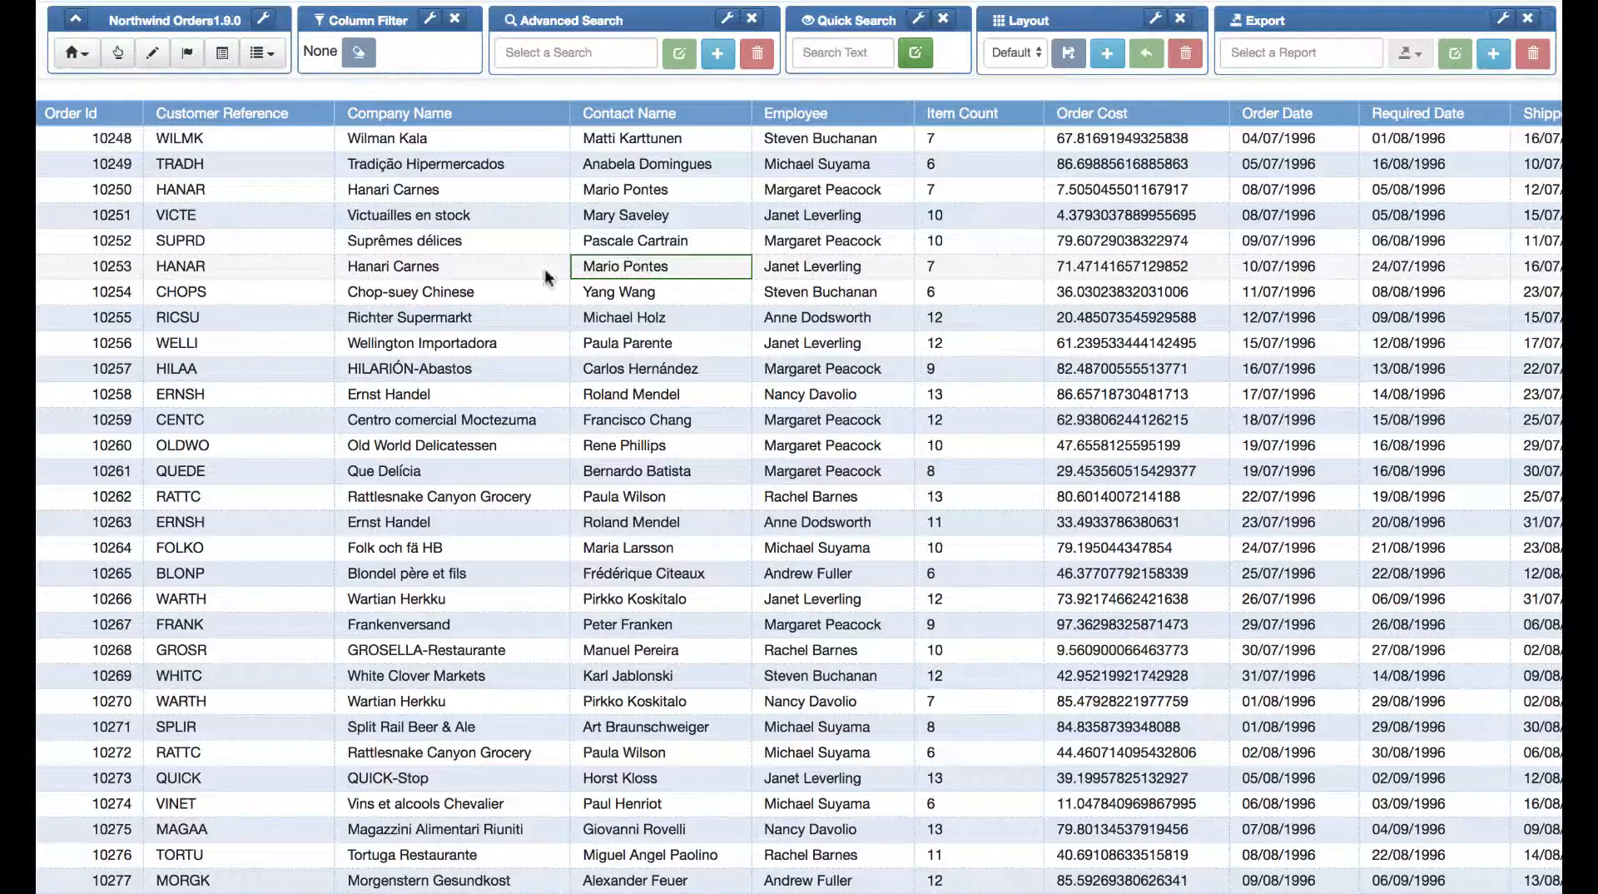
Step: Use the Column Chooser to move the Freight column to the first position in the grid
{"action": "scroll", "coordinate": [520, 277], "scroll_direction": "right", "scroll_amount": 3}
{"action": "scroll", "coordinate": [519, 277], "scroll_direction": "left", "scroll_amount": 3}
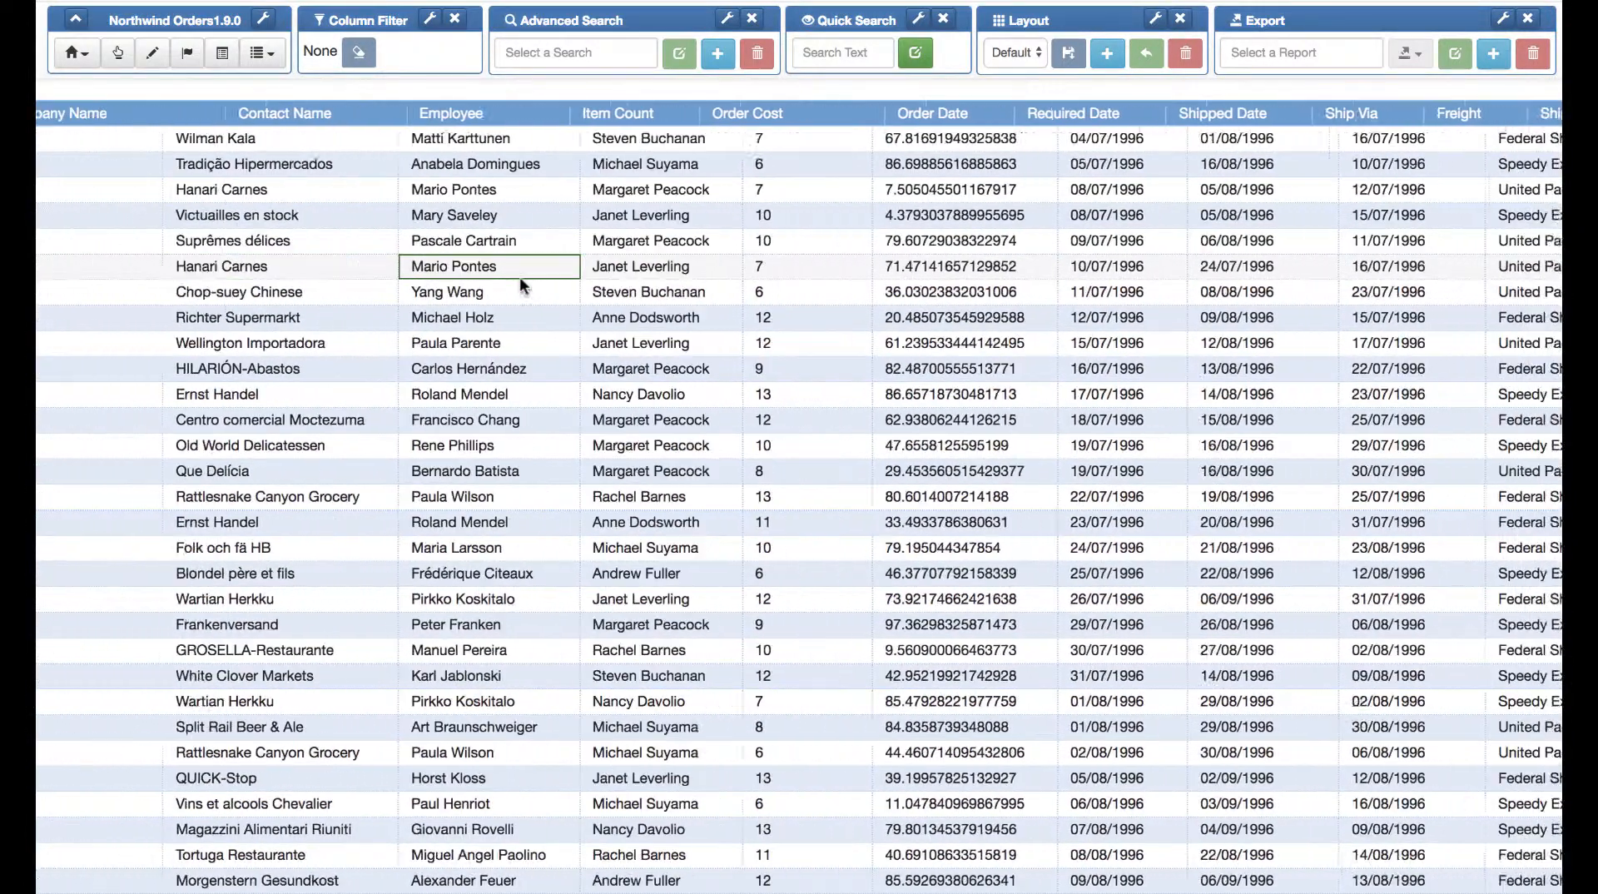
{"action": "left_click", "coordinate": [223, 55]}
{"action": "scroll", "coordinate": [1036, 428], "scroll_direction": "down", "scroll_amount": 1}
{"action": "scroll", "coordinate": [1032, 426], "scroll_direction": "down", "scroll_amount": 3}
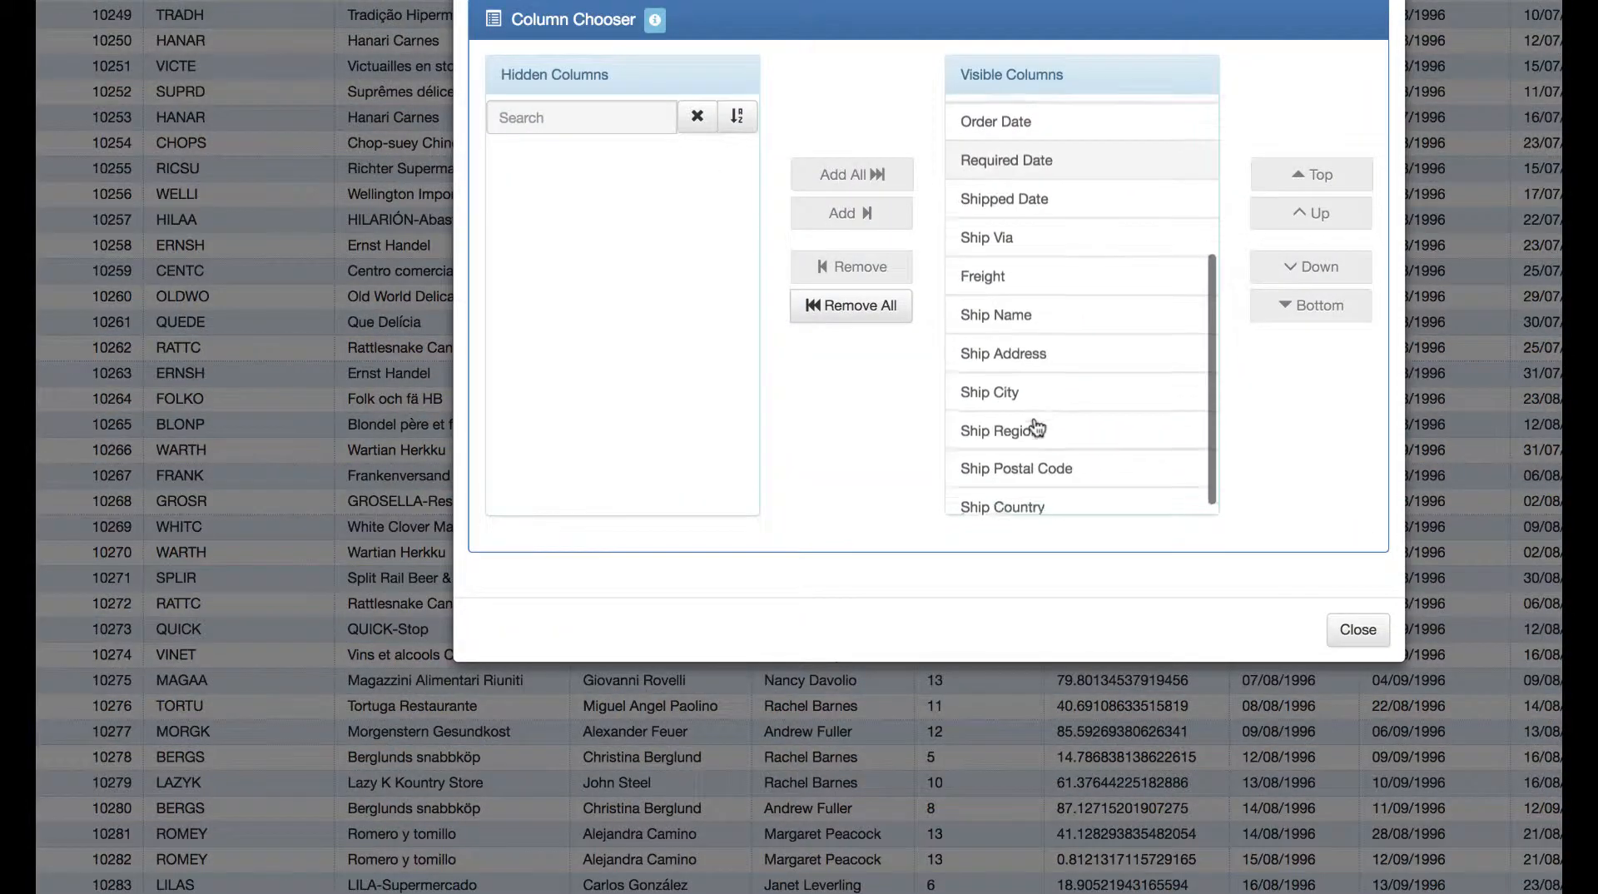
{"action": "left_click", "coordinate": [1017, 285]}
{"action": "left_click", "coordinate": [1335, 178]}
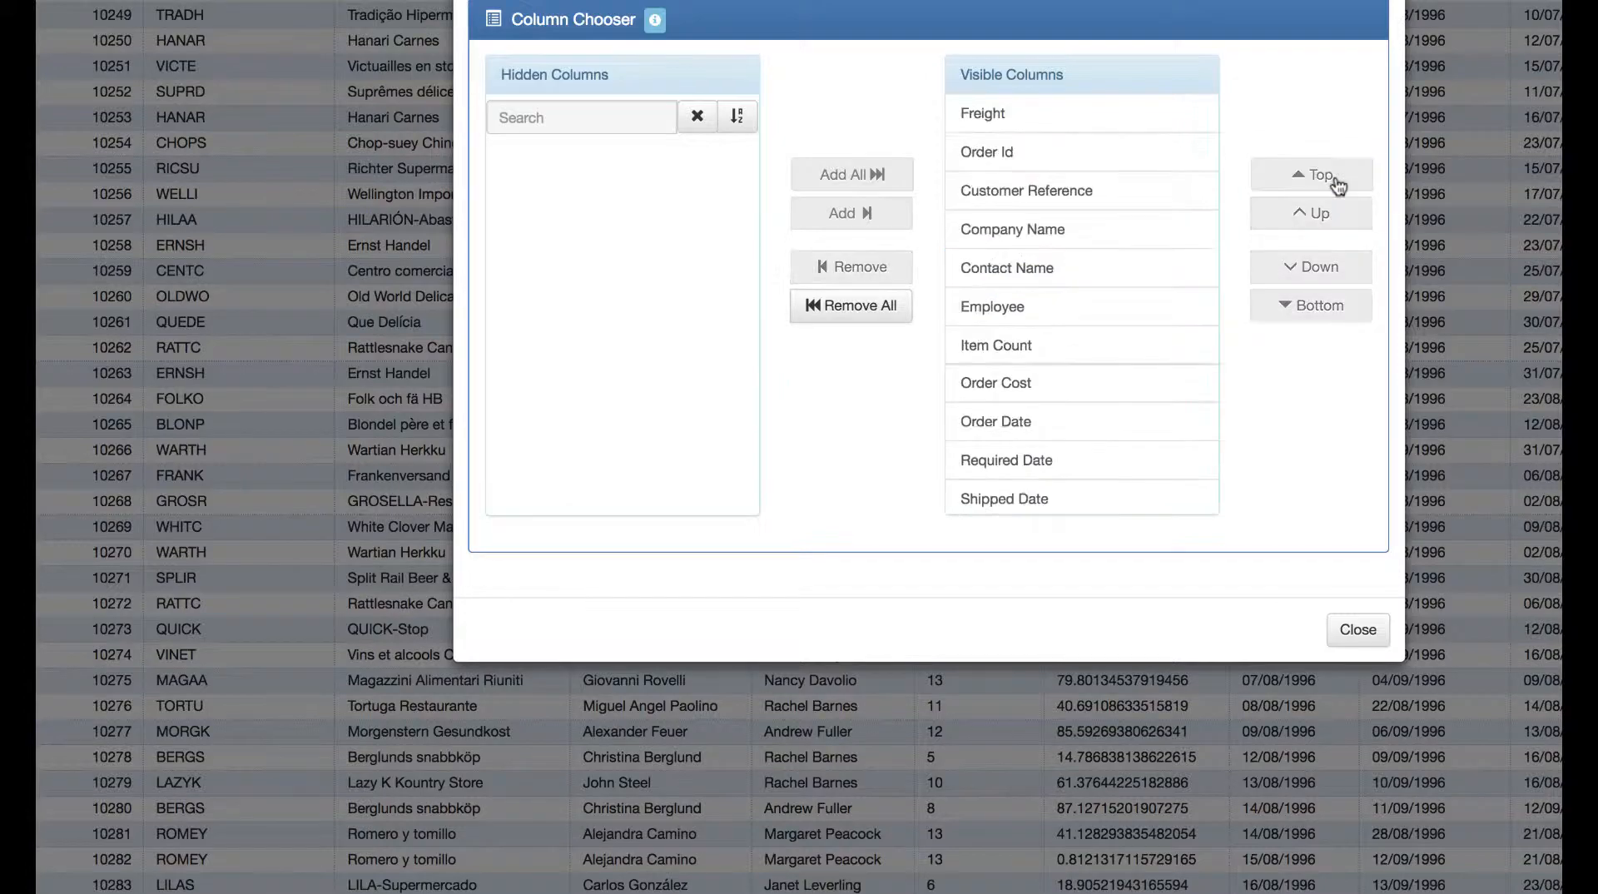
{"action": "left_click", "coordinate": [1357, 632]}
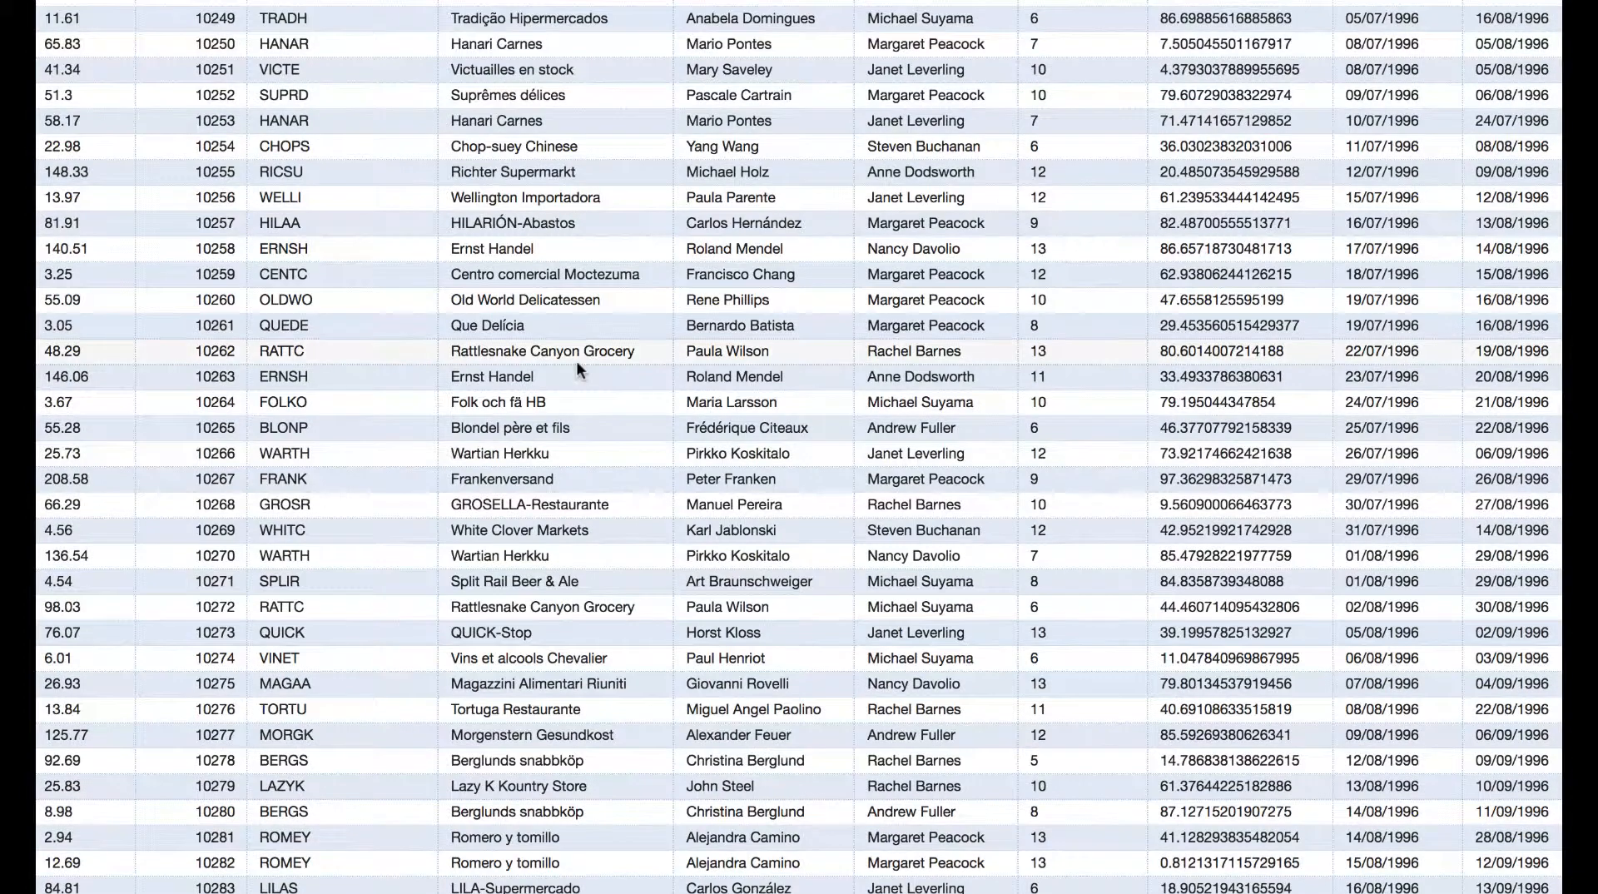
{"action": "scroll", "coordinate": [576, 361], "scroll_direction": "up", "scroll_amount": 2}
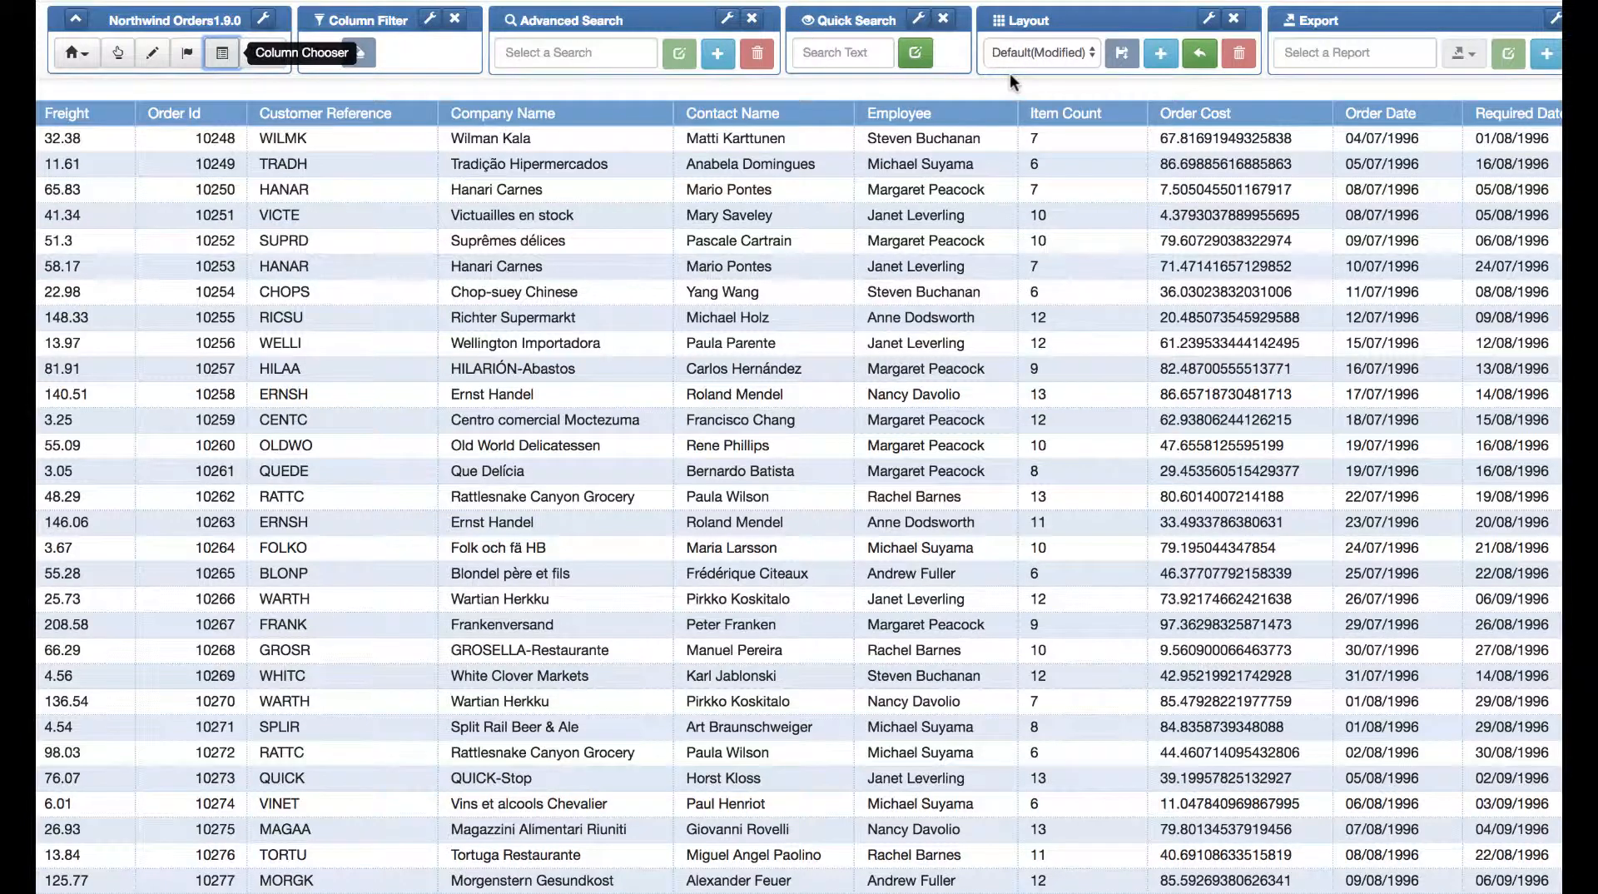
{"action": "left_click", "coordinate": [993, 189]}
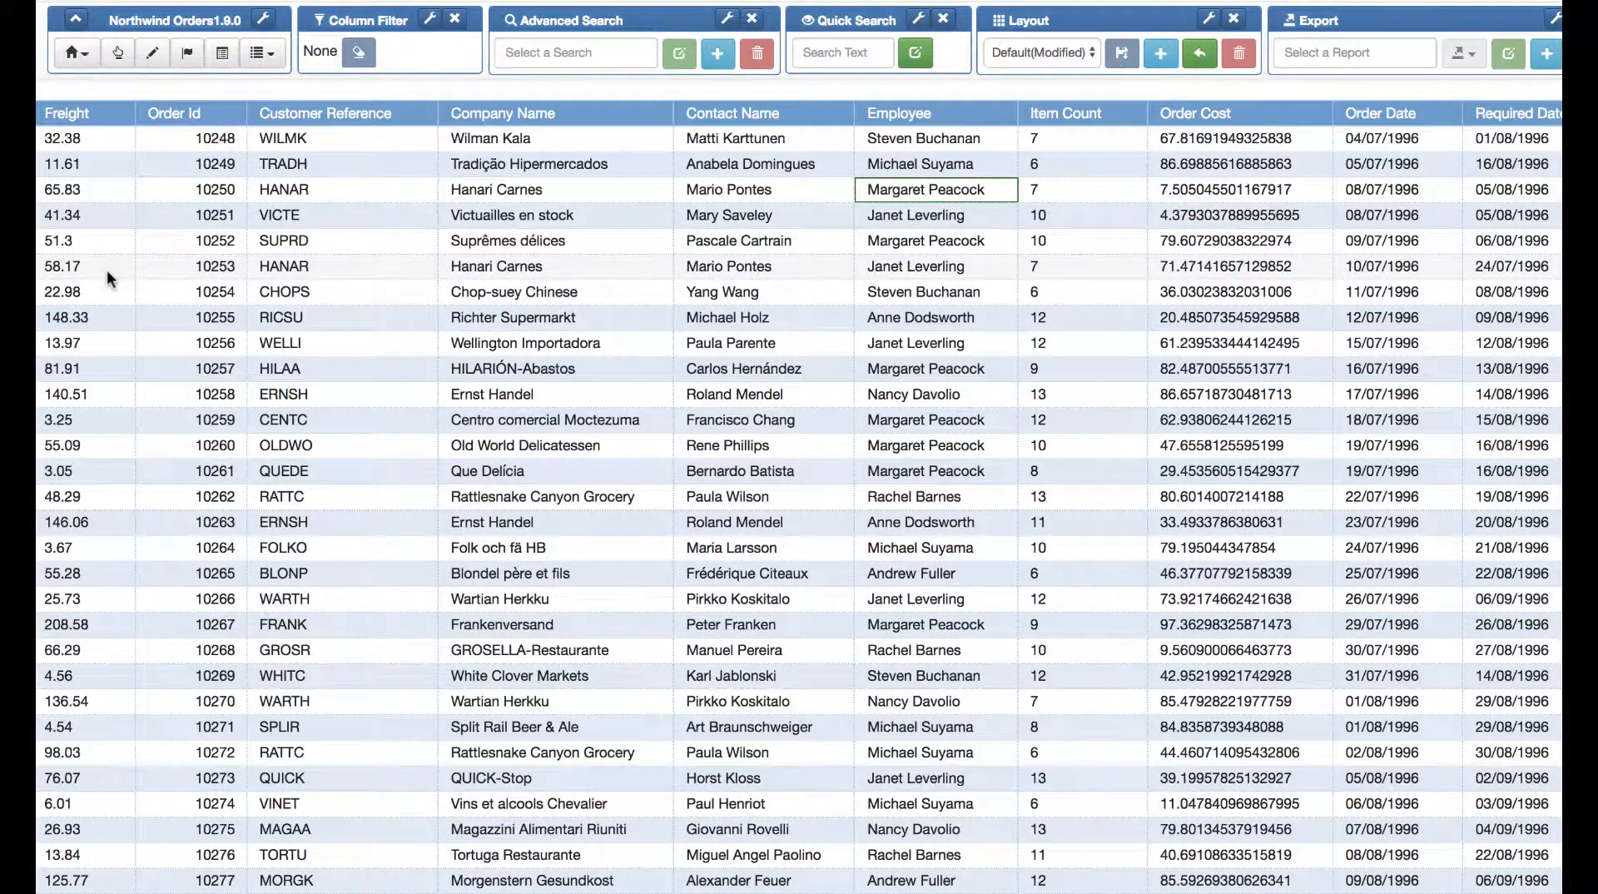
Step: Filter the Company Name column to Rattlesnake Canyon Grocery using the search text "can", and select the whole Company Name column
{"action": "left_click", "coordinate": [656, 114]}
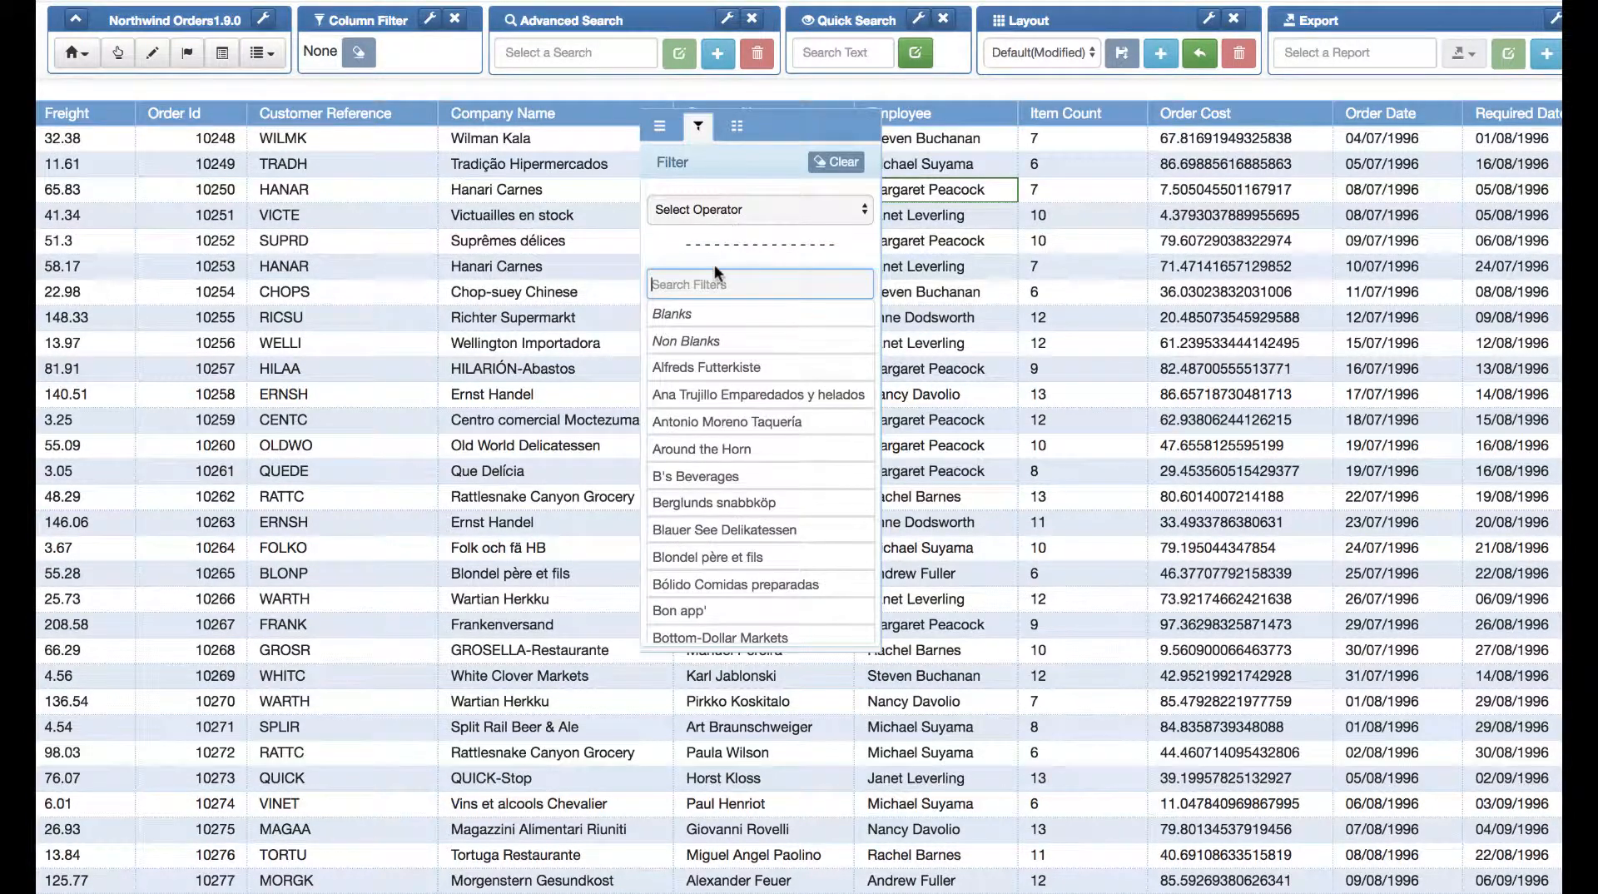
{"action": "type", "text": "can"}
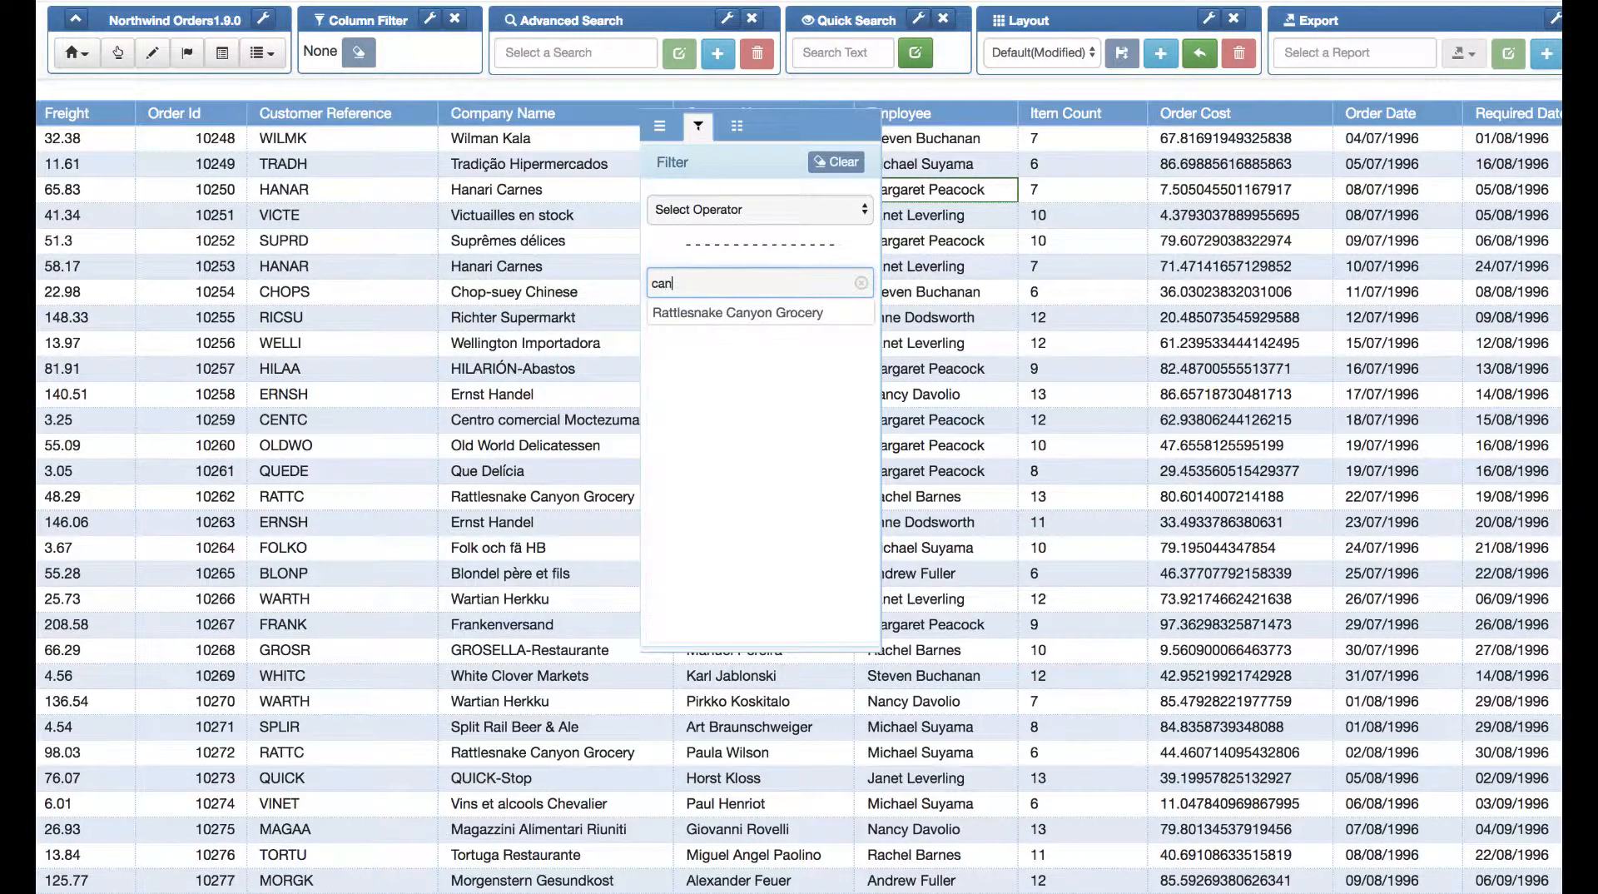
{"action": "left_click", "coordinate": [705, 316]}
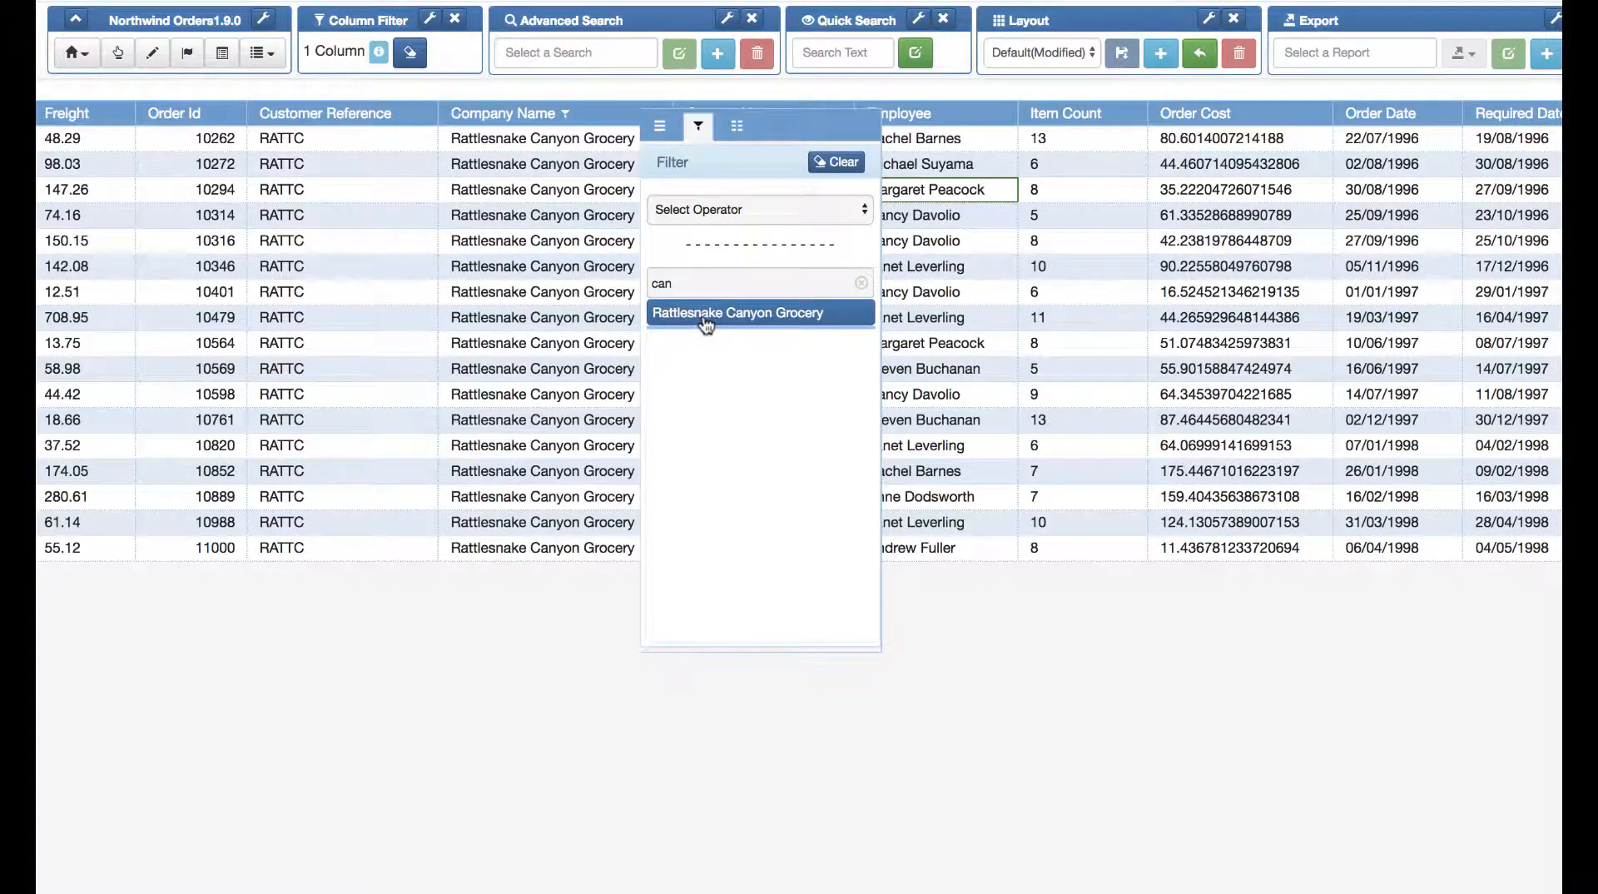
{"action": "left_click", "coordinate": [661, 125]}
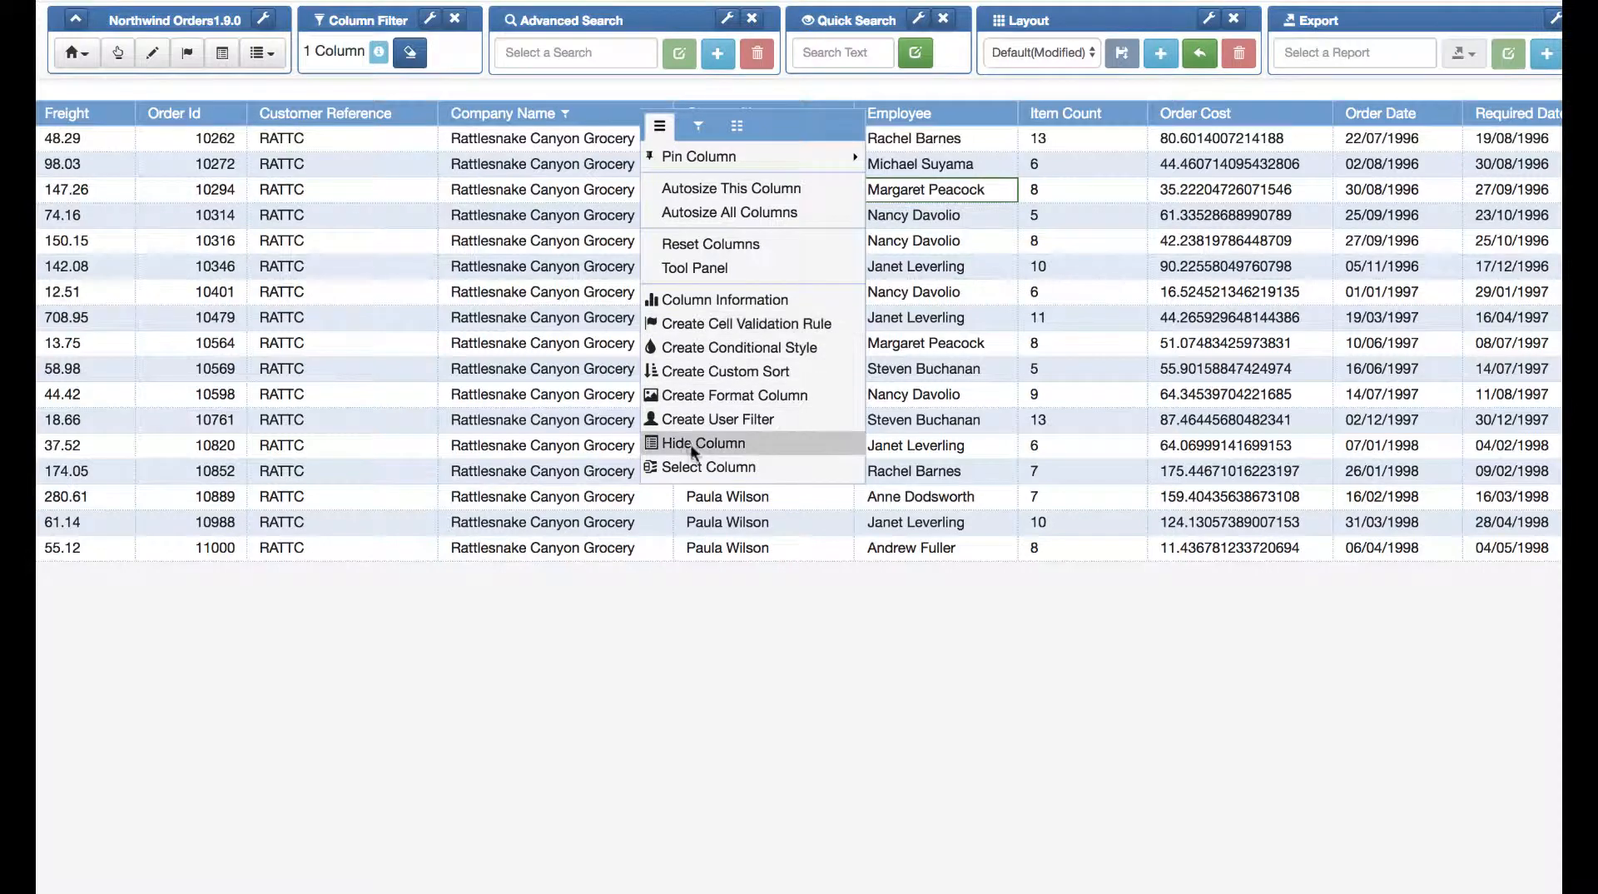
{"action": "left_click", "coordinate": [684, 468]}
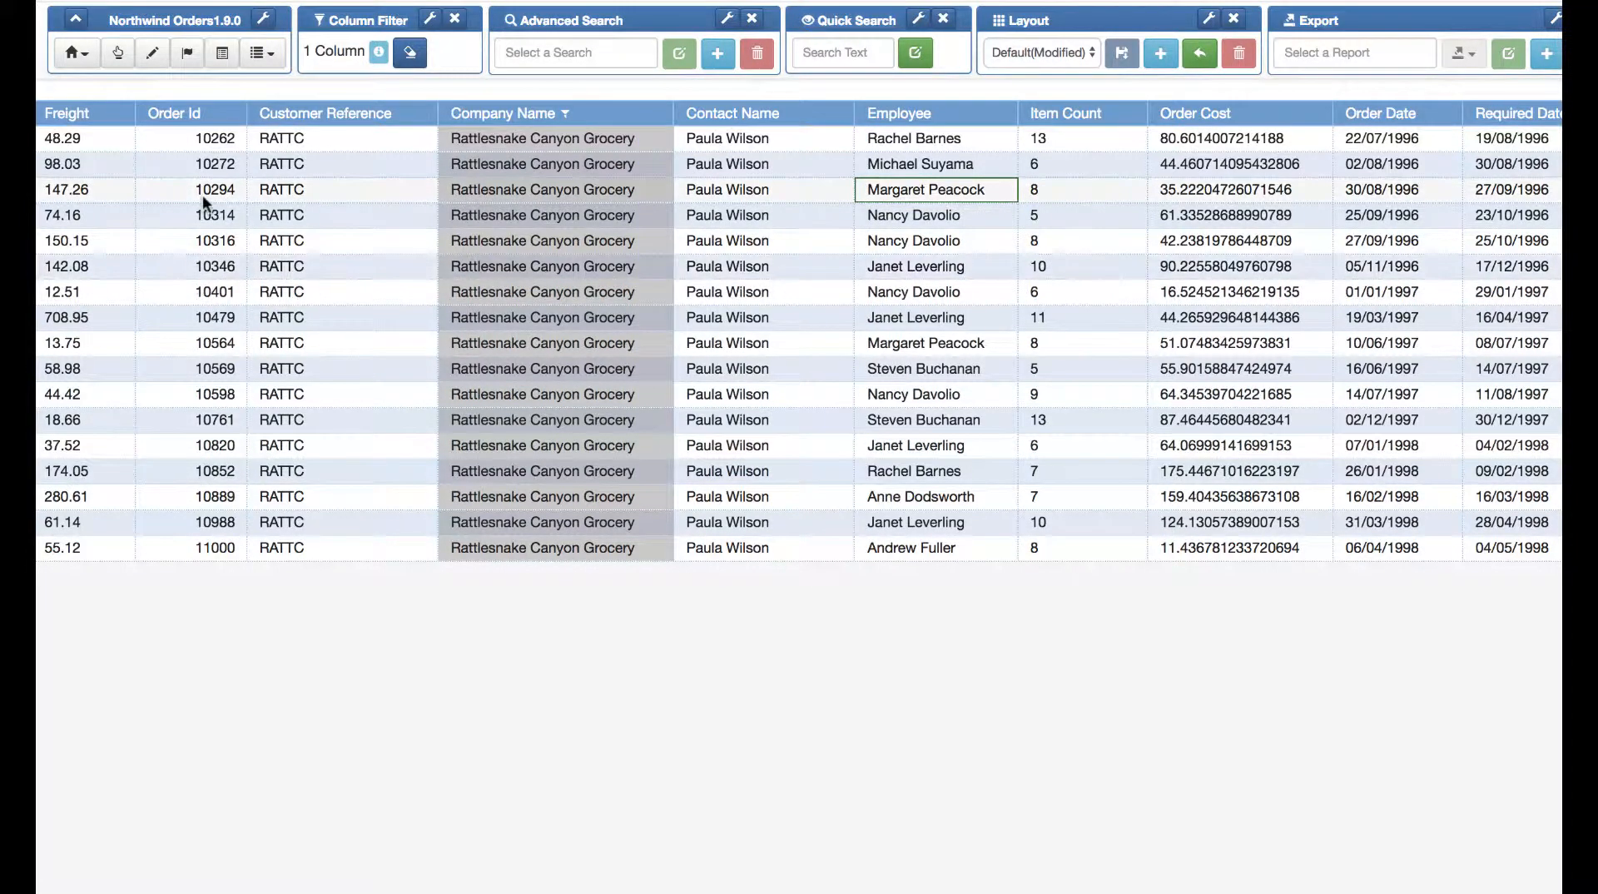
Step: Select the whole Freight column, multiply its values by 1.5 with Smart Edit, and apply the change to the grid
{"action": "left_click", "coordinate": [107, 132]}
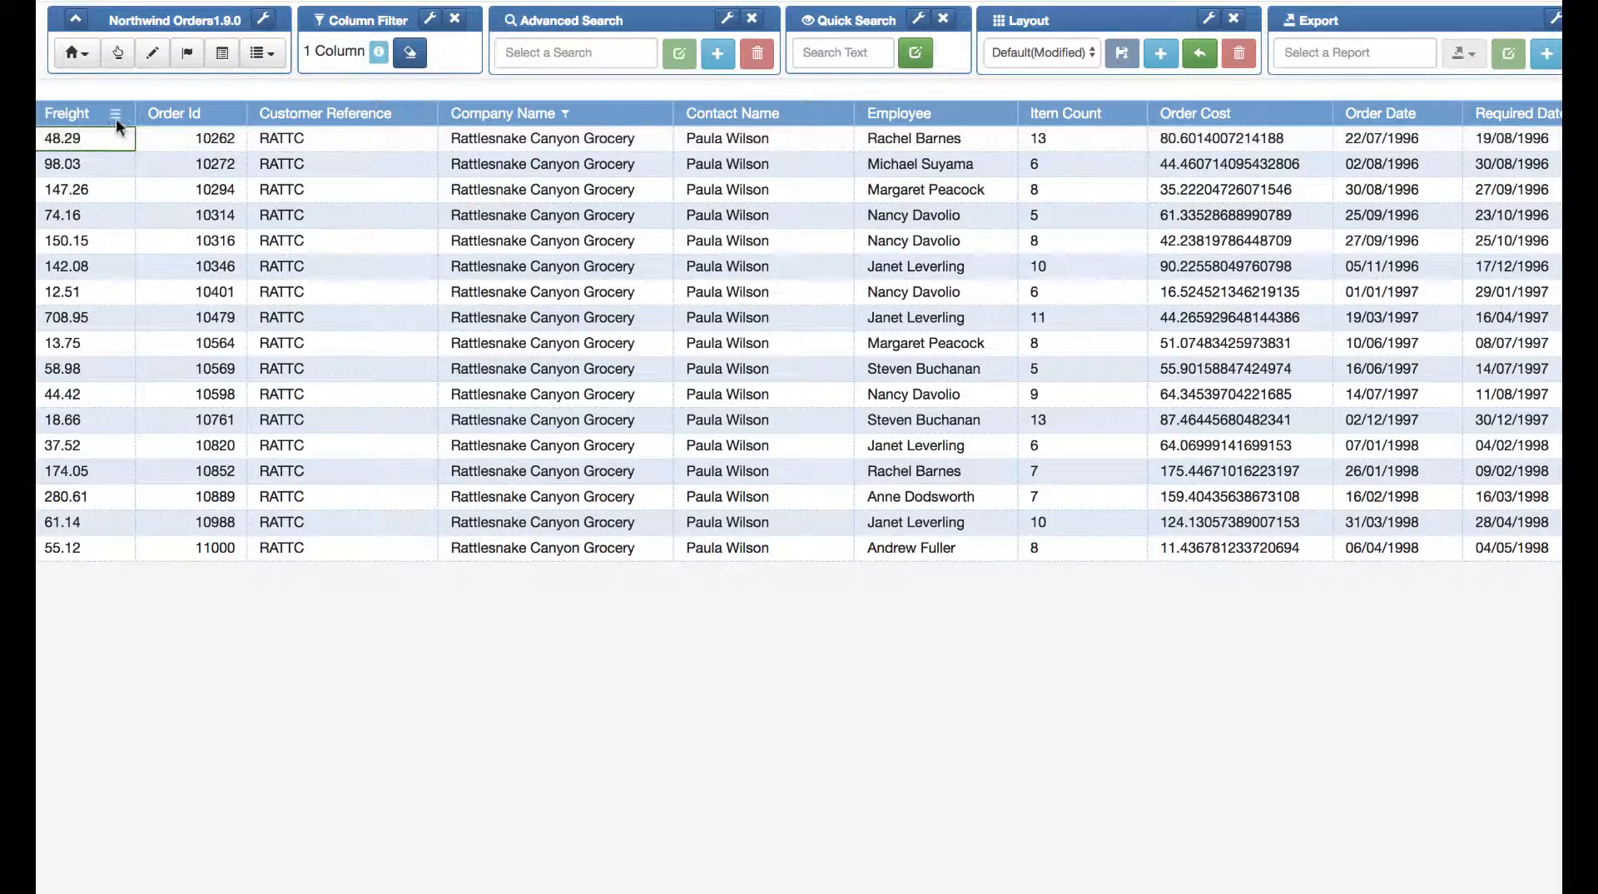
{"action": "left_click", "coordinate": [117, 116]}
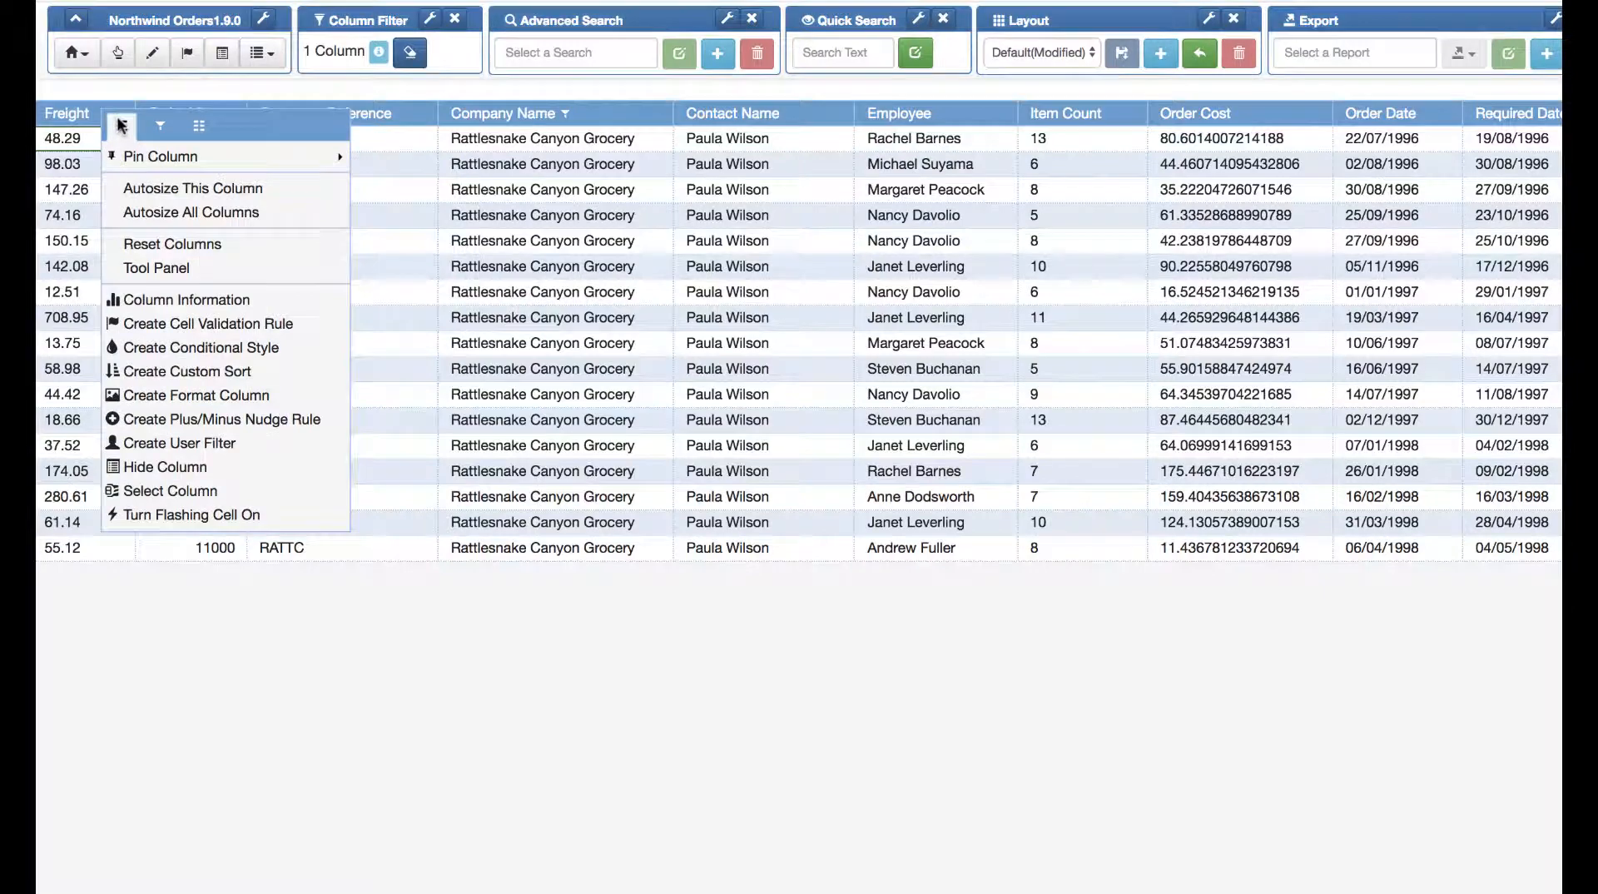
{"action": "left_click", "coordinate": [166, 492]}
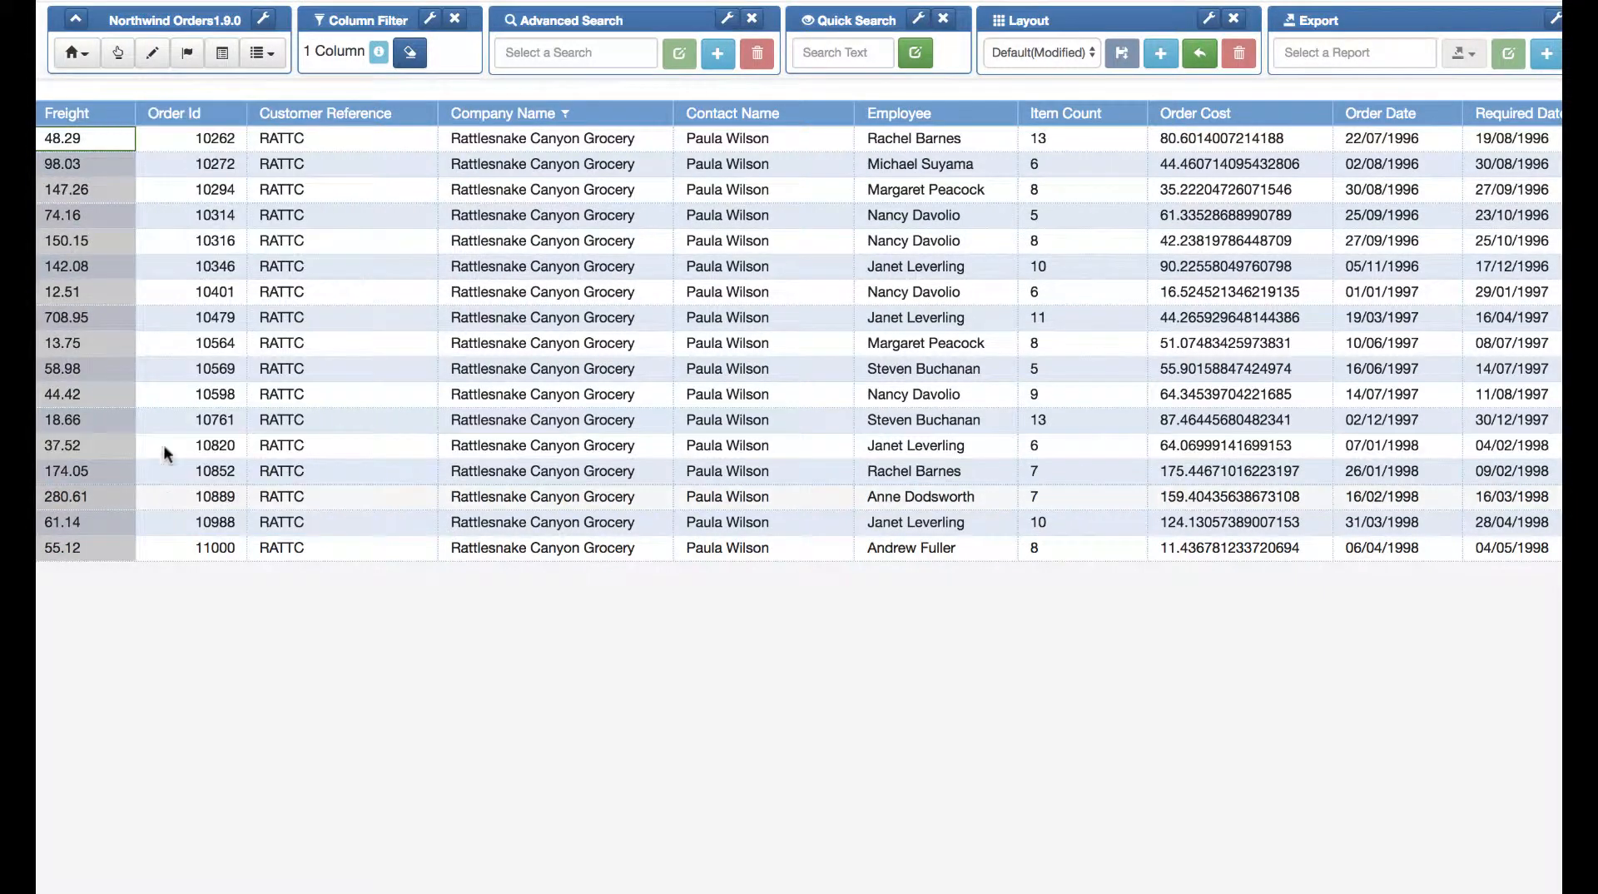
{"action": "left_click", "coordinate": [154, 54]}
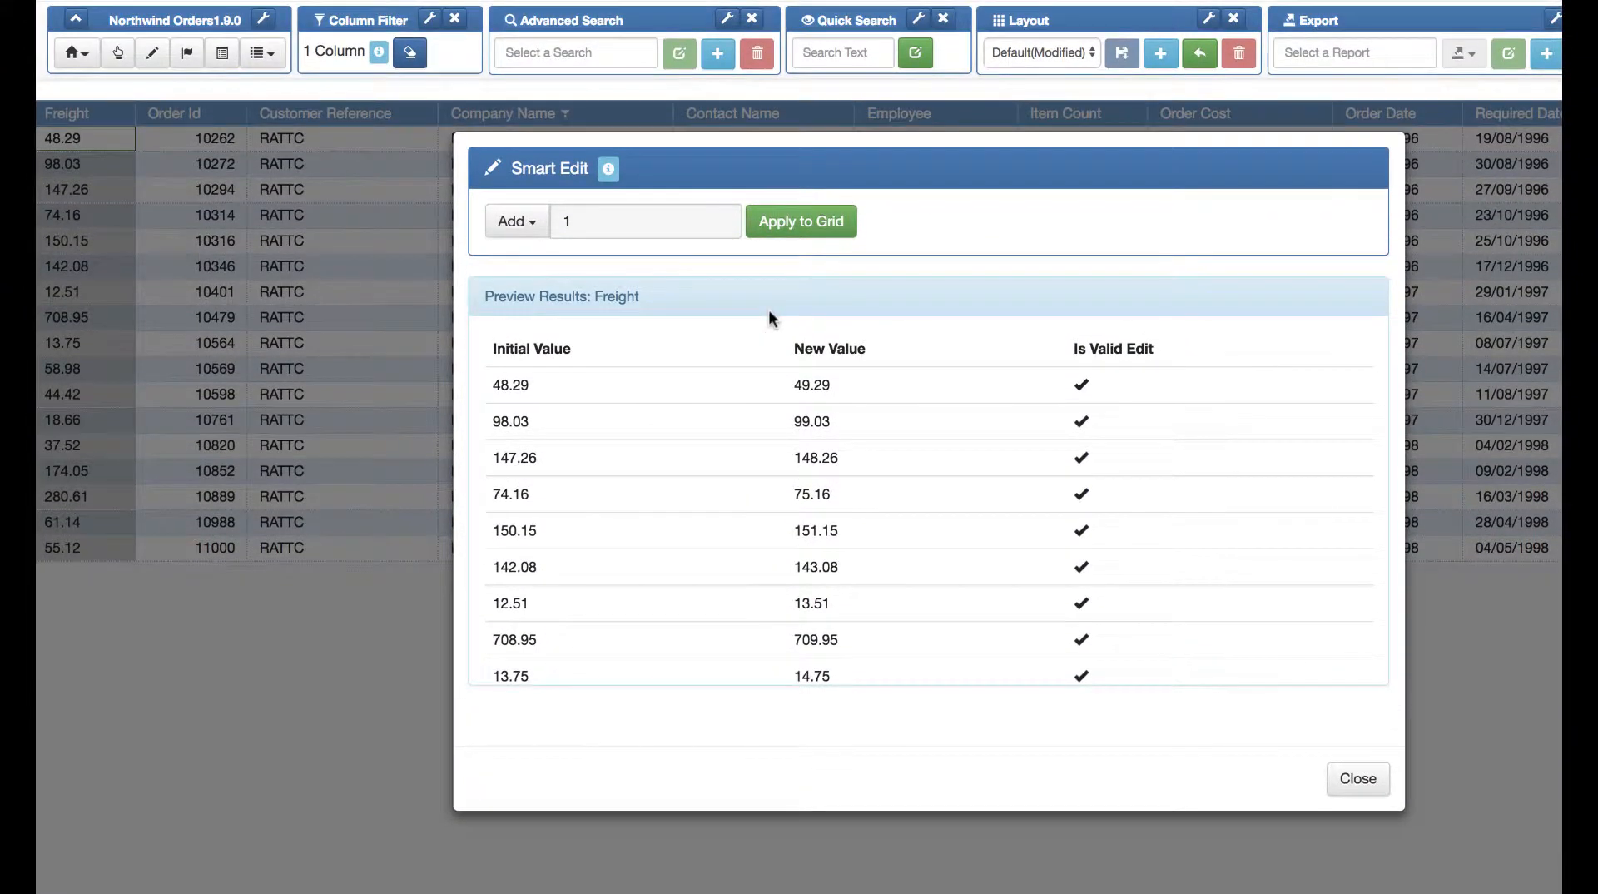
{"action": "left_click", "coordinate": [533, 232]}
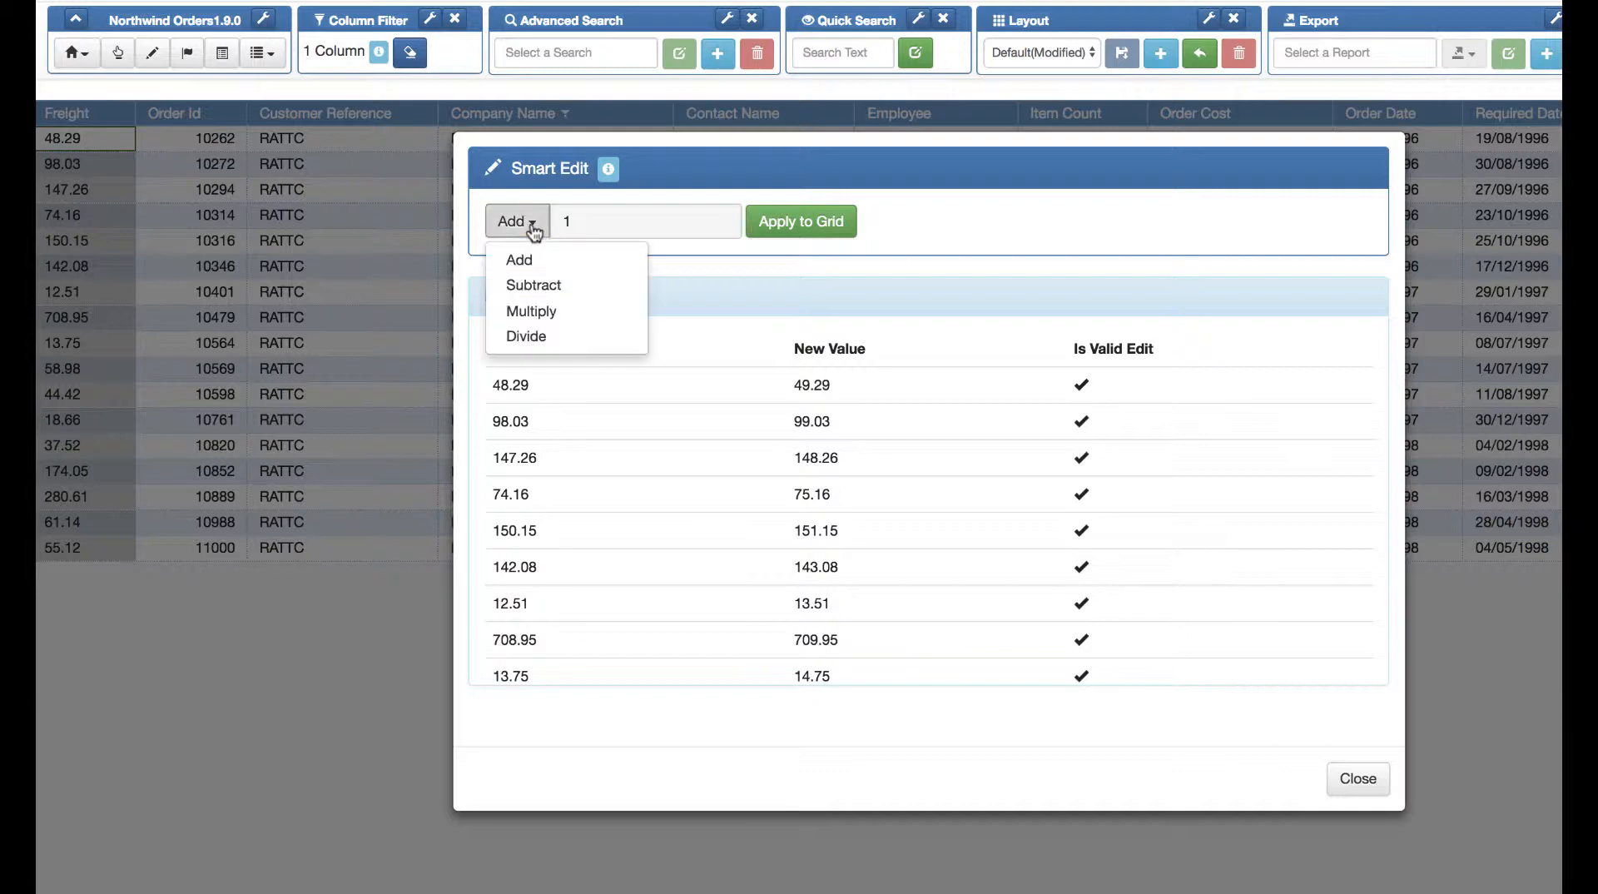
{"action": "left_click", "coordinate": [556, 312]}
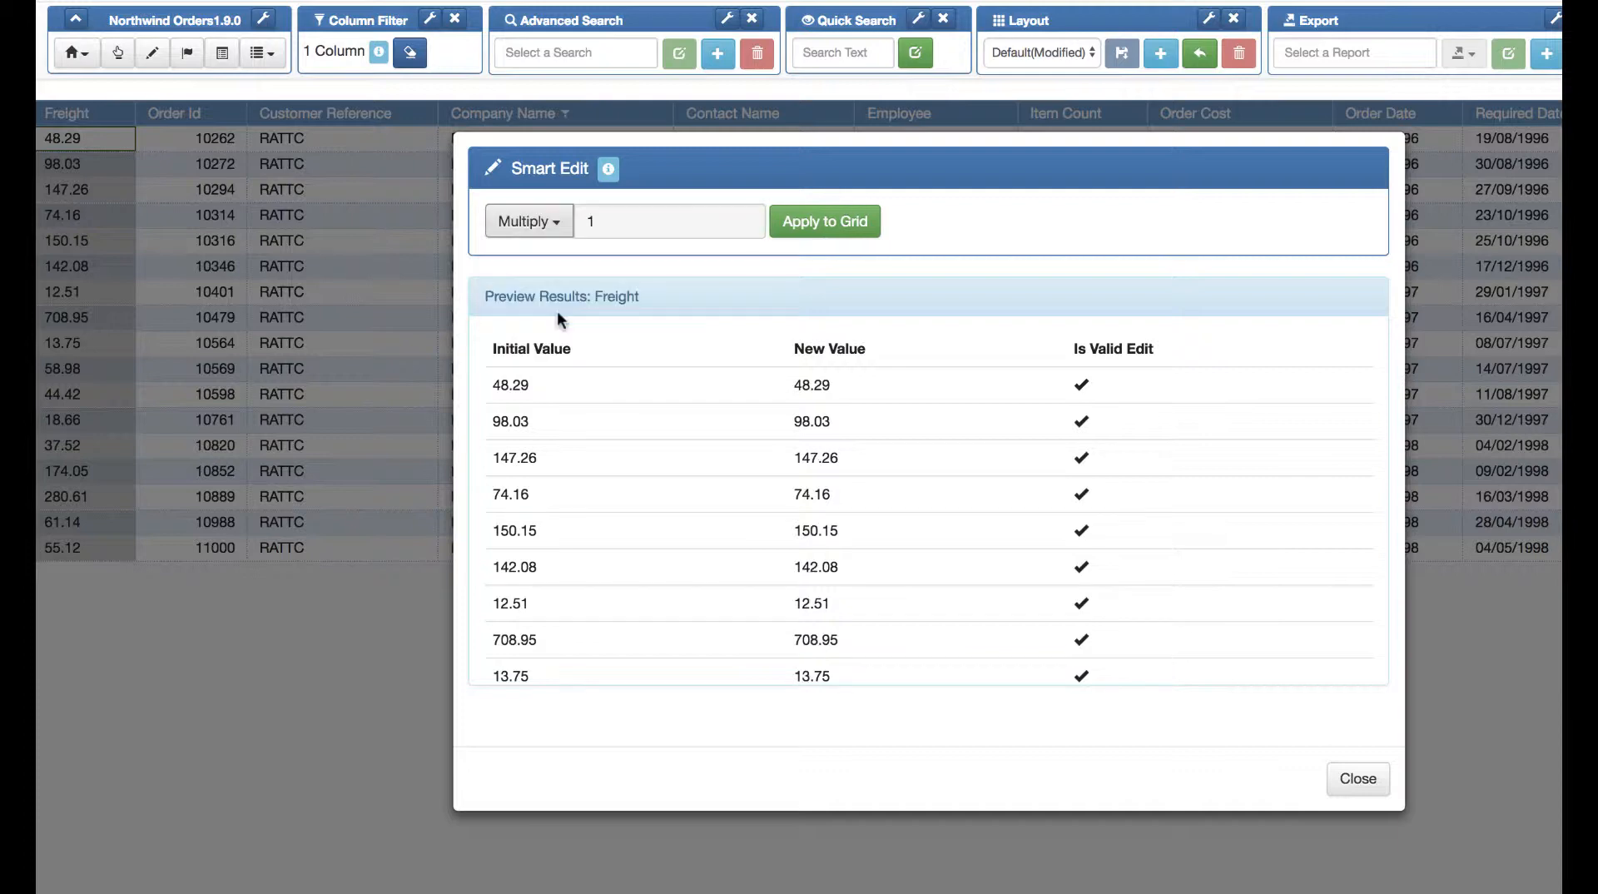
{"action": "left_click", "coordinate": [619, 228]}
{"action": "type", "text": ".2"}
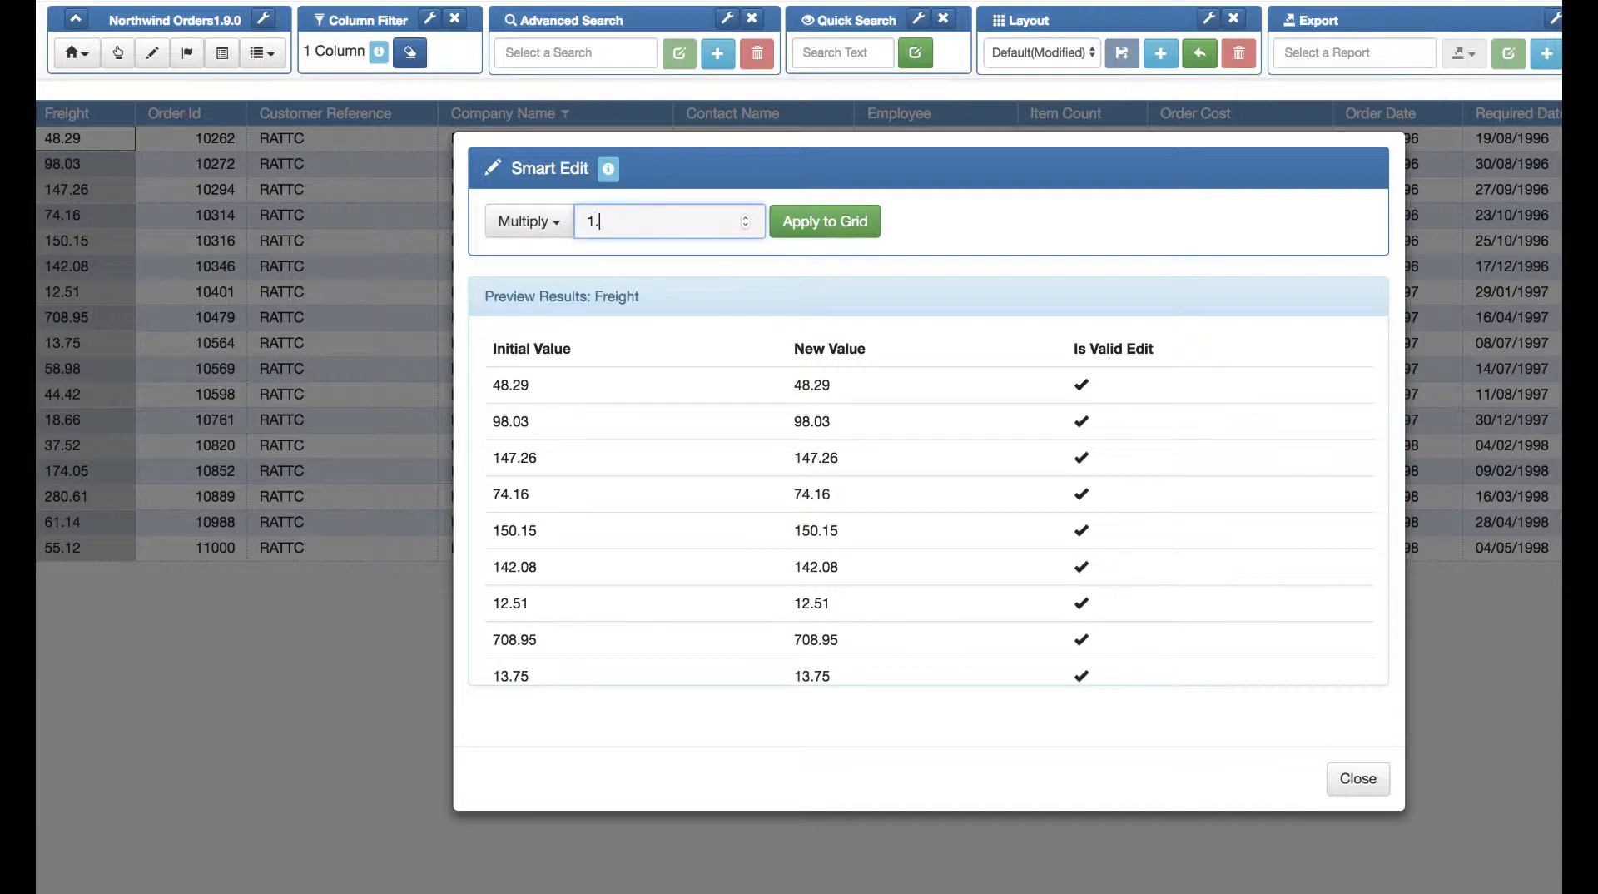
{"action": "key", "text": "BackSpace"}
{"action": "type", "text": "5"}
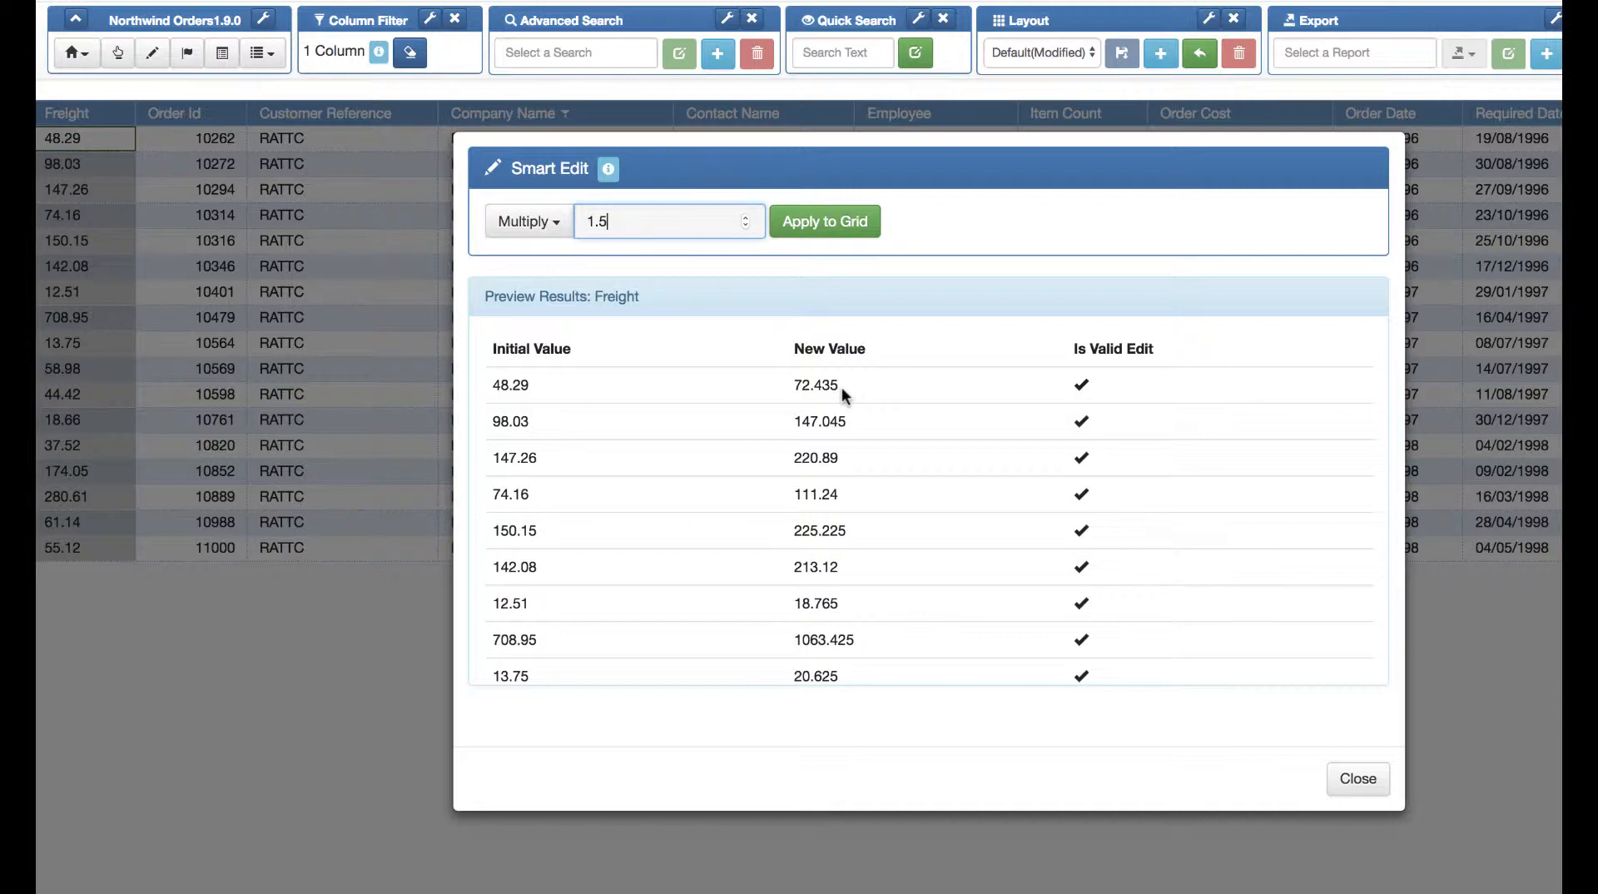
{"action": "left_click", "coordinate": [829, 223]}
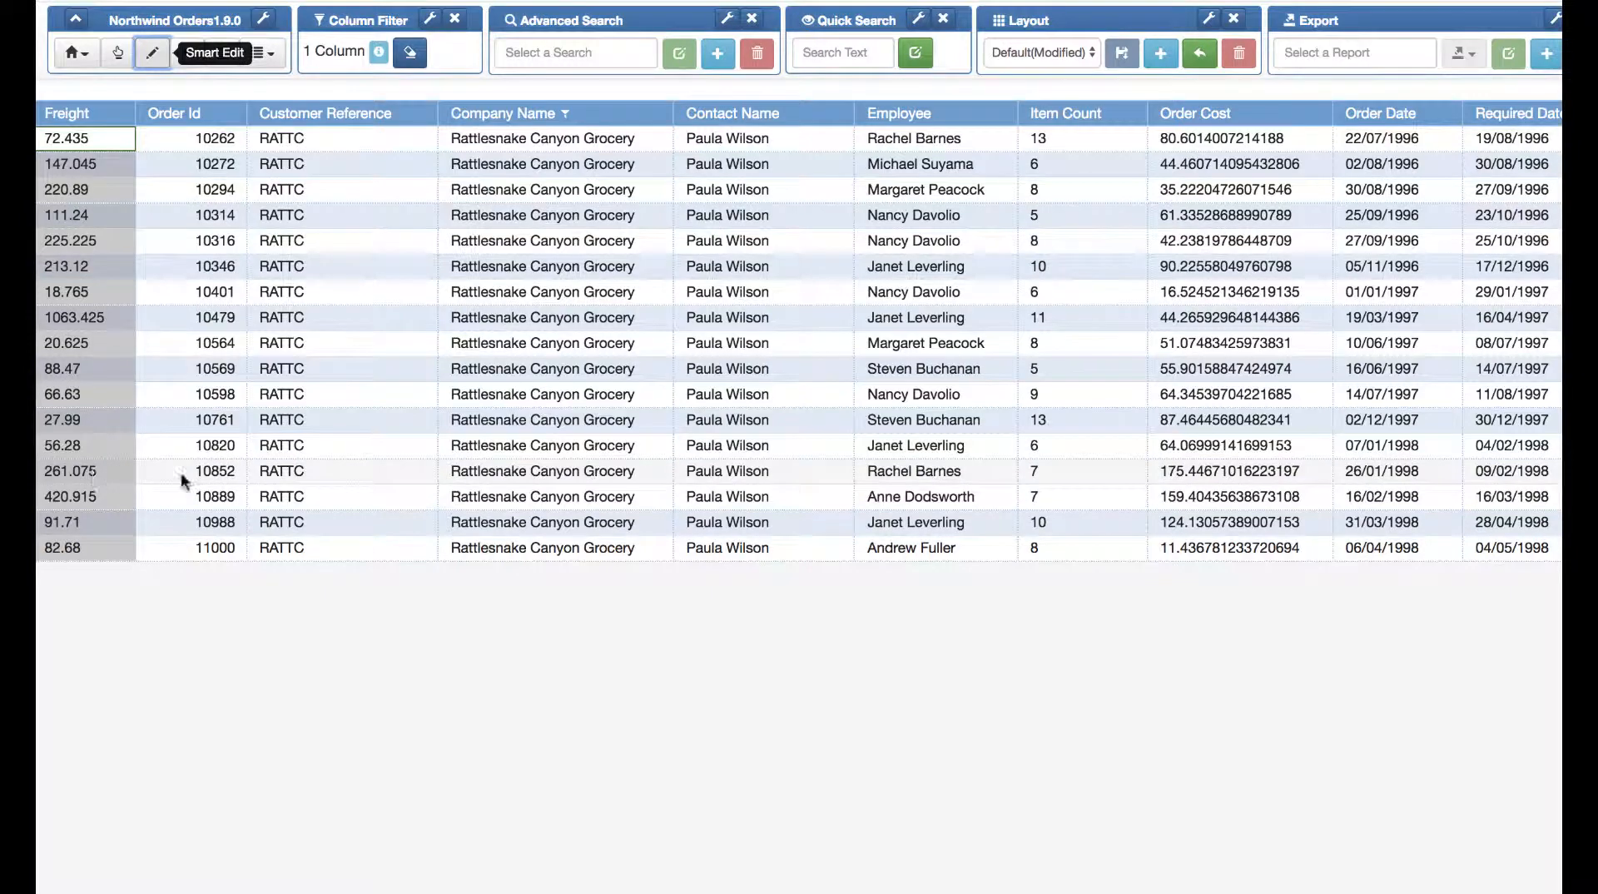
Step: Deselect the Freight cells and clear the company filter from the orders grid
{"action": "left_click", "coordinate": [323, 476]}
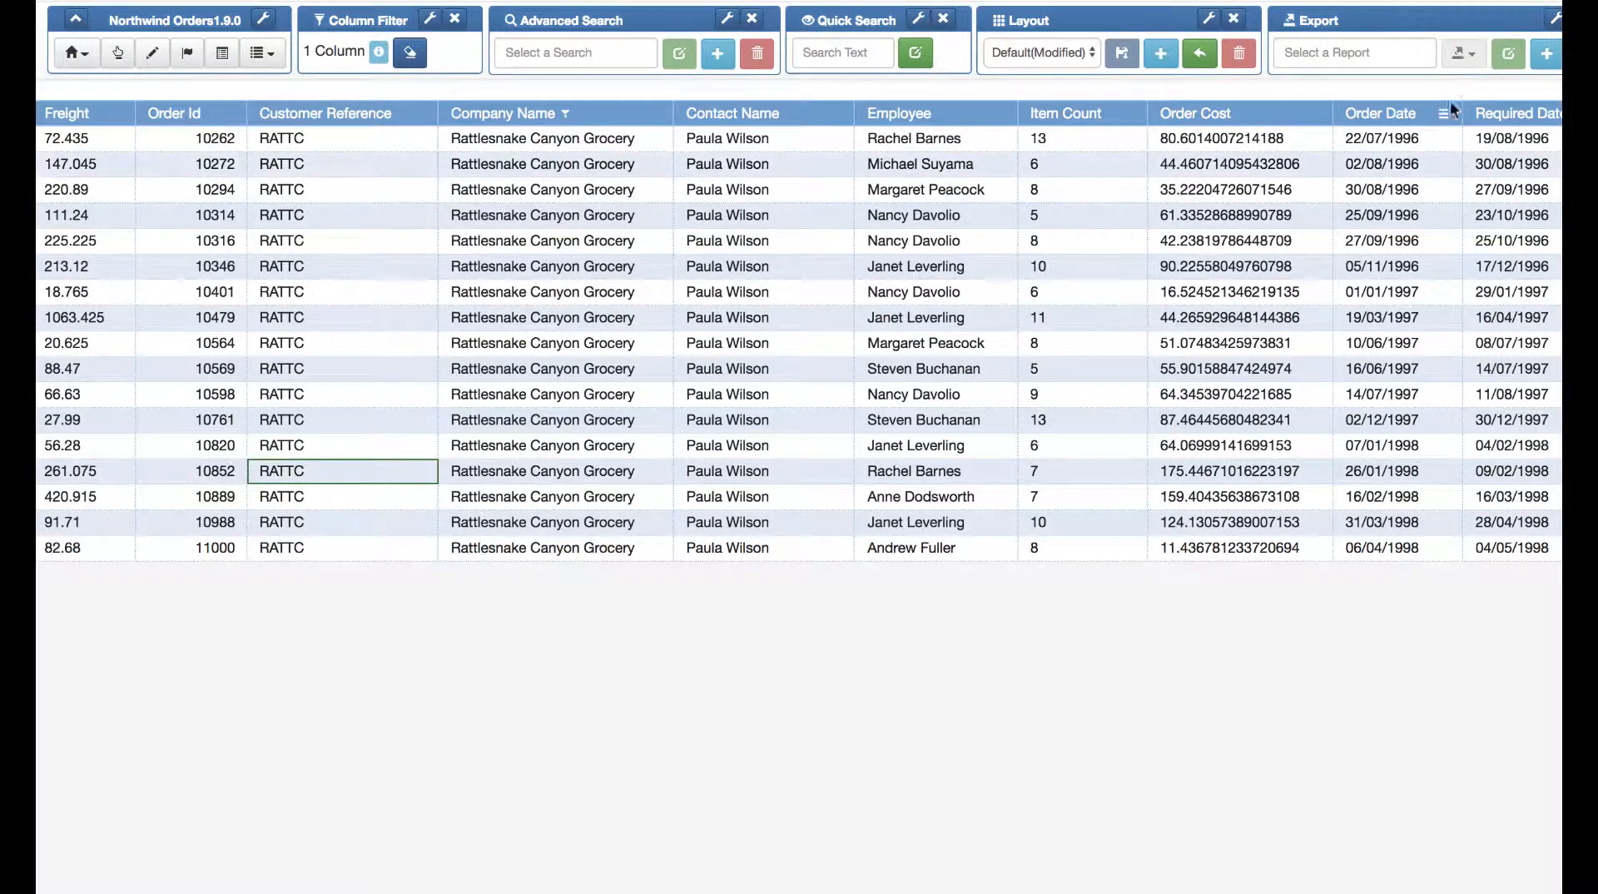
{"action": "left_click", "coordinate": [410, 55]}
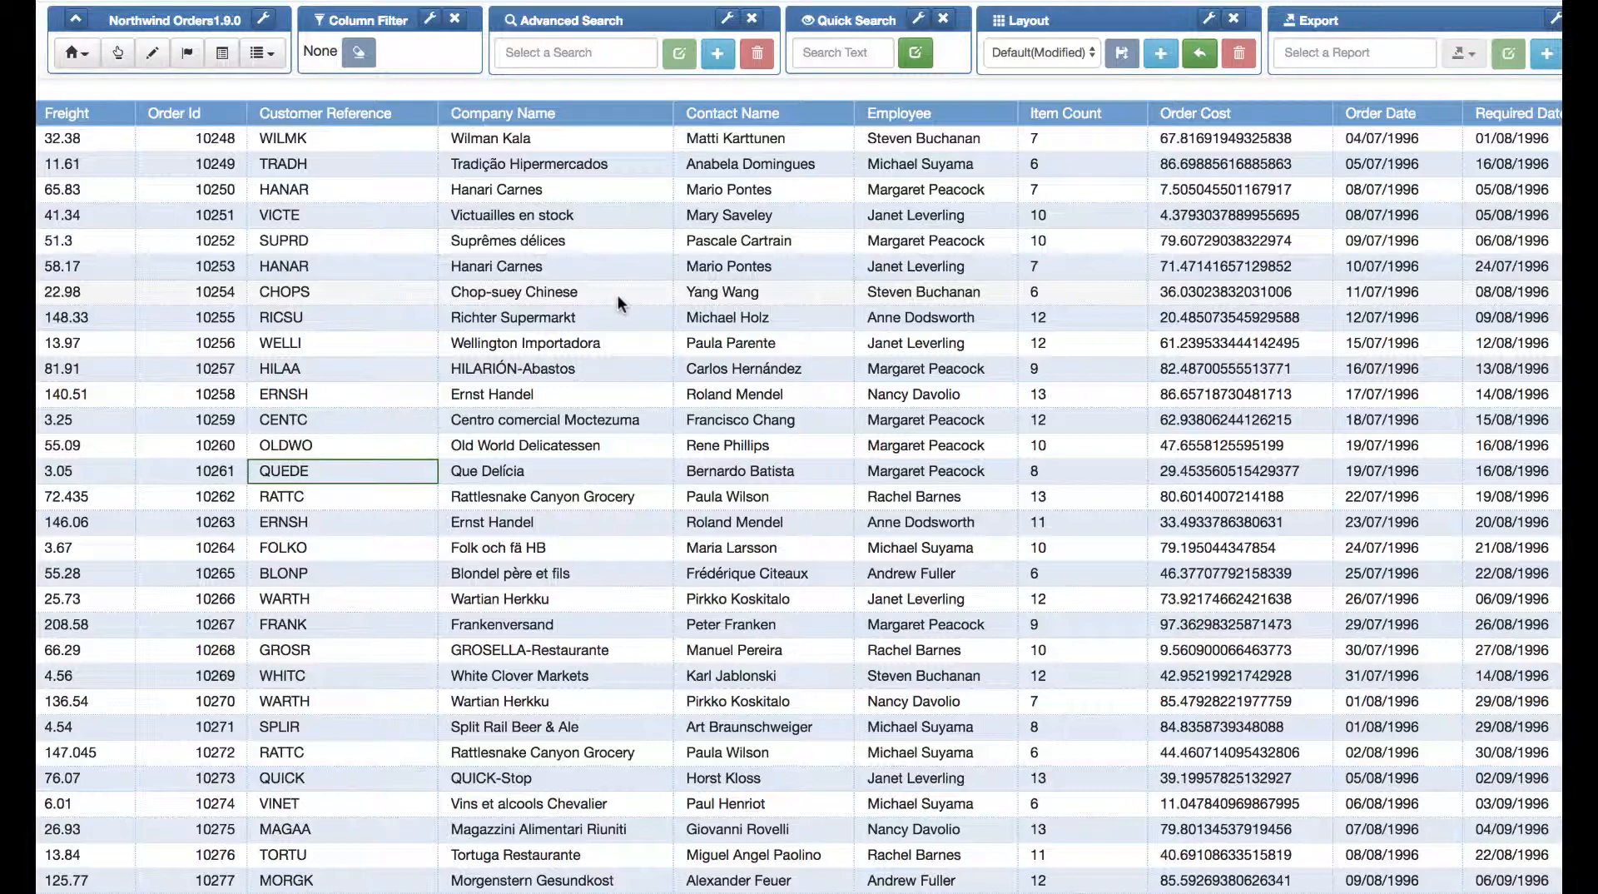
Step: Start a new Cell Validation rule for the Freight column that prevents the cell edit when validation fails
{"action": "left_click", "coordinate": [189, 58]}
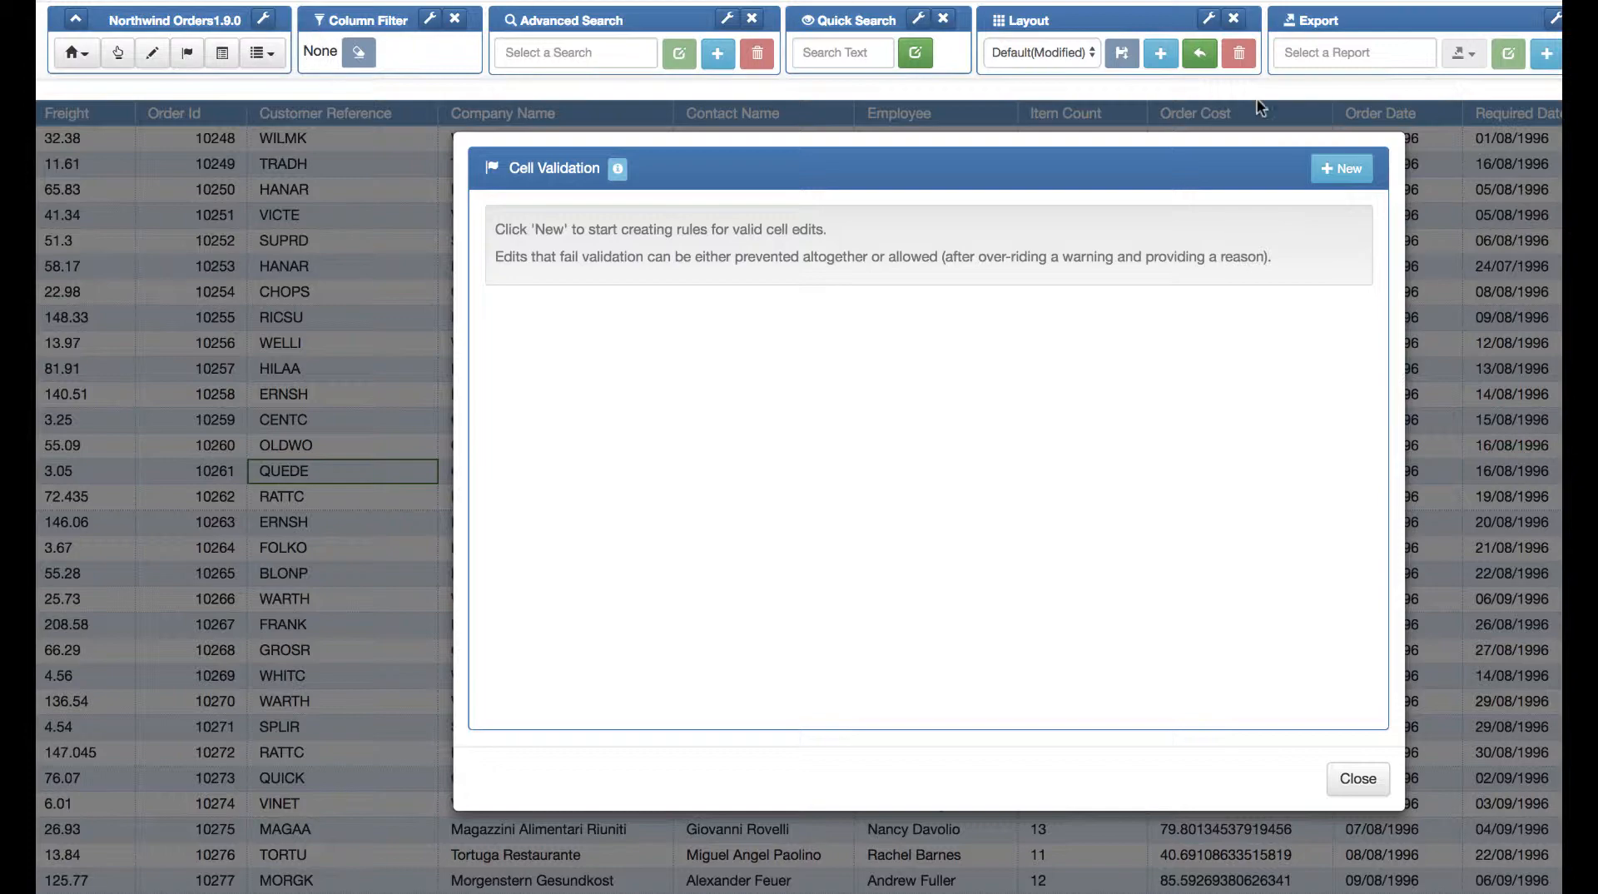
{"action": "left_click", "coordinate": [1339, 167]}
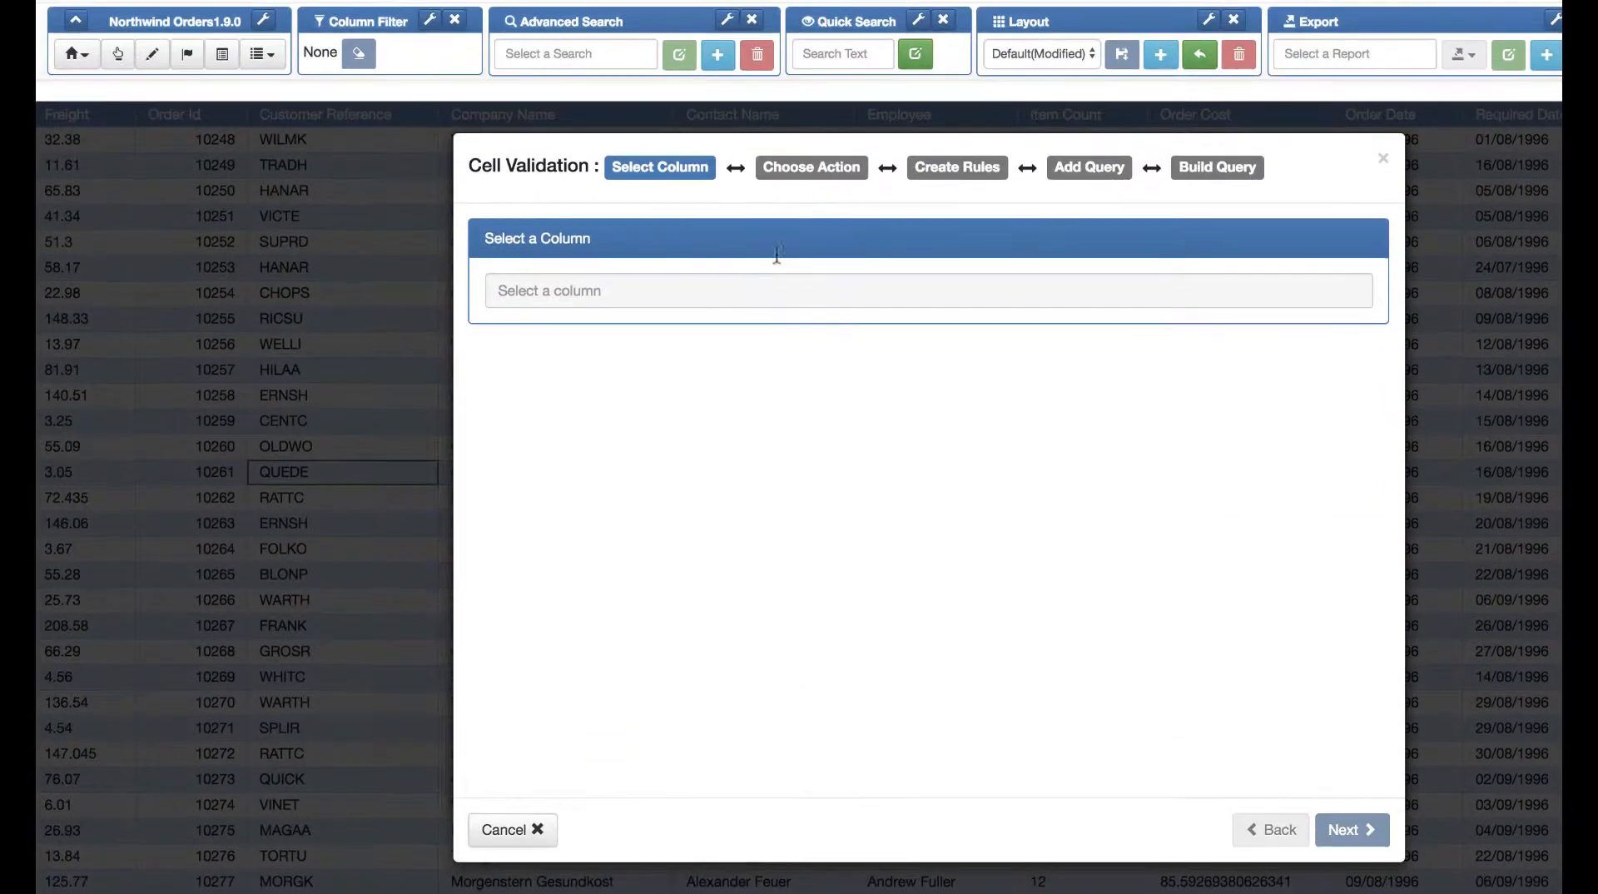
{"action": "left_click", "coordinate": [752, 289]}
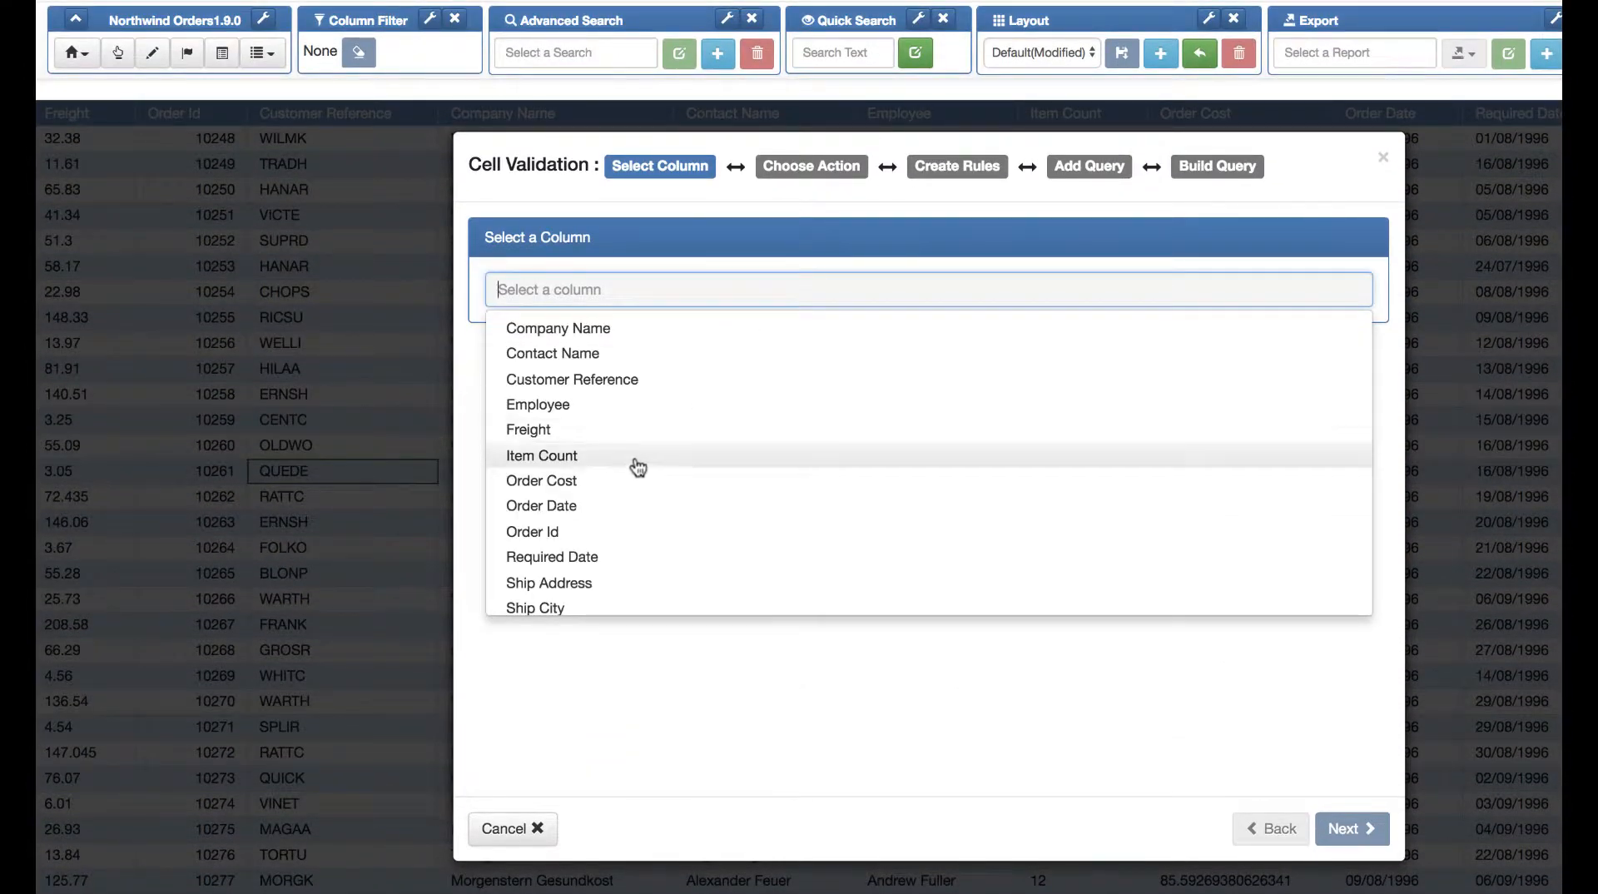
{"action": "left_click", "coordinate": [605, 433]}
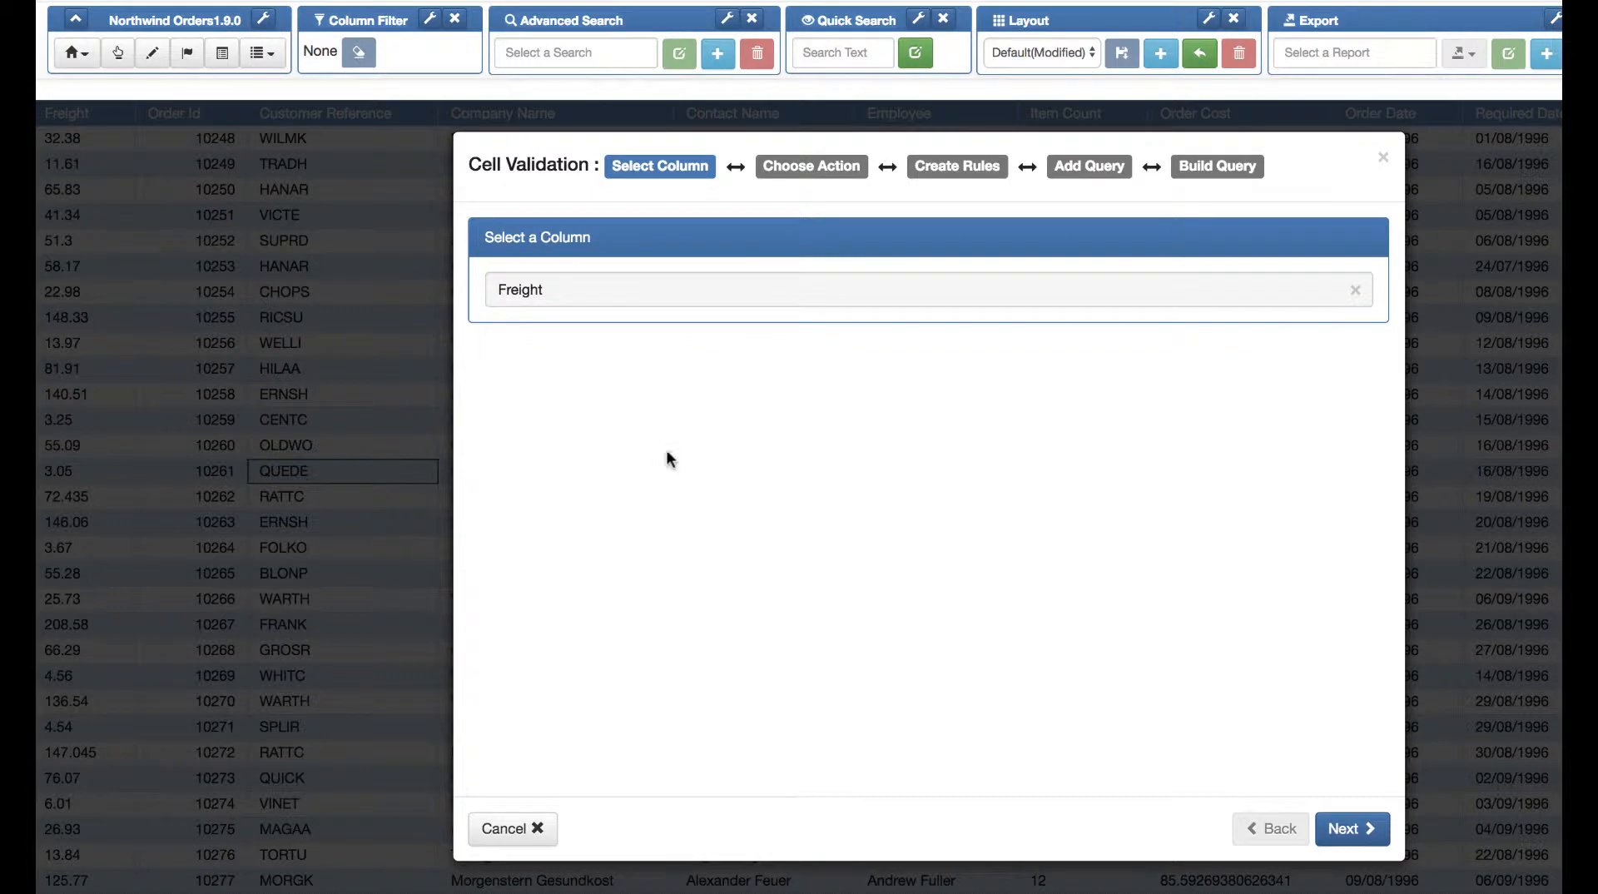
{"action": "left_click", "coordinate": [1338, 829]}
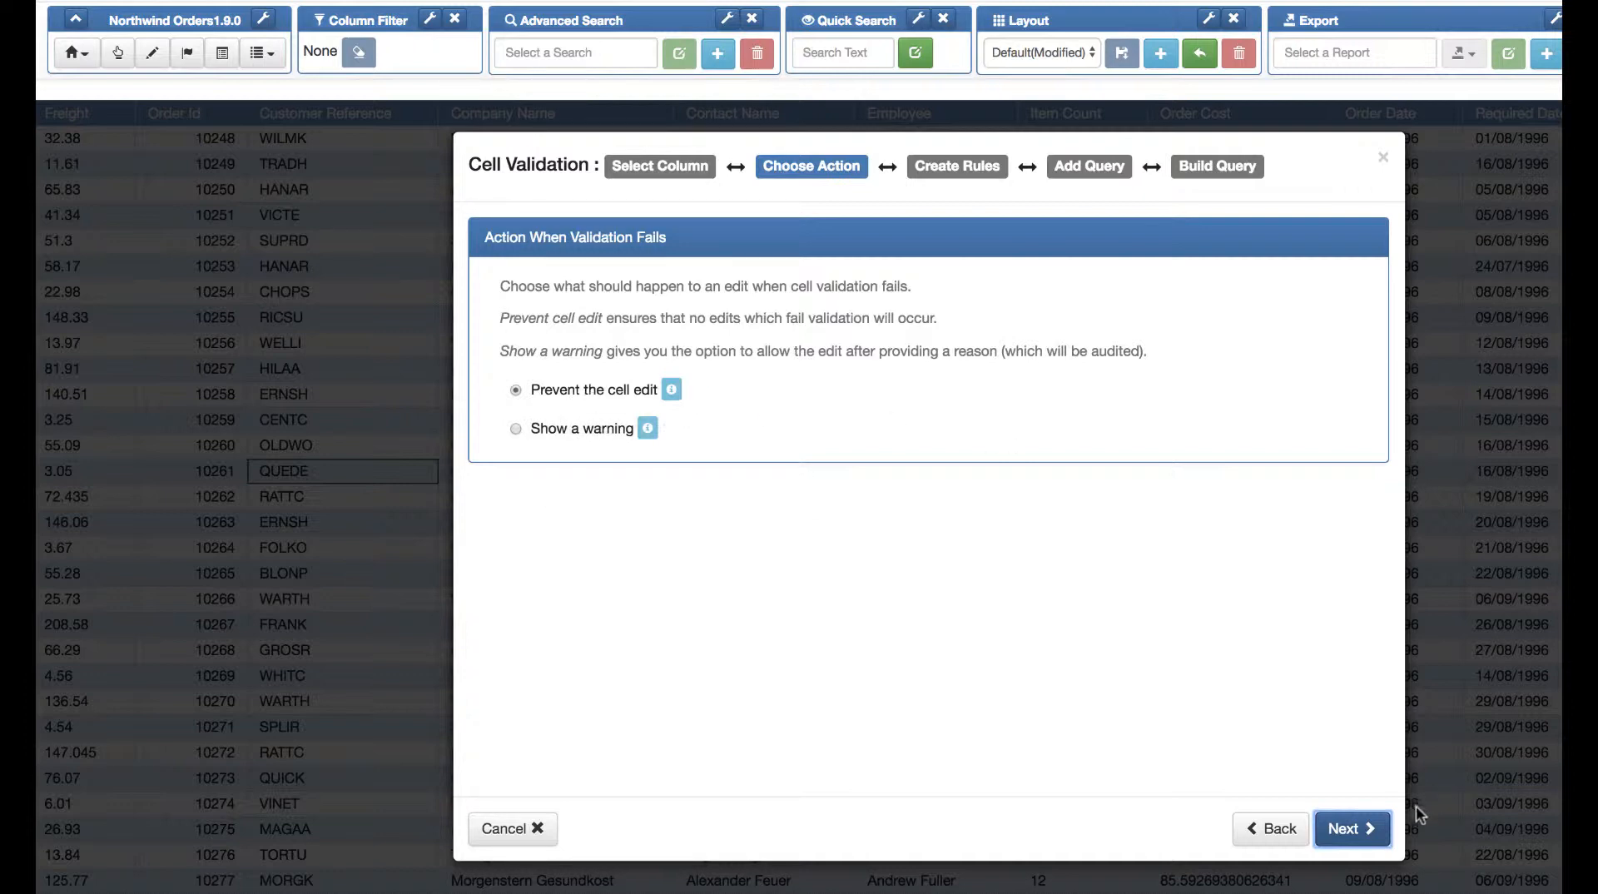
{"action": "left_click", "coordinate": [1374, 832]}
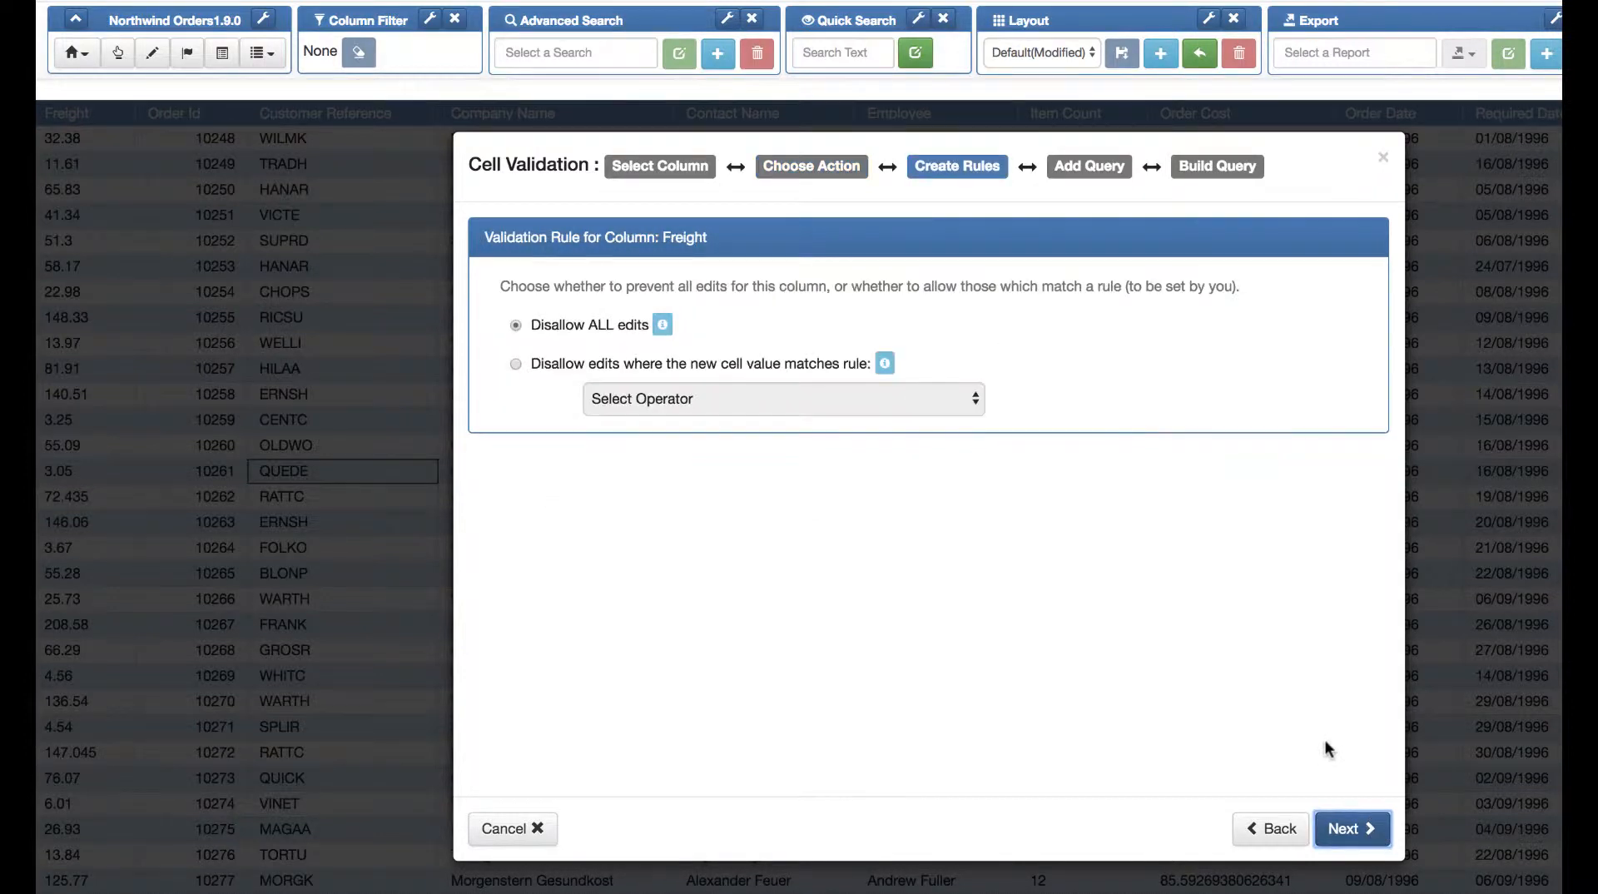
Step: Disallow edits where the new Freight value is Greater Than 200, and finish the rule without a validation query
{"action": "left_click", "coordinate": [572, 367]}
{"action": "left_click", "coordinate": [653, 398]}
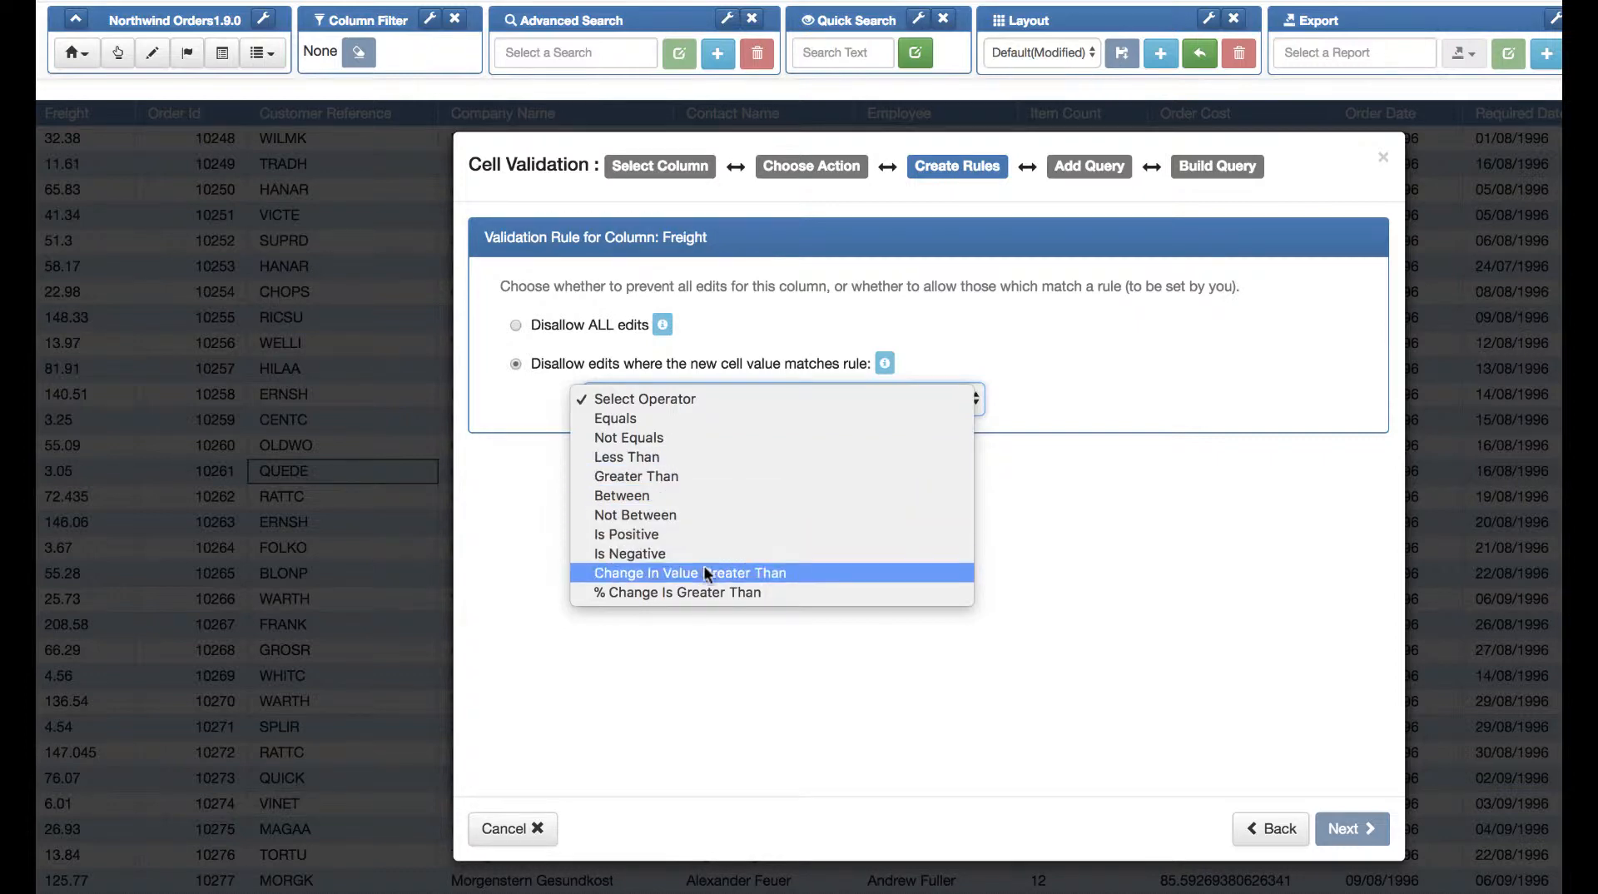
{"action": "left_click", "coordinate": [688, 477]}
{"action": "left_click", "coordinate": [1061, 400]}
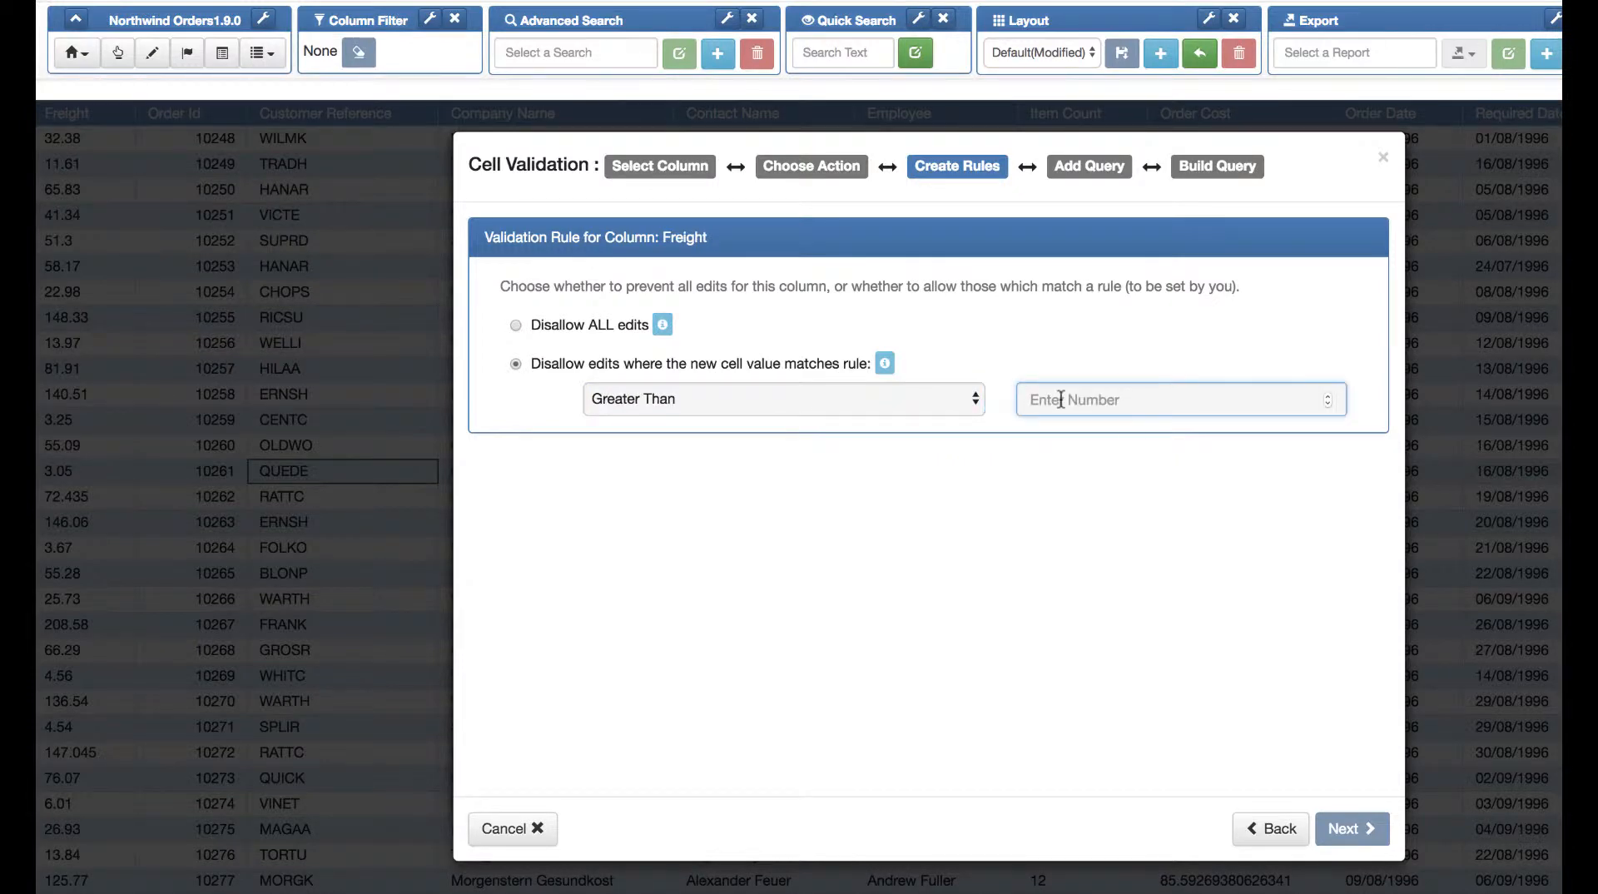
{"action": "type", "text": "200"}
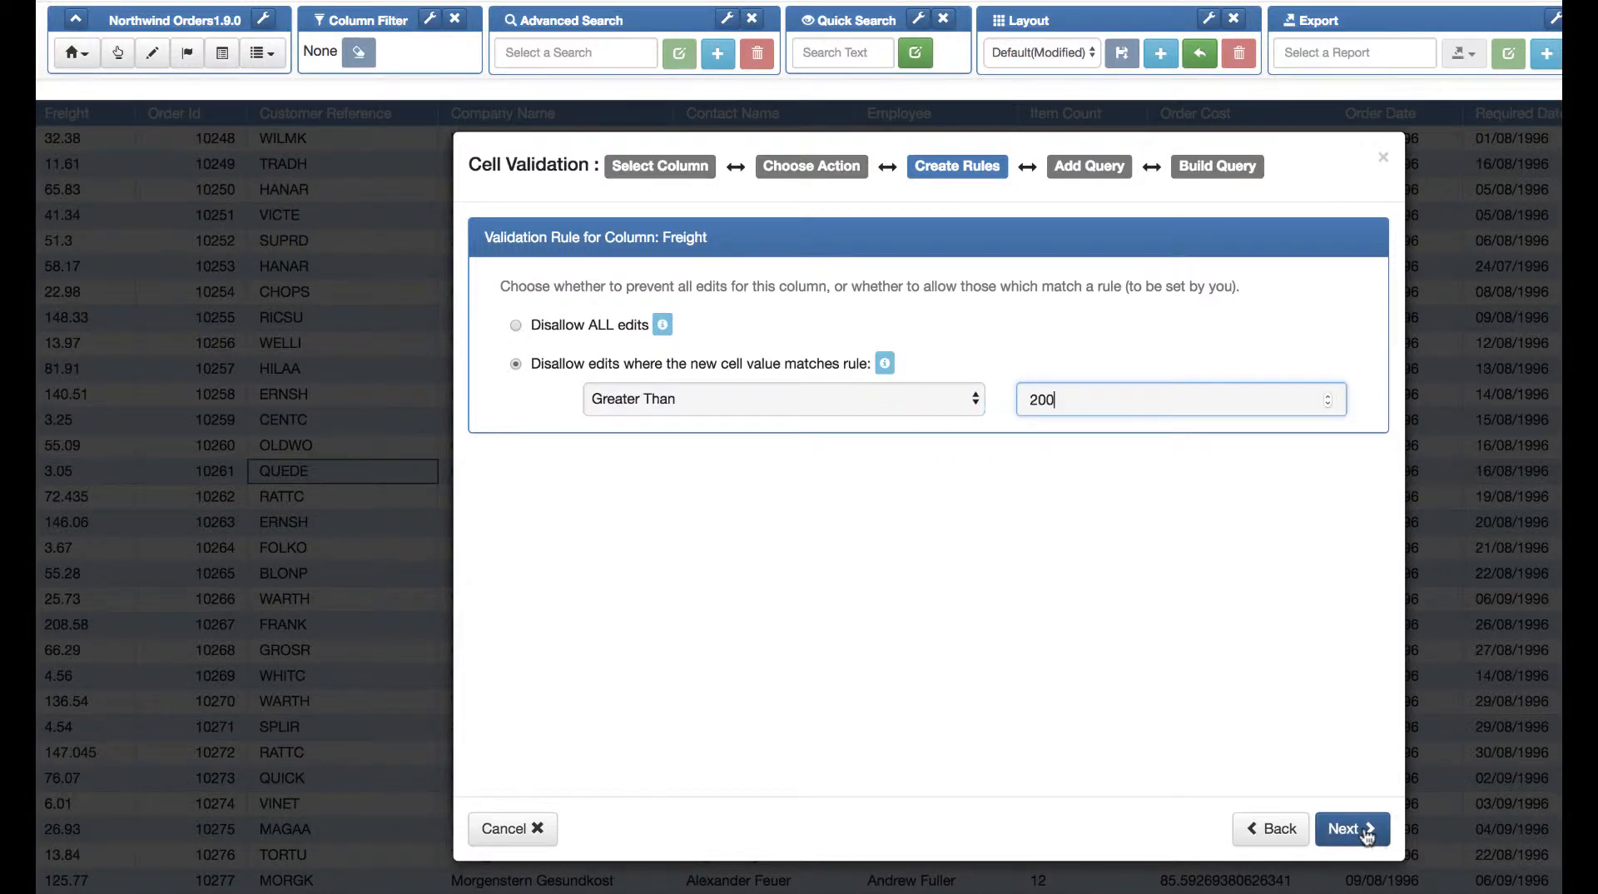
{"action": "left_click", "coordinate": [1367, 832]}
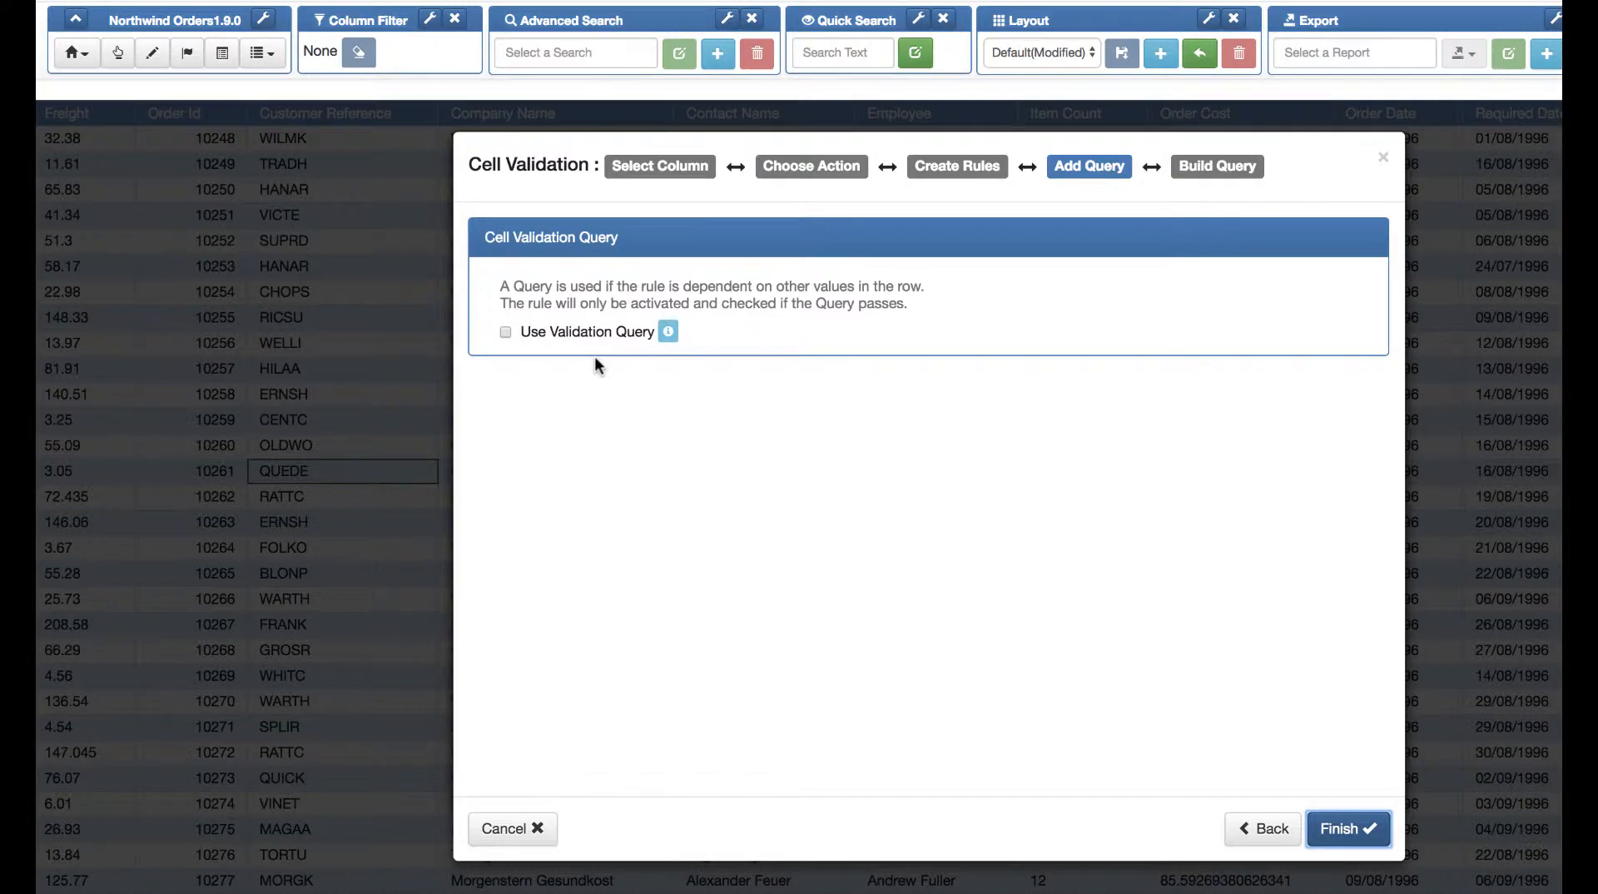
{"action": "left_click", "coordinate": [1350, 829]}
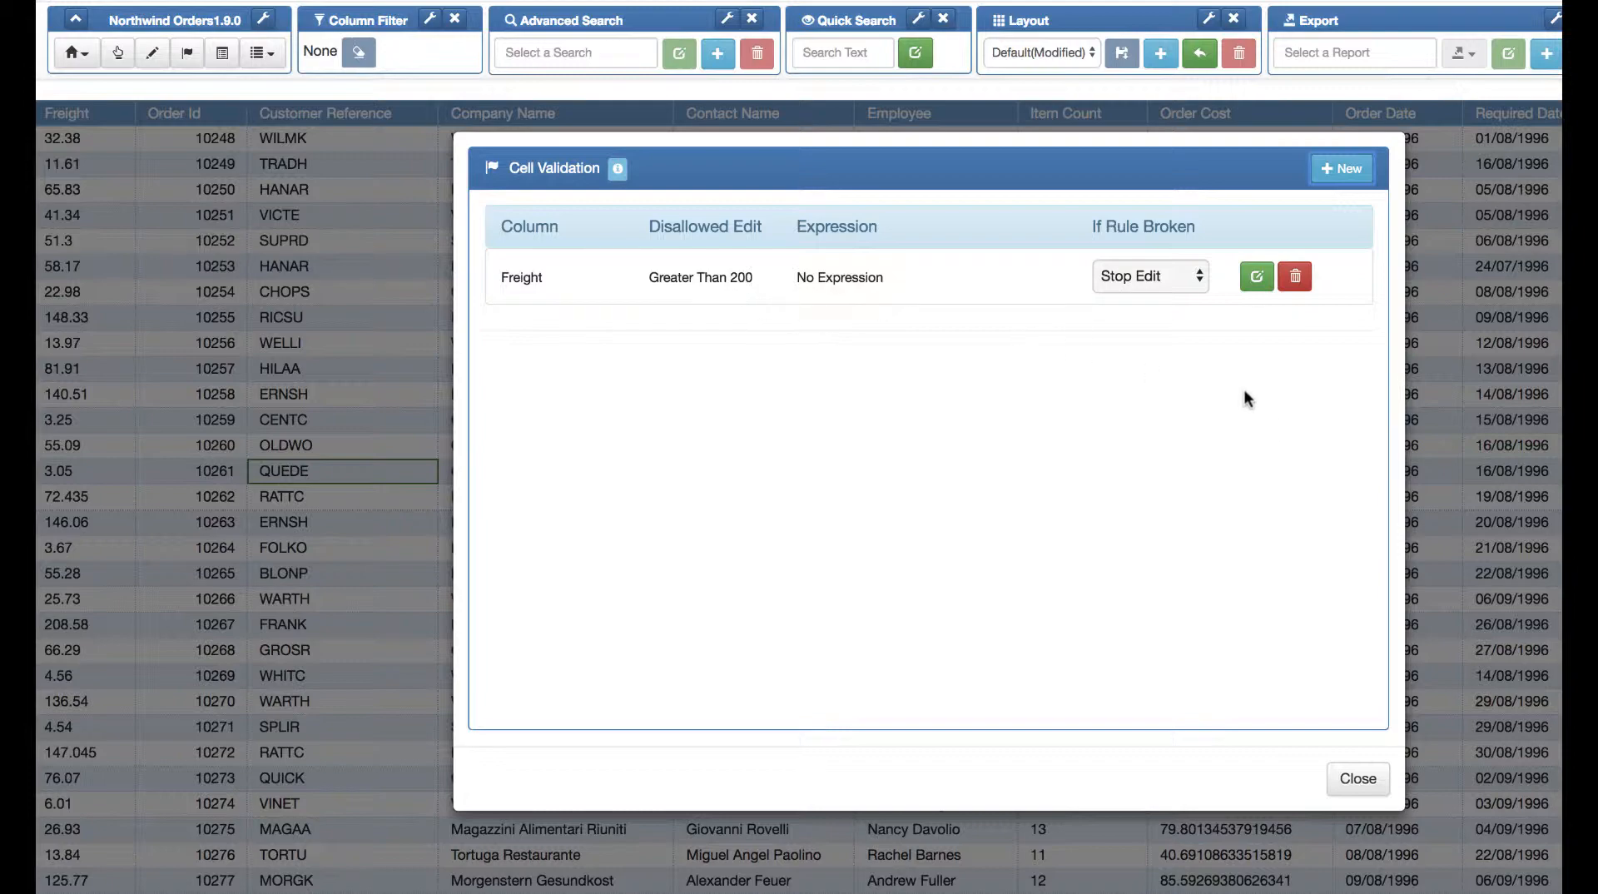
{"action": "left_click", "coordinate": [1357, 778]}
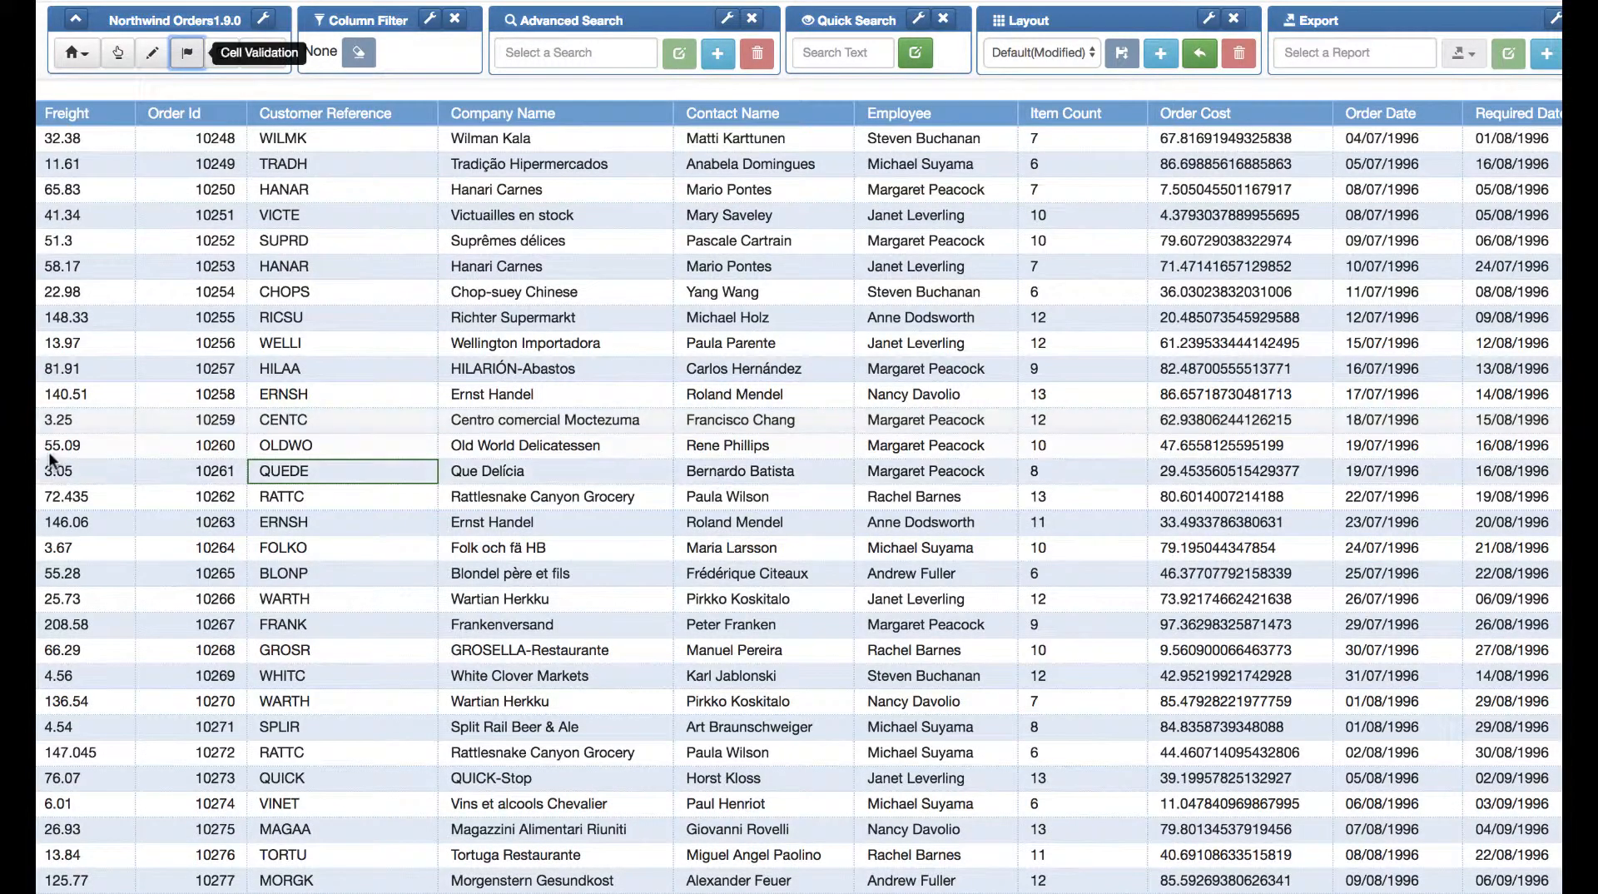
Step: Set the Freight value of the Old World Delicatessen order to 100
{"action": "double_click", "coordinate": [70, 443]}
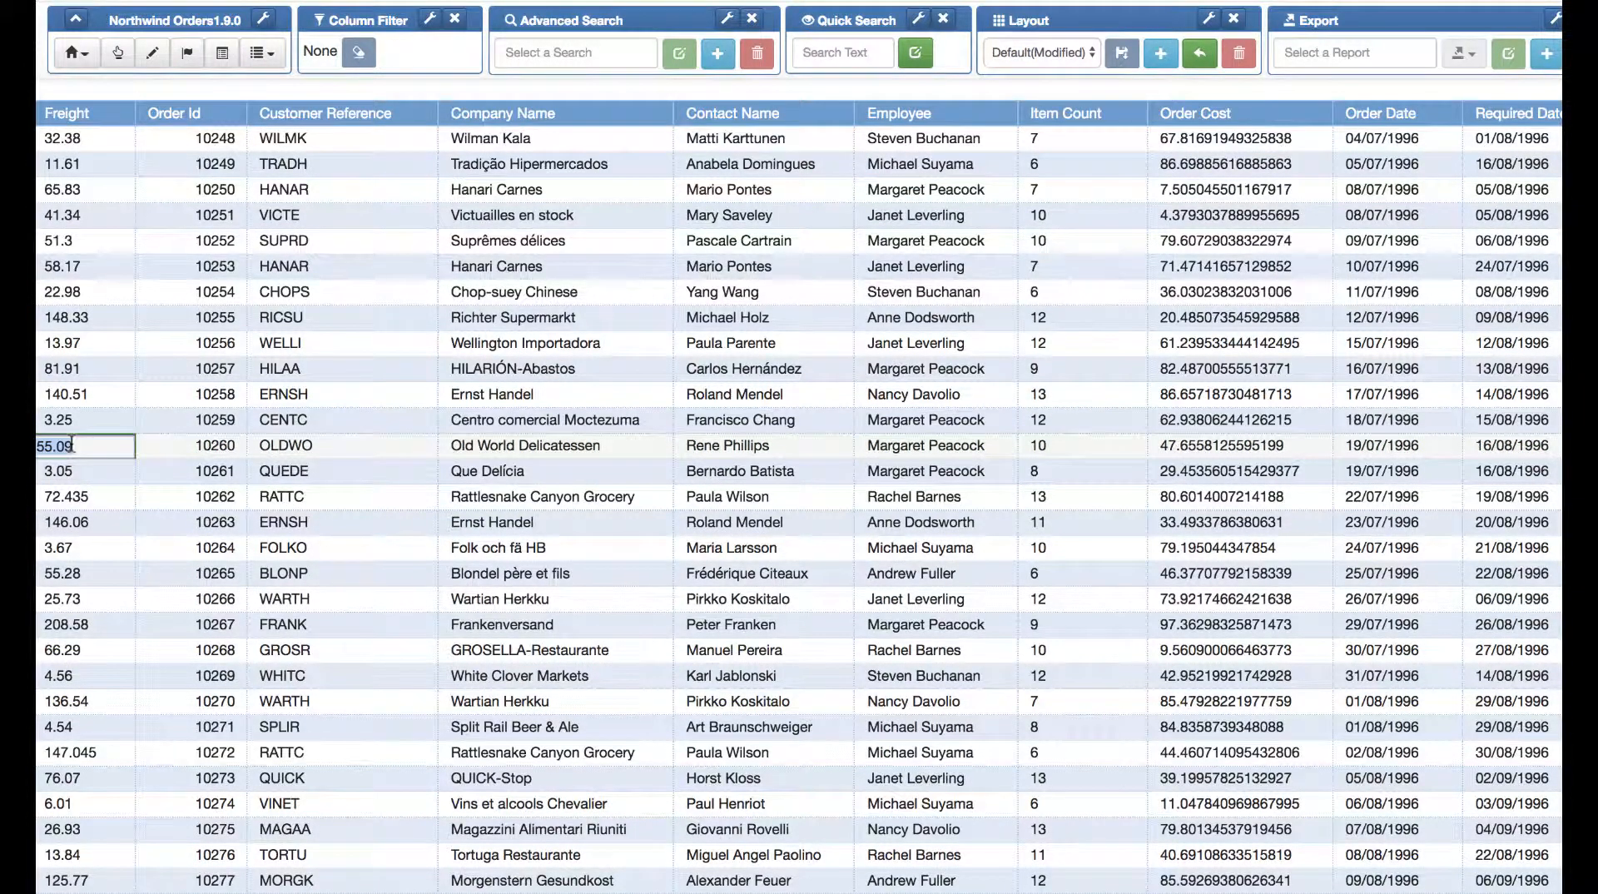
{"action": "type", "text": "100"}
{"action": "key", "text": "Return"}
Step: Try to set the Freight value of the Centro comercial Moctezuma order above 200
{"action": "double_click", "coordinate": [65, 419]}
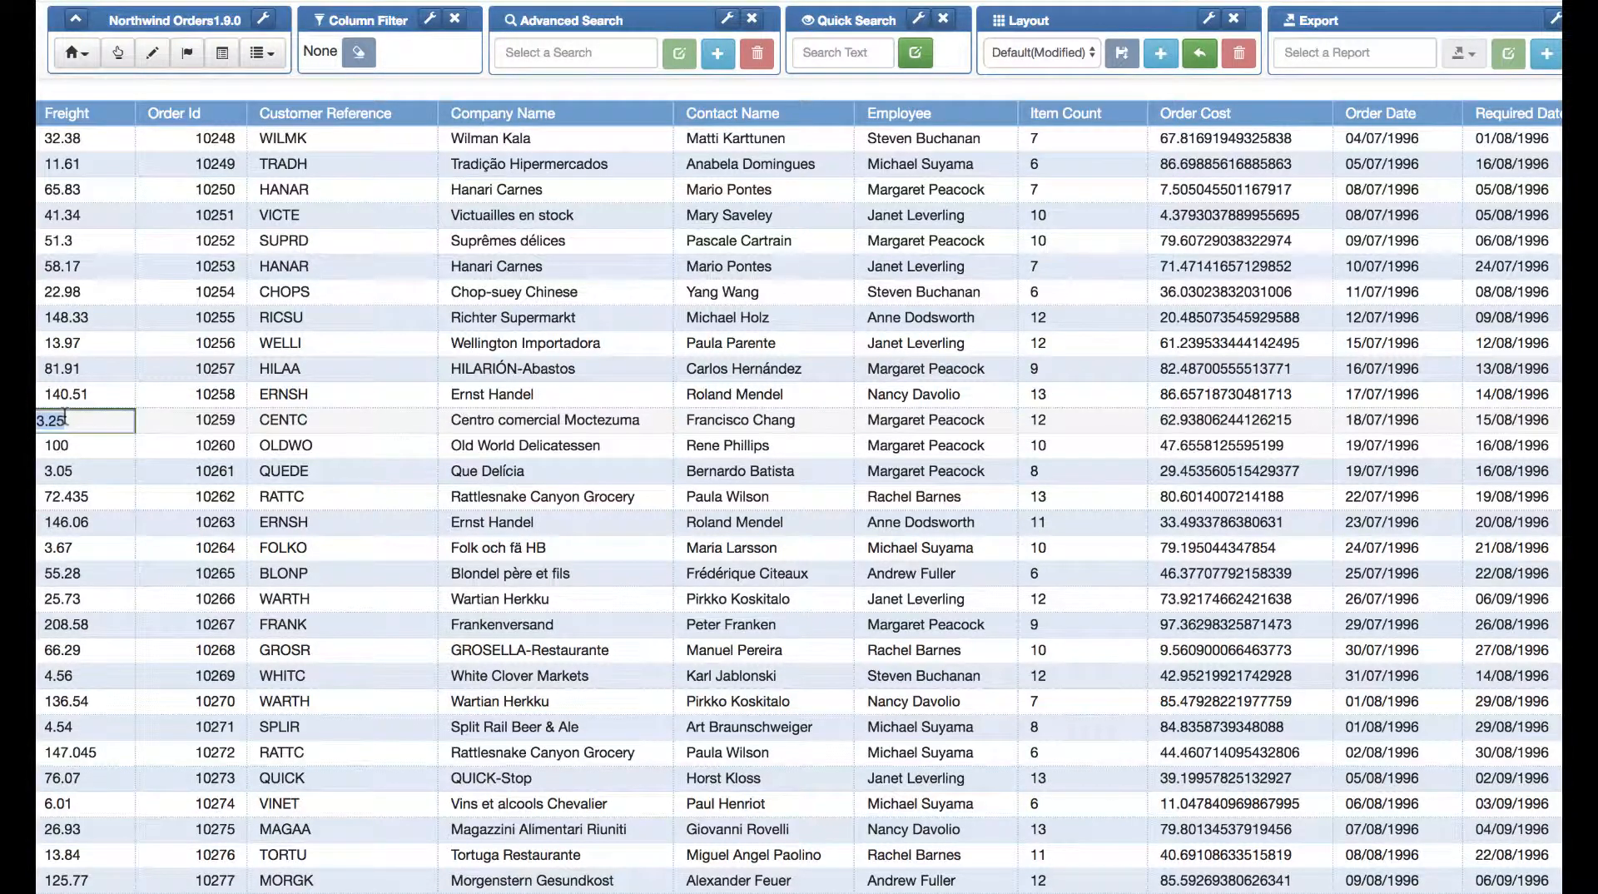
{"action": "key", "text": "Return"}
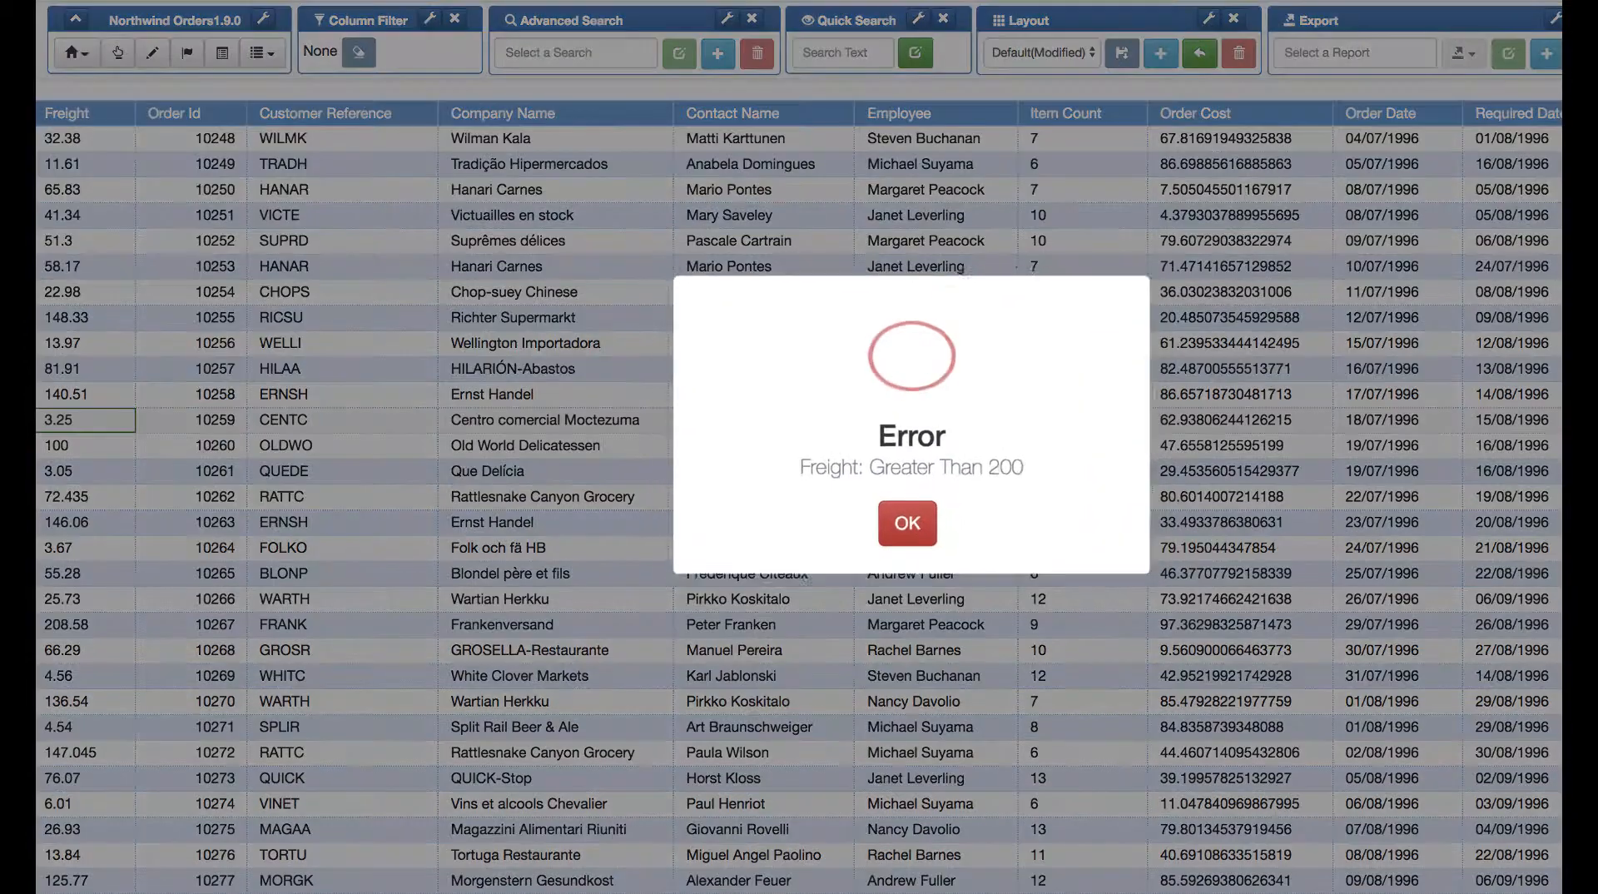
{"action": "left_click", "coordinate": [907, 526]}
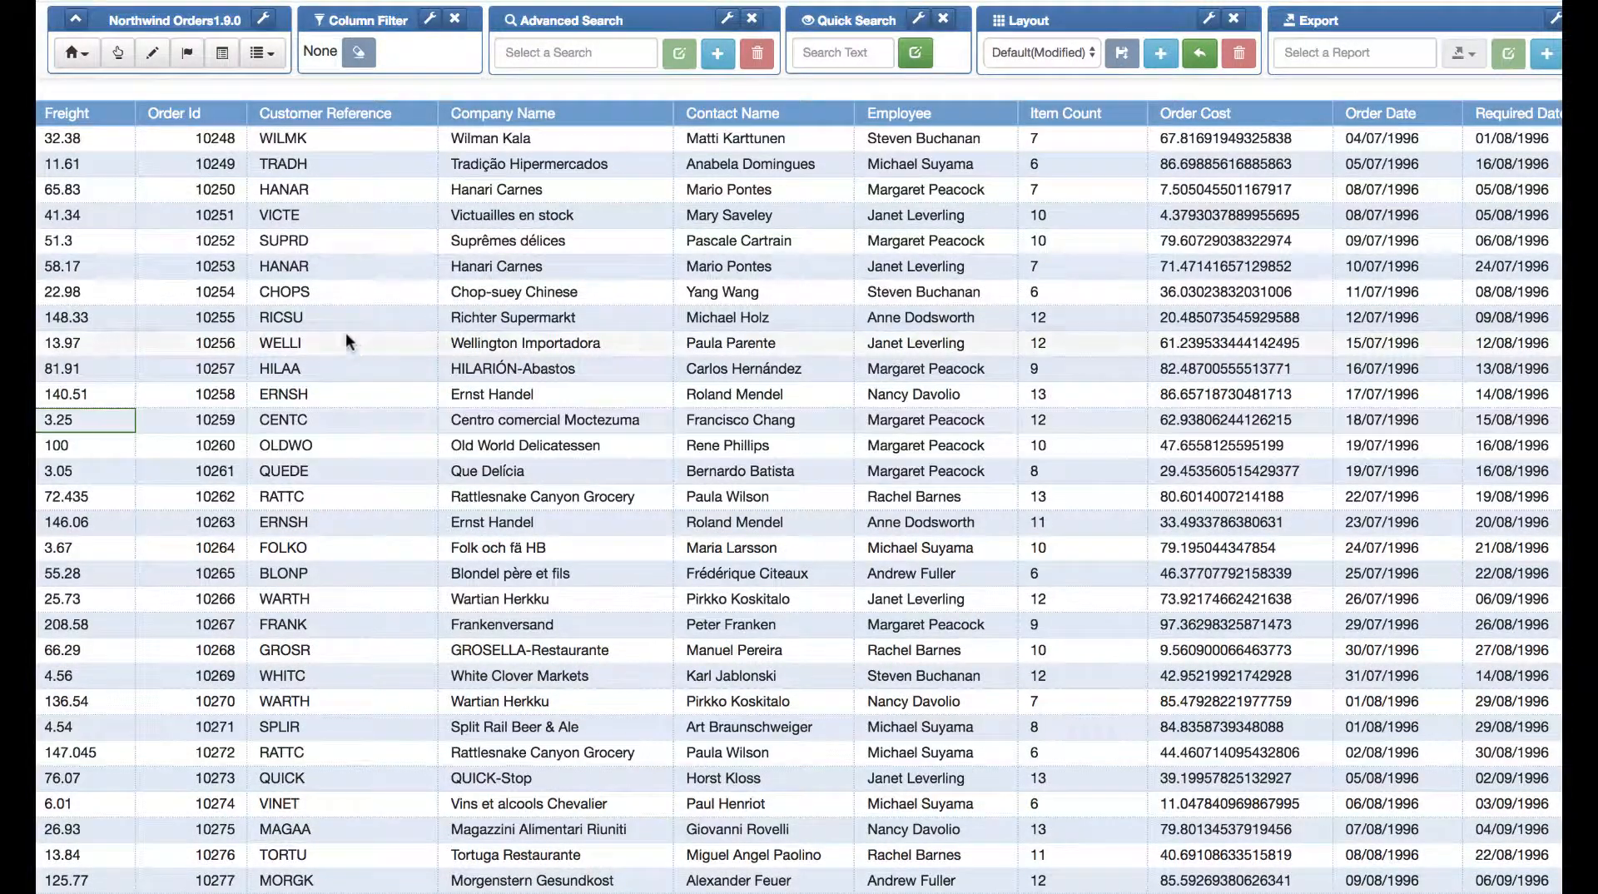
Step: Preview a Smart Edit multiplying the Freight values of orders 10248 to 10273 by 2, by 3, and finally by 4
{"action": "left_click_drag", "start_coordinate": [97, 136], "coordinate": [36, 789]}
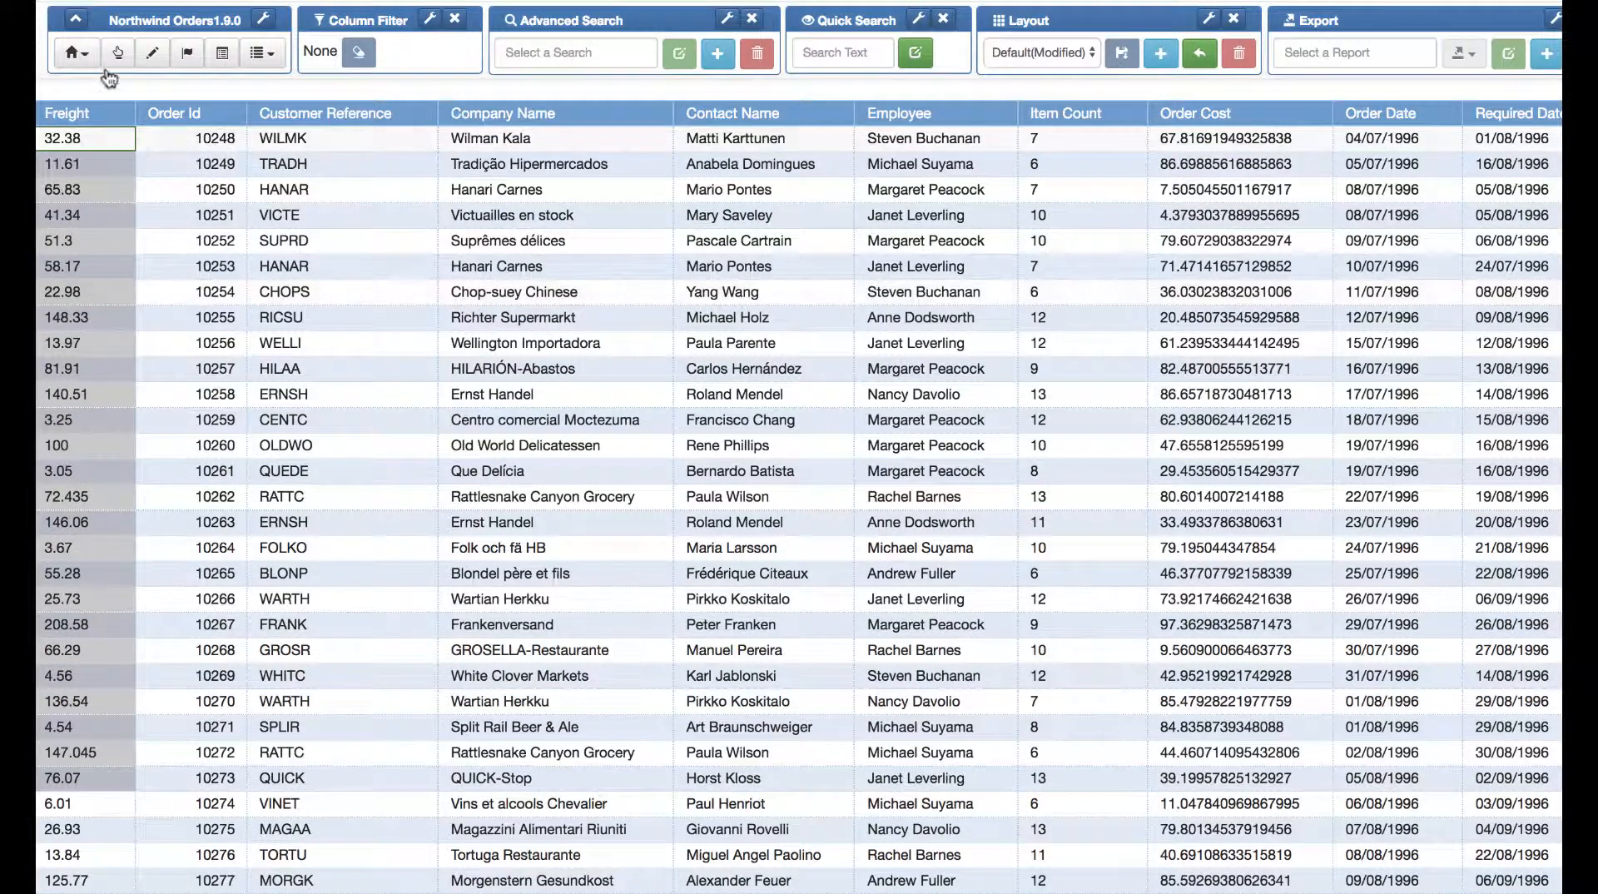
{"action": "left_click", "coordinate": [156, 57]}
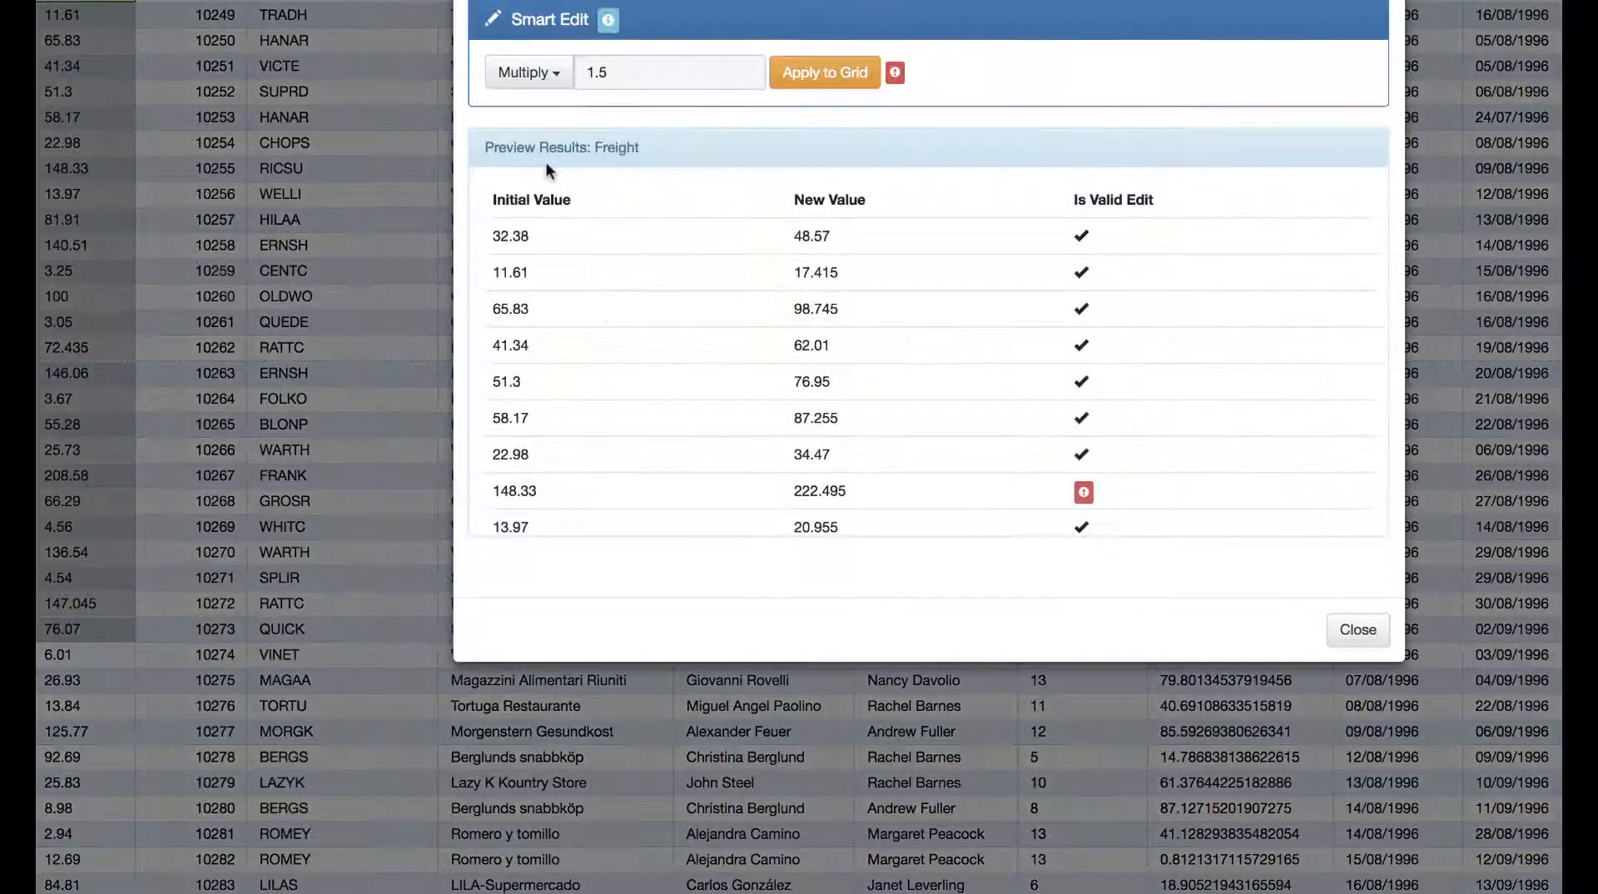
{"action": "double_click", "coordinate": [628, 72]}
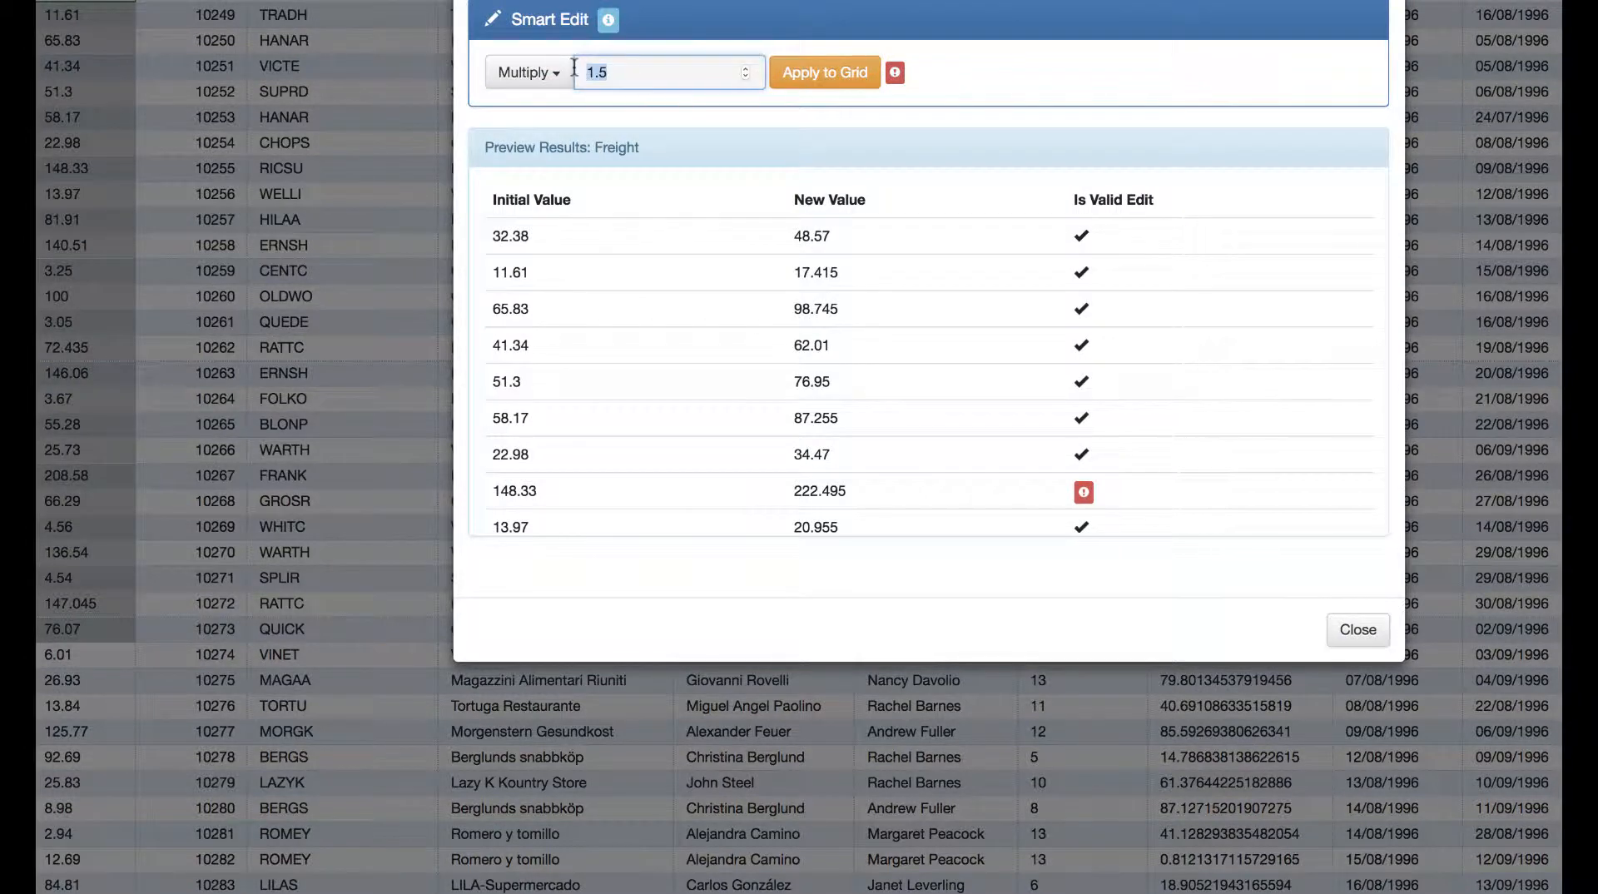
{"action": "type", "text": "2"}
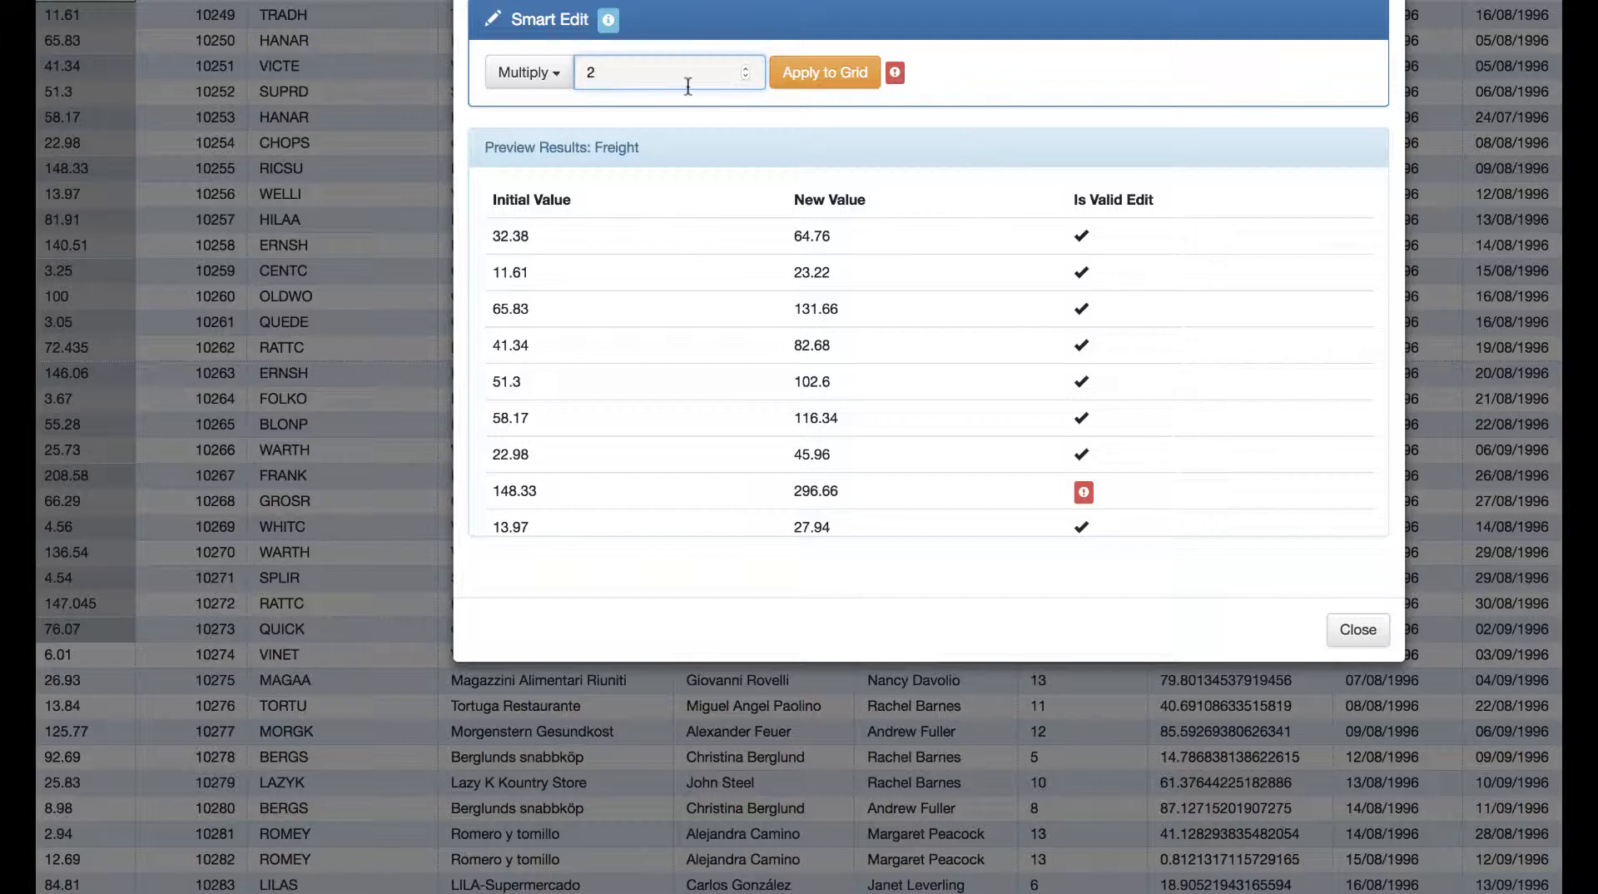
{"action": "key", "text": "BackSpace"}
{"action": "type", "text": "3"}
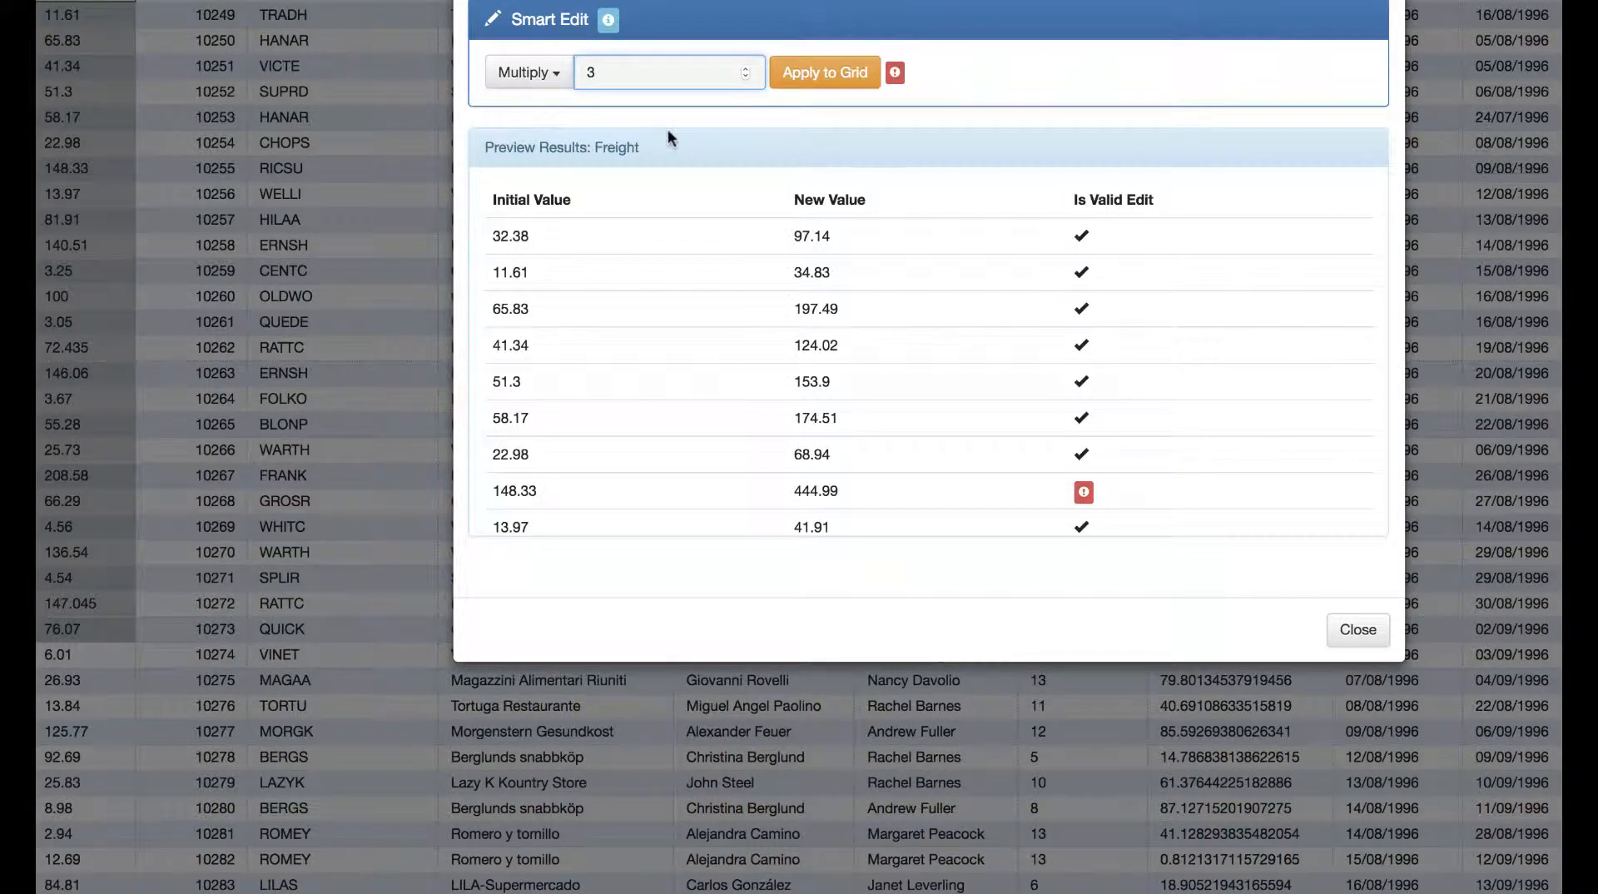
{"action": "key", "text": "BackSpace"}
{"action": "type", "text": "4"}
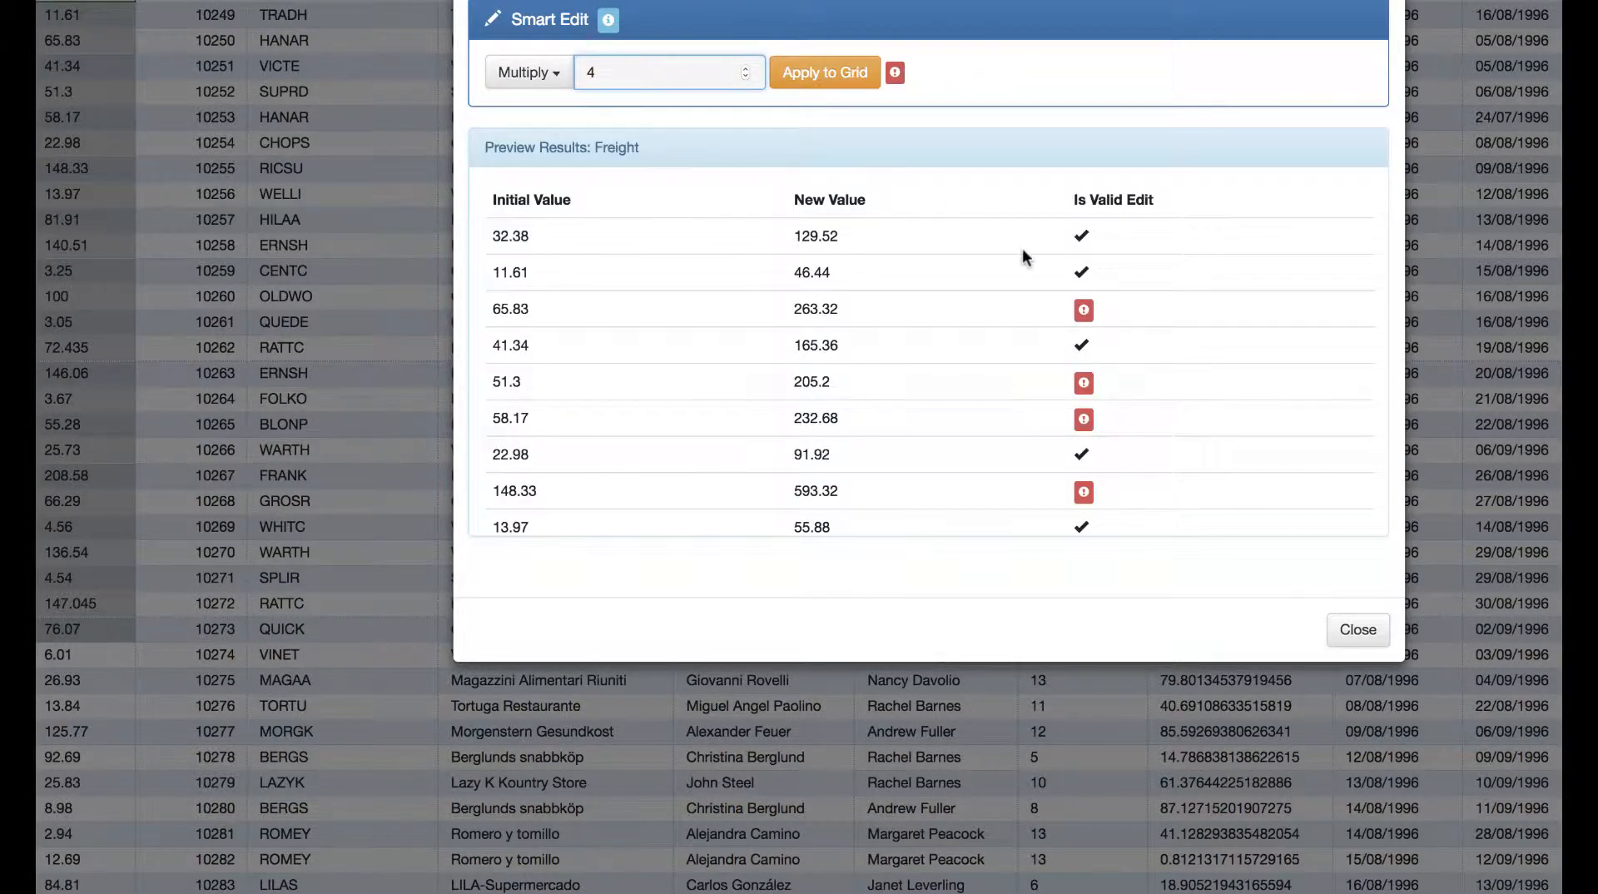
Step: Check the validity of each previewed Freight edit, apply the multiplication to the grid, and clear the Freight selection
{"action": "scroll", "coordinate": [1165, 289], "scroll_direction": "up", "scroll_amount": 3}
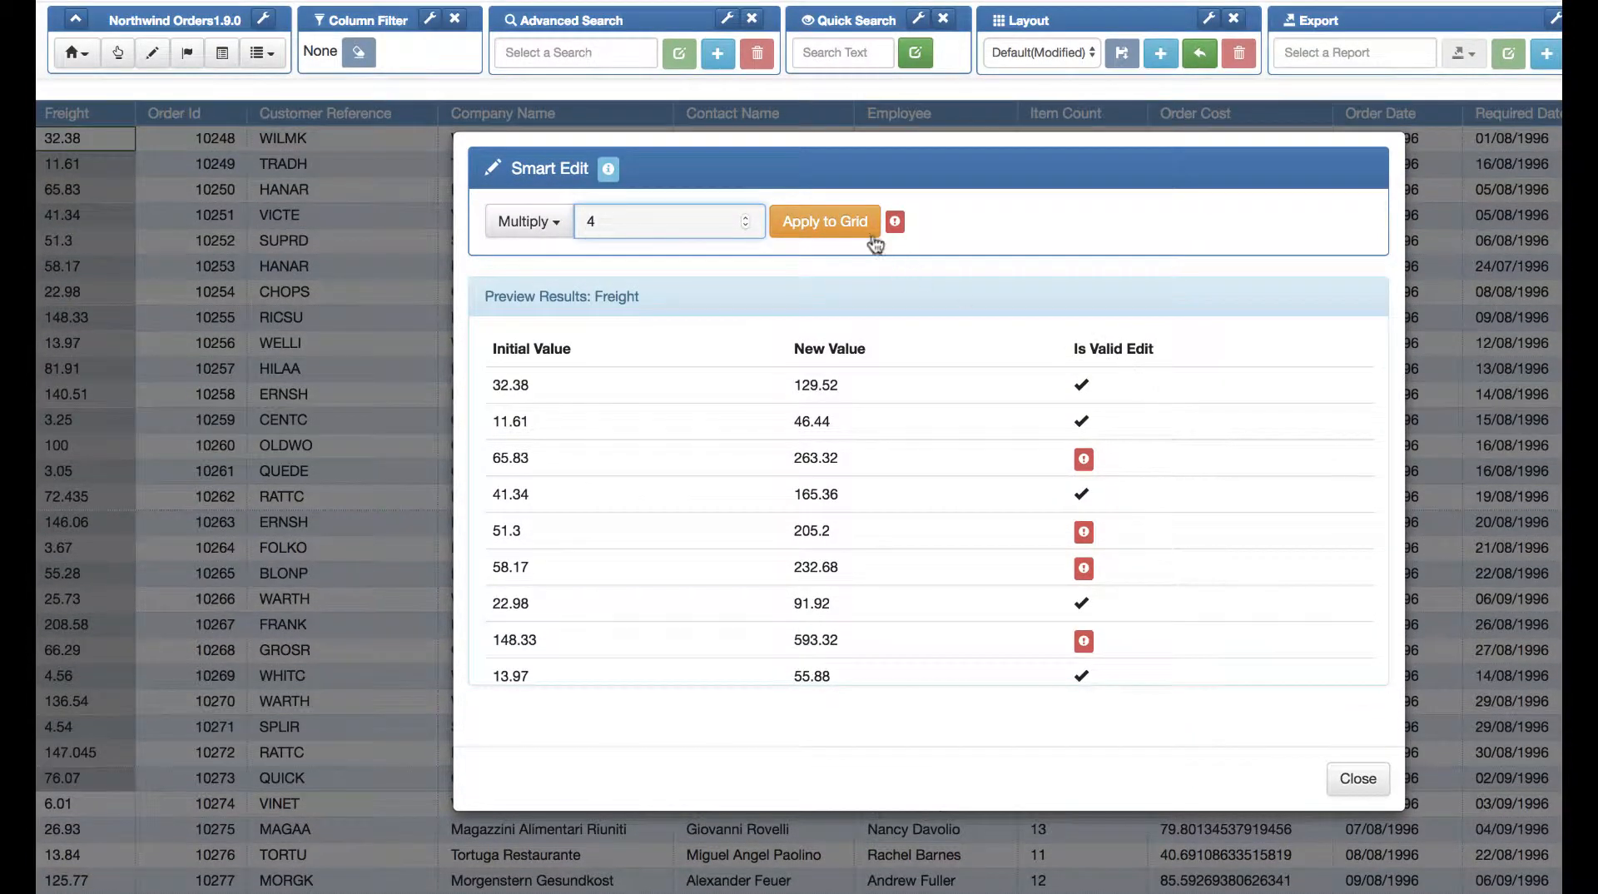
{"action": "mouse_move", "coordinate": [1086, 458]}
{"action": "scroll", "coordinate": [1125, 556], "scroll_direction": "down", "scroll_amount": 10}
{"action": "scroll", "coordinate": [1125, 556], "scroll_direction": "up", "scroll_amount": 9}
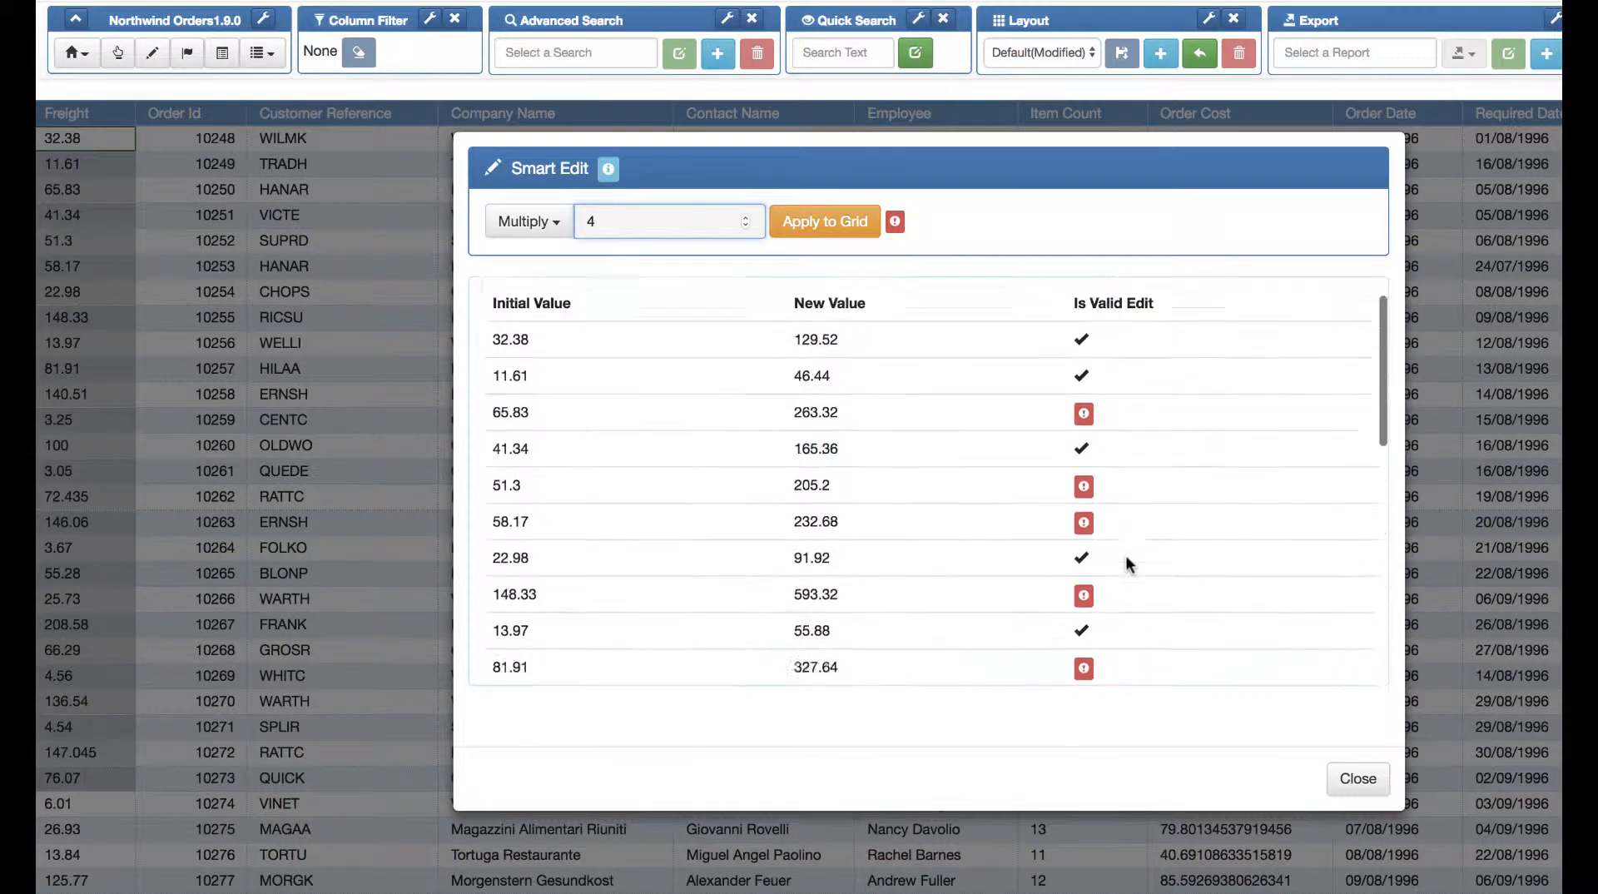
{"action": "scroll", "coordinate": [1125, 556], "scroll_direction": "up", "scroll_amount": 1}
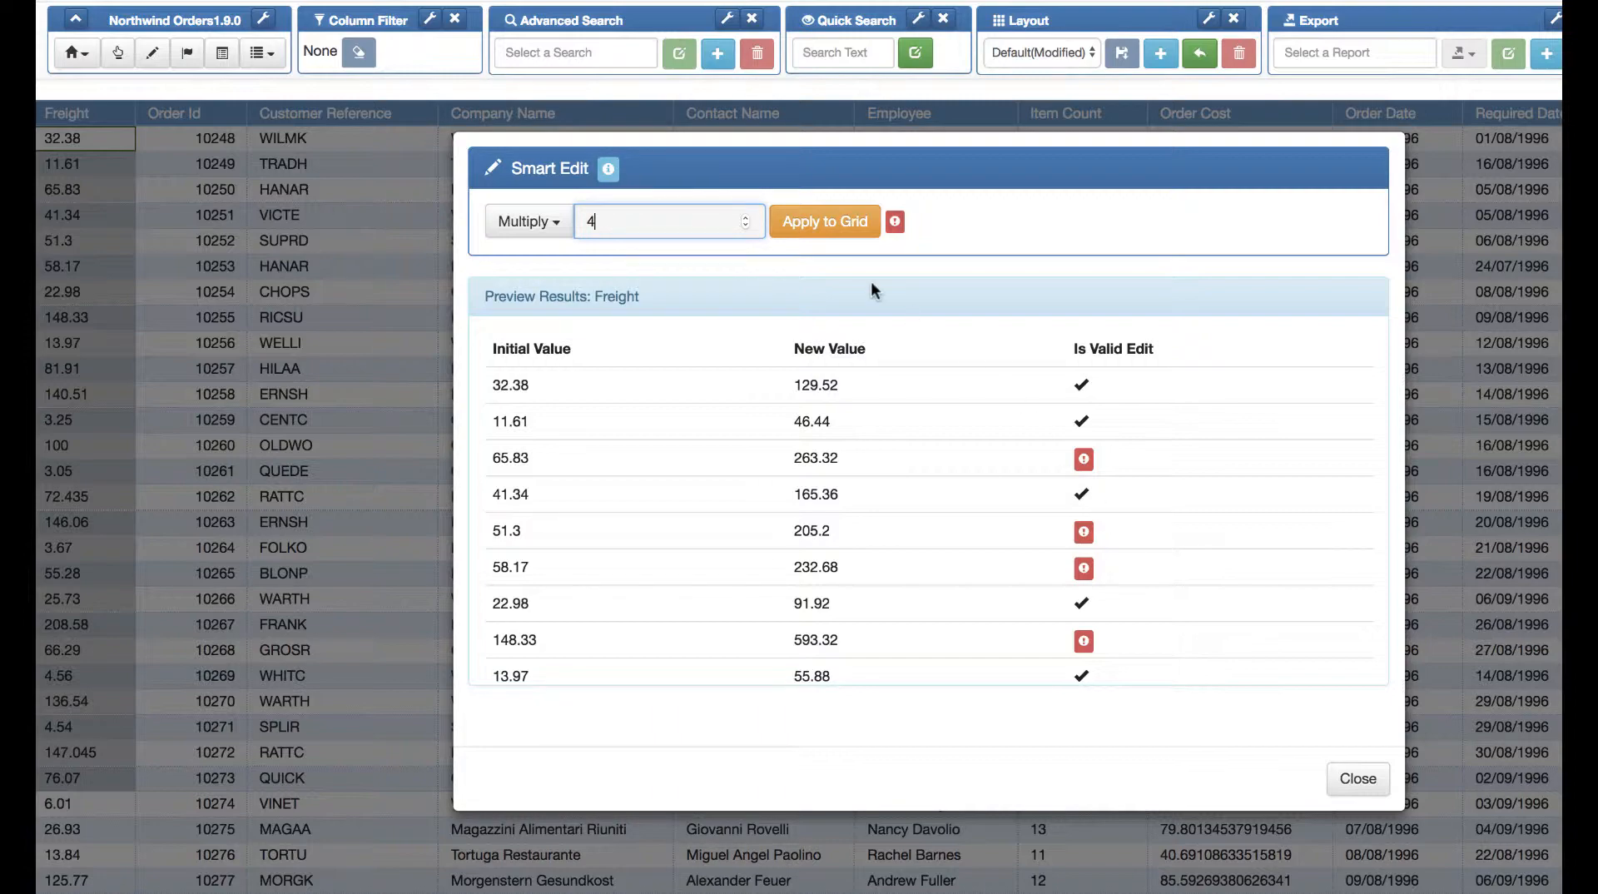
{"action": "left_click", "coordinate": [836, 220]}
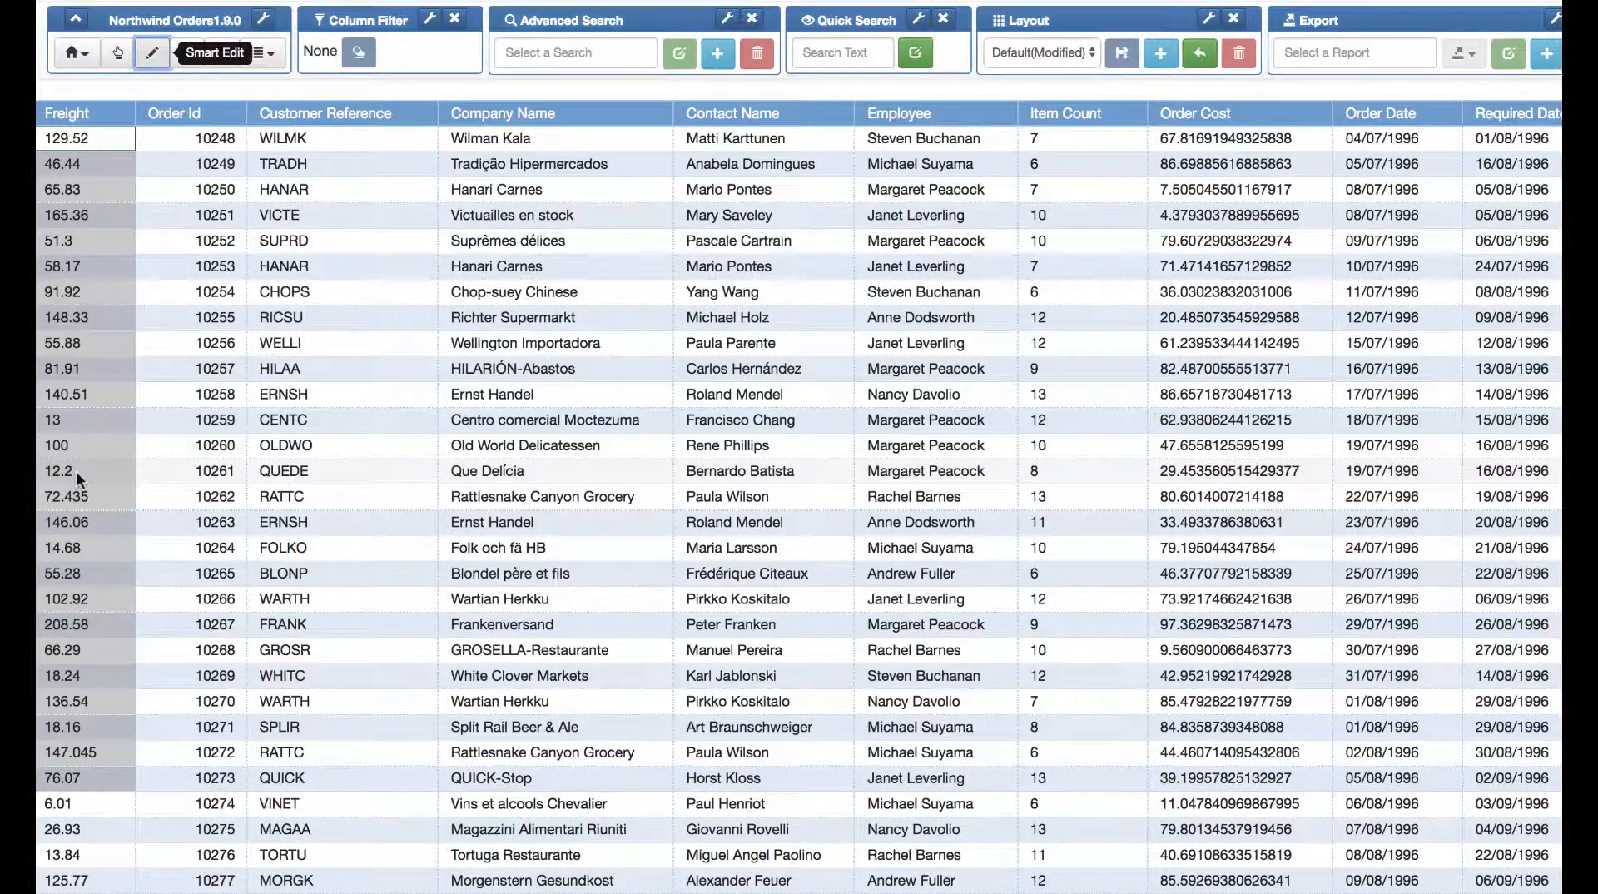
{"action": "left_click", "coordinate": [273, 649]}
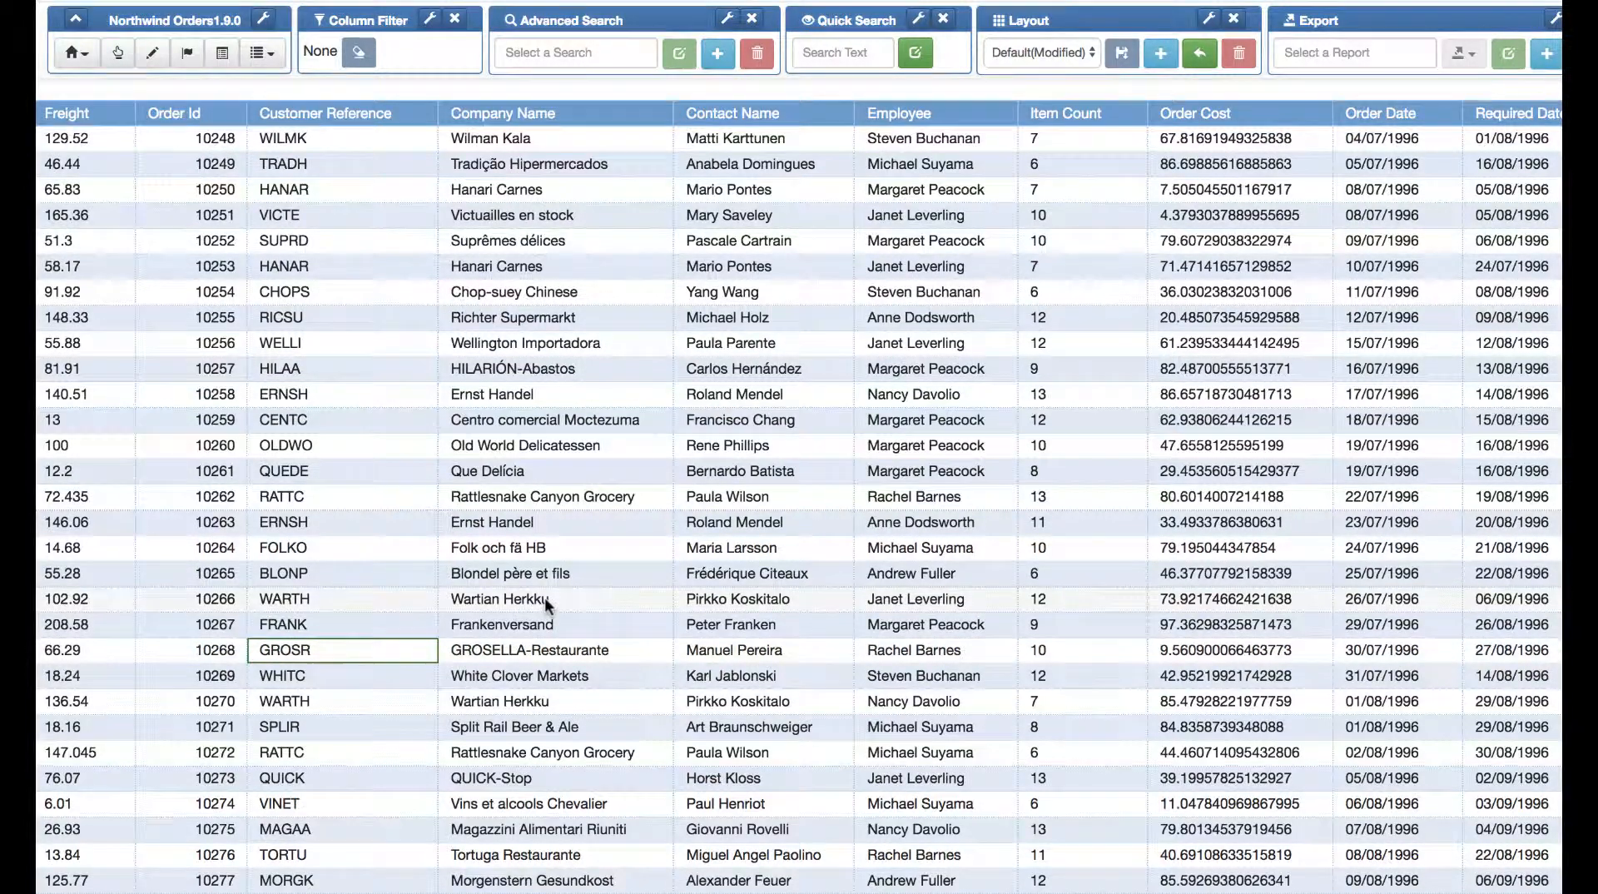